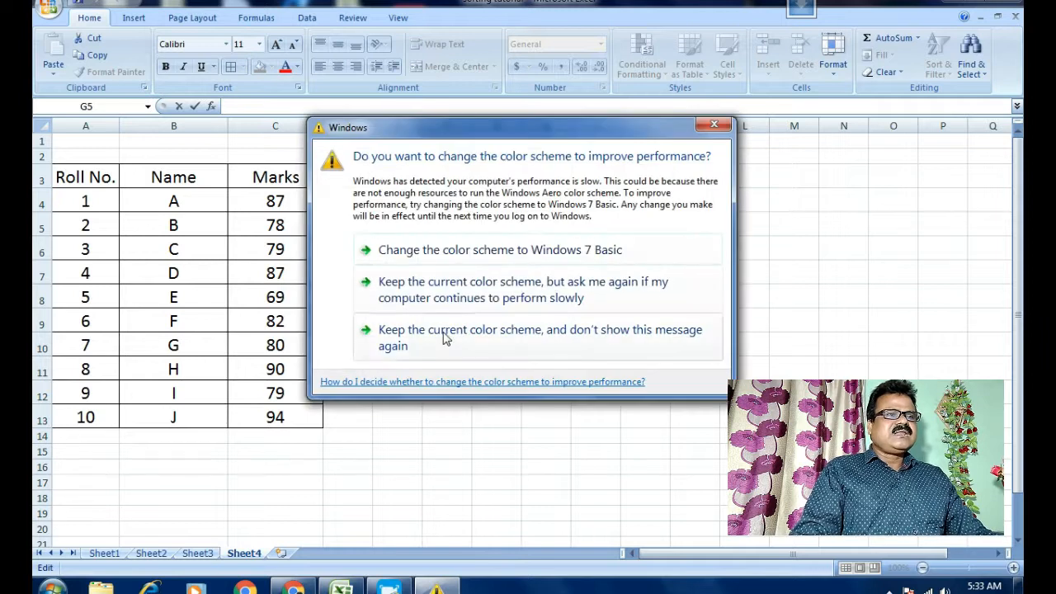
# Step: Dismiss the Windows performance prompt by keeping the current color scheme and not showing the message again
pyautogui.click(445, 339)
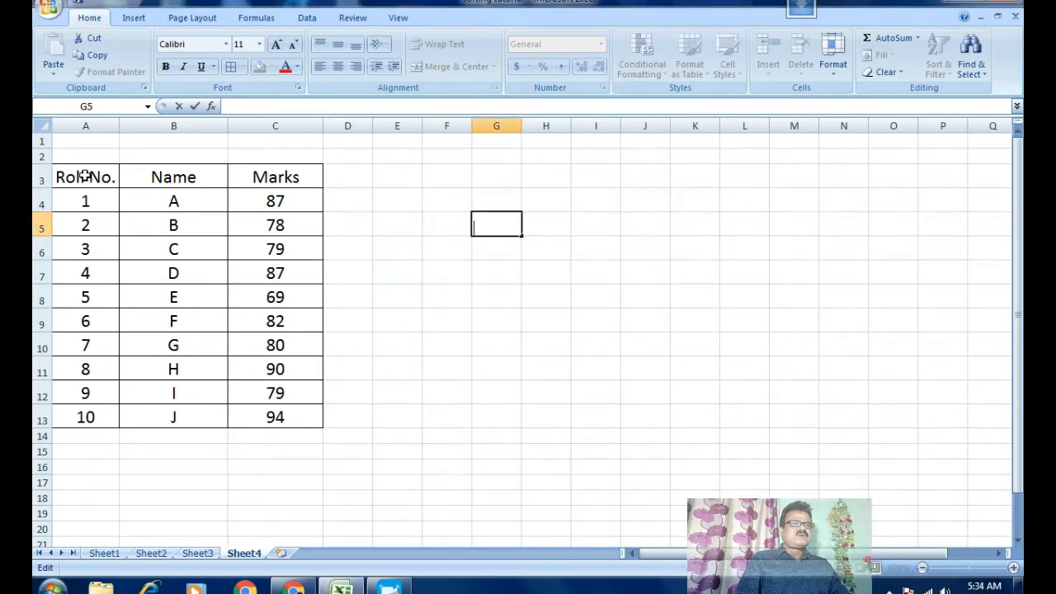
pyautogui.click(344, 173)
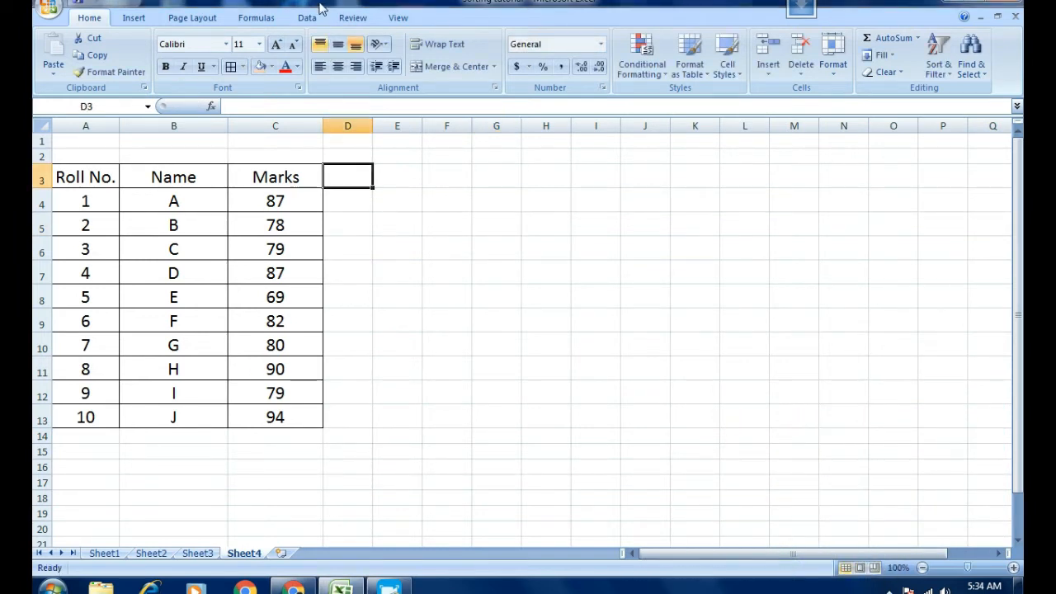
pyautogui.hotkey('ctrl', 'a')
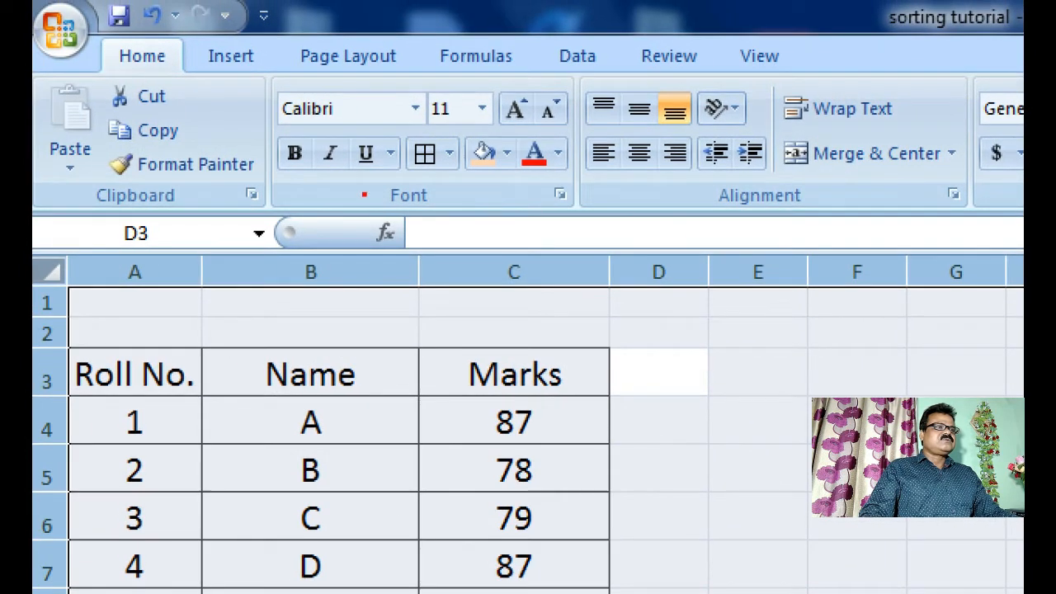
pyautogui.moveTo(553, 48)
pyautogui.mouseDown()
pyautogui.moveTo(585, 83)
pyautogui.moveTo(608, 82)
pyautogui.mouseUp()
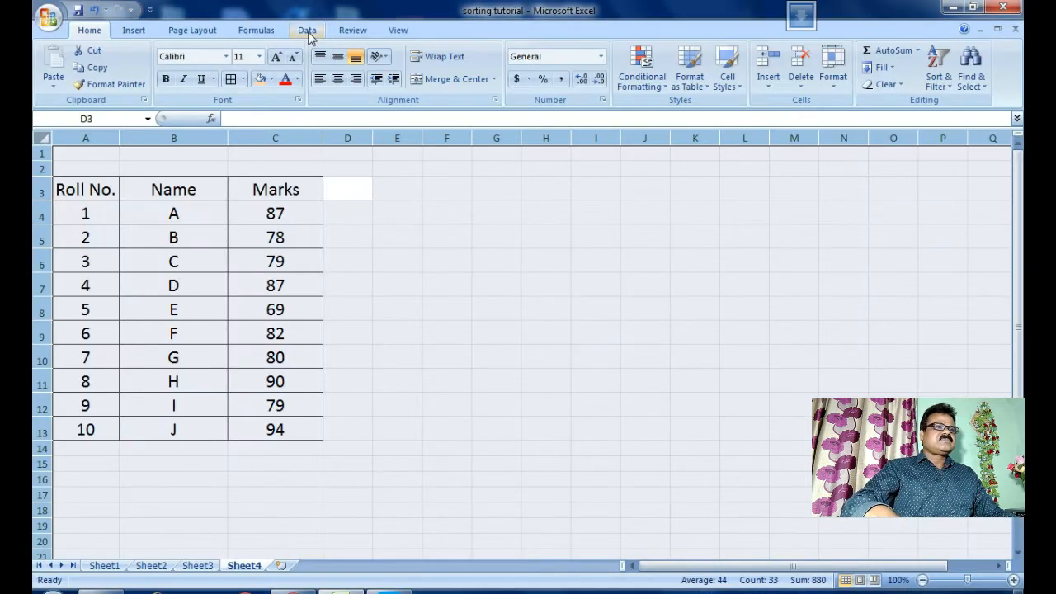
pyautogui.click(309, 33)
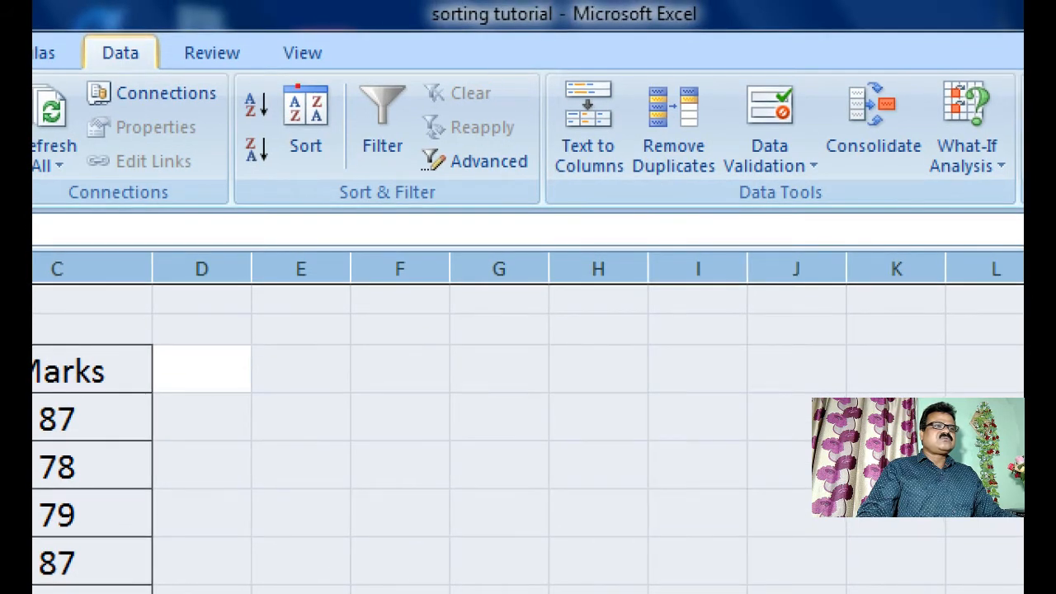
pyautogui.moveTo(271, 96)
pyautogui.mouseDown()
pyautogui.moveTo(290, 167)
pyautogui.moveTo(328, 161)
pyautogui.moveTo(352, 109)
pyautogui.moveTo(295, 86)
pyautogui.mouseUp()
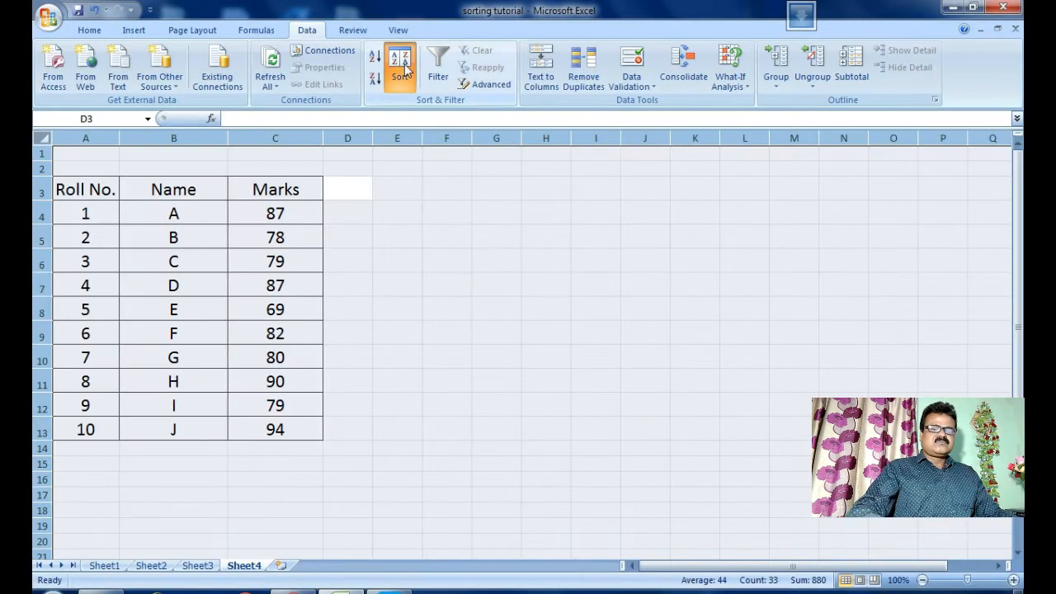
pyautogui.click(305, 115)
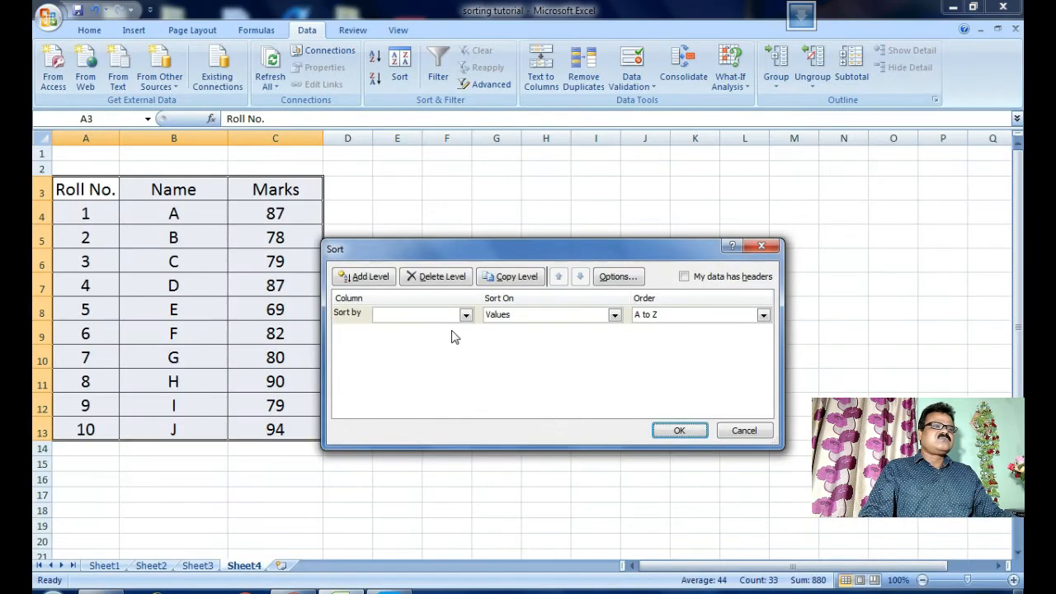
pyautogui.click(446, 318)
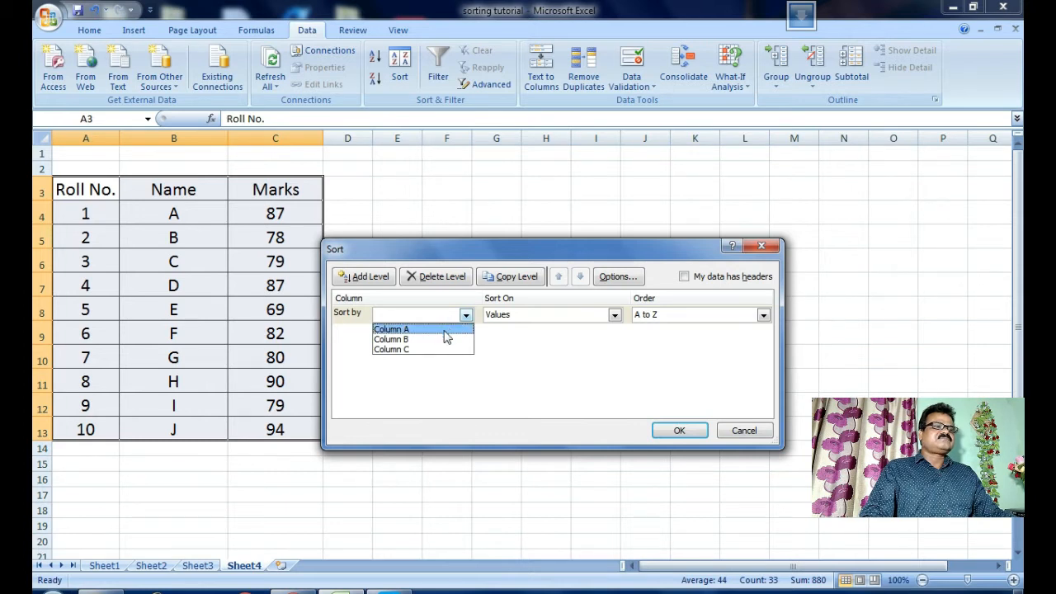
pyautogui.click(458, 372)
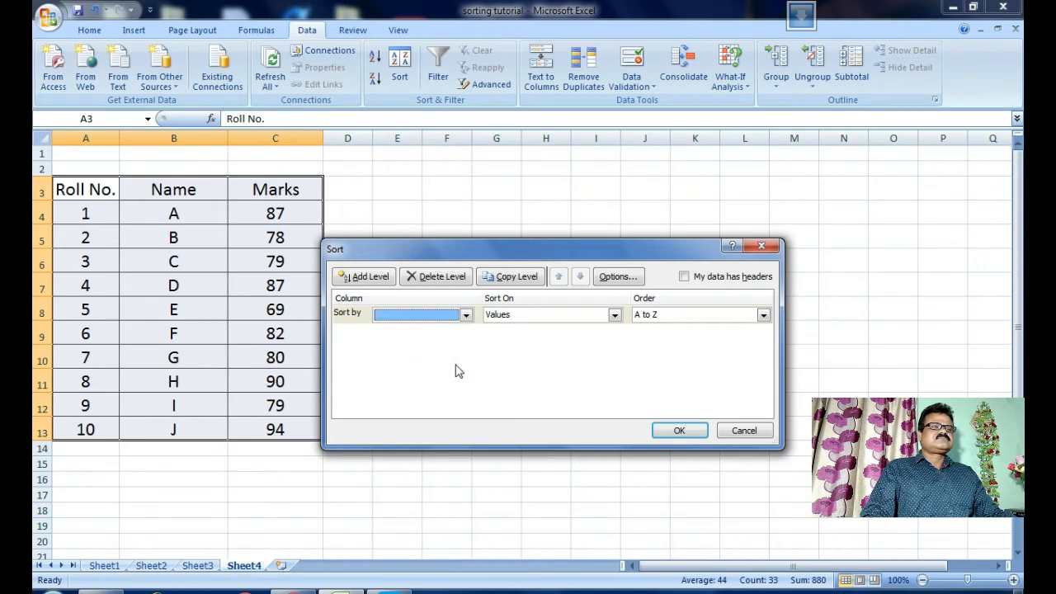
pyautogui.click(726, 435)
pyautogui.click(578, 381)
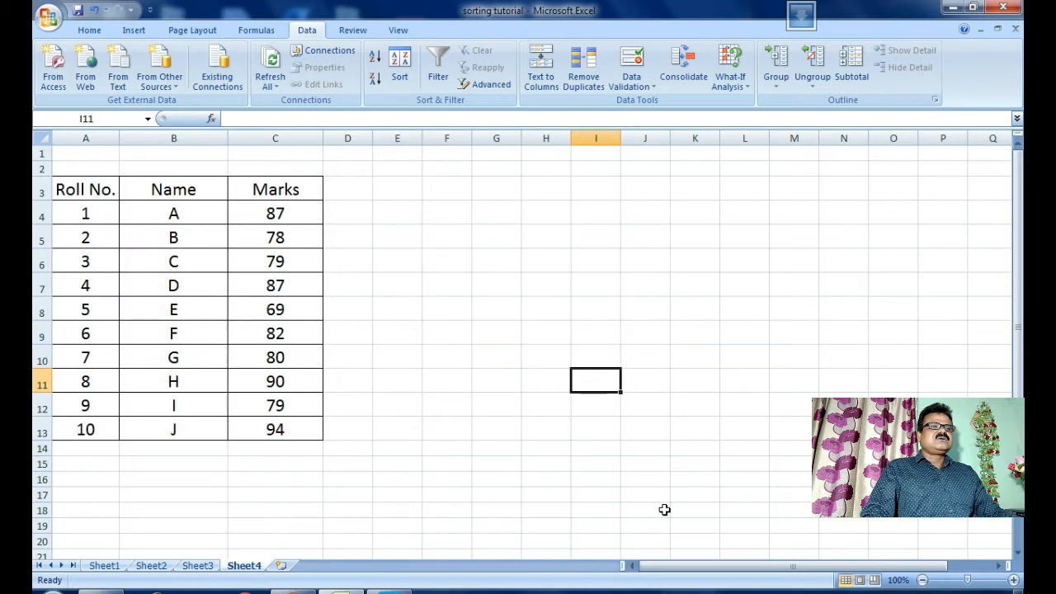
pyautogui.moveTo(696, 568); pyautogui.dragTo(591, 580)
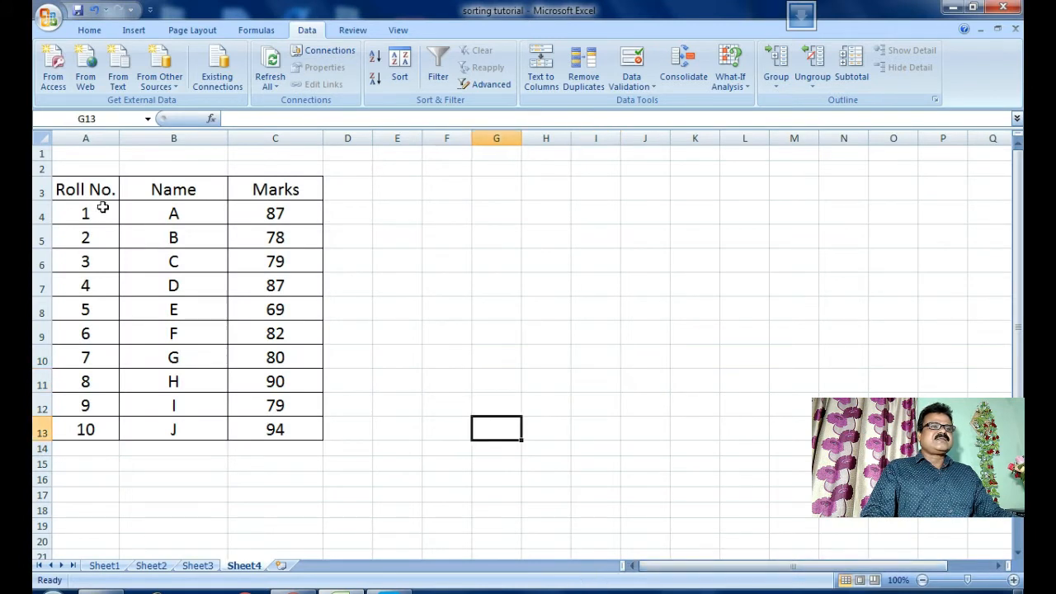
pyautogui.click(450, 246)
# Step: Sort the student table A3:C13 by Marks values from Largest to Smallest, treating the first row as headers
pyautogui.moveTo(91, 188); pyautogui.dragTo(306, 425)
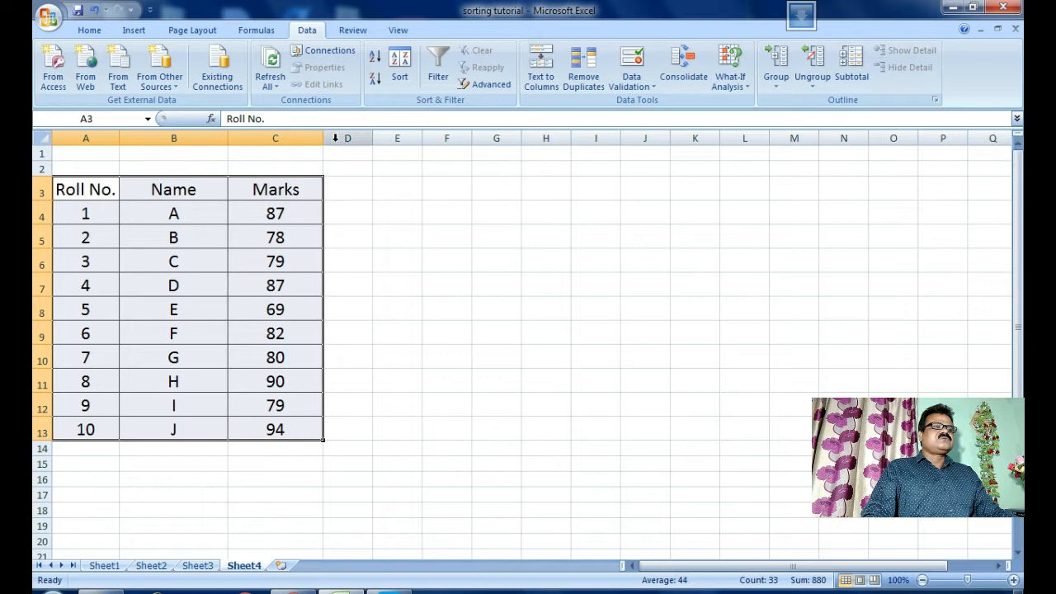
pyautogui.click(400, 75)
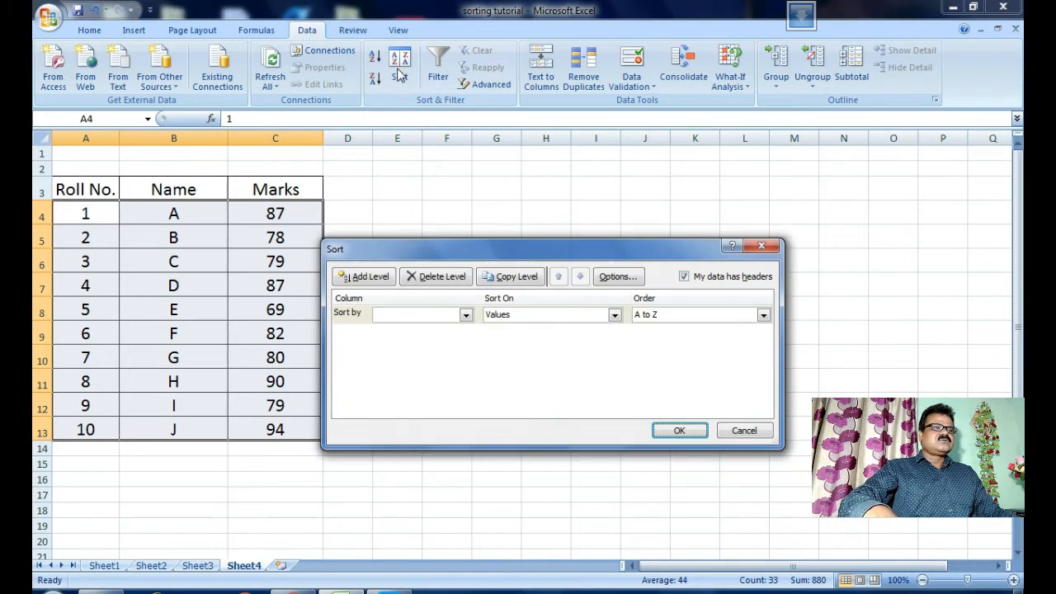
pyautogui.click(464, 318)
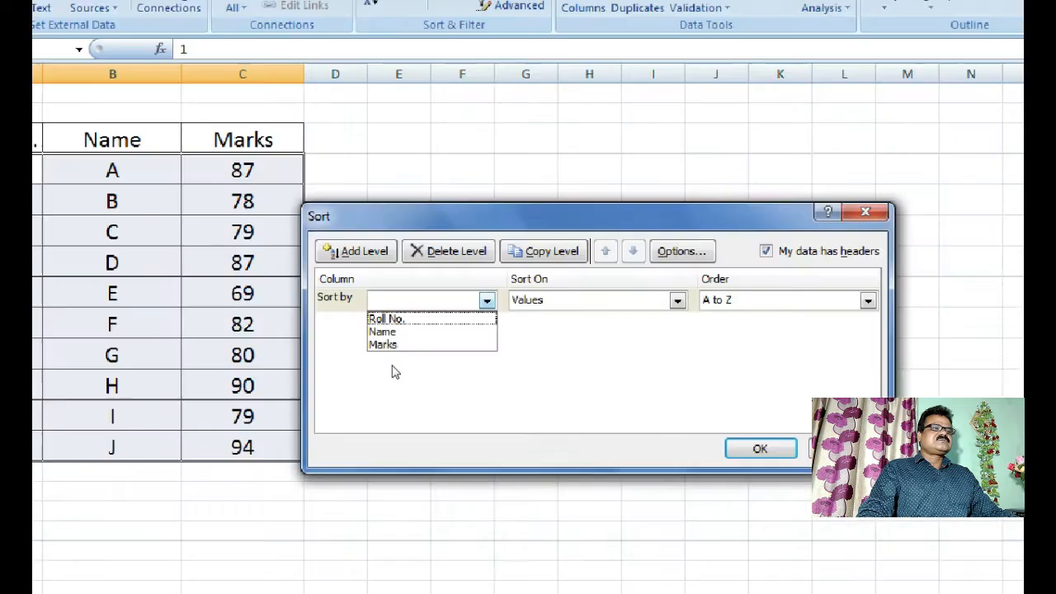
pyautogui.click(393, 372)
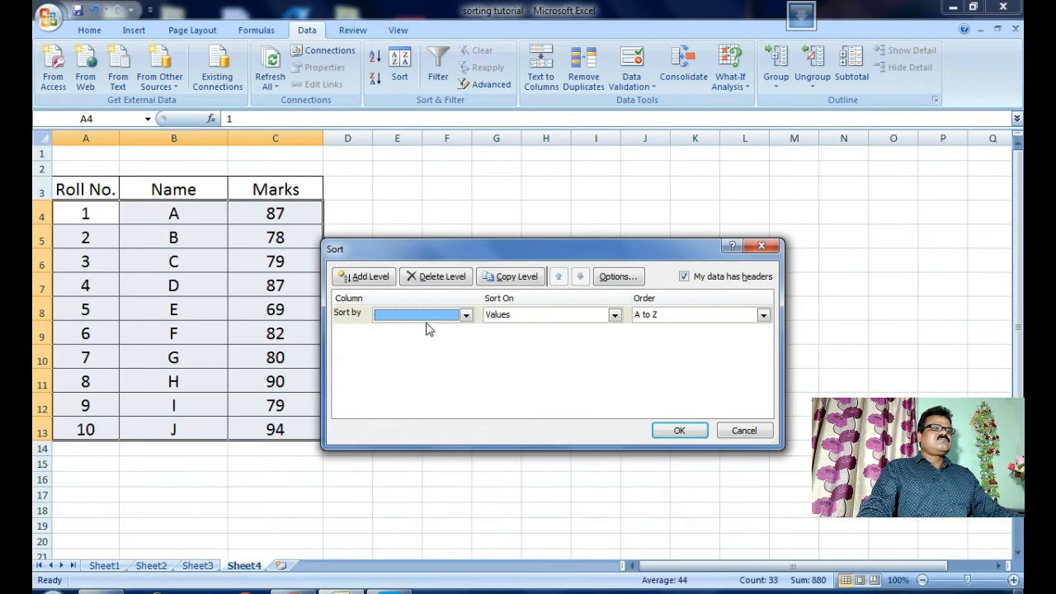
pyautogui.click(427, 320)
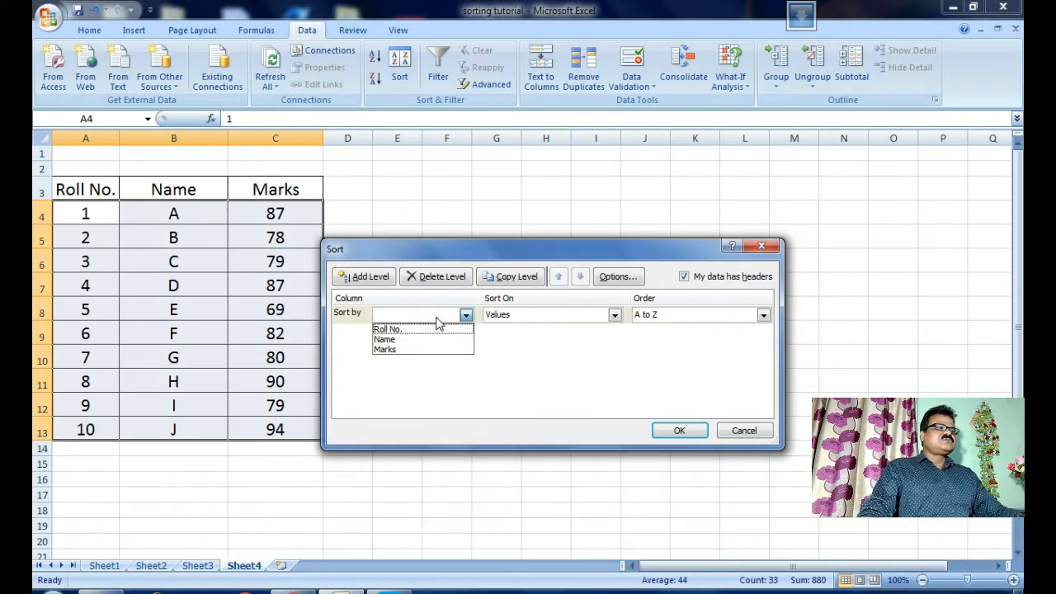
pyautogui.click(407, 350)
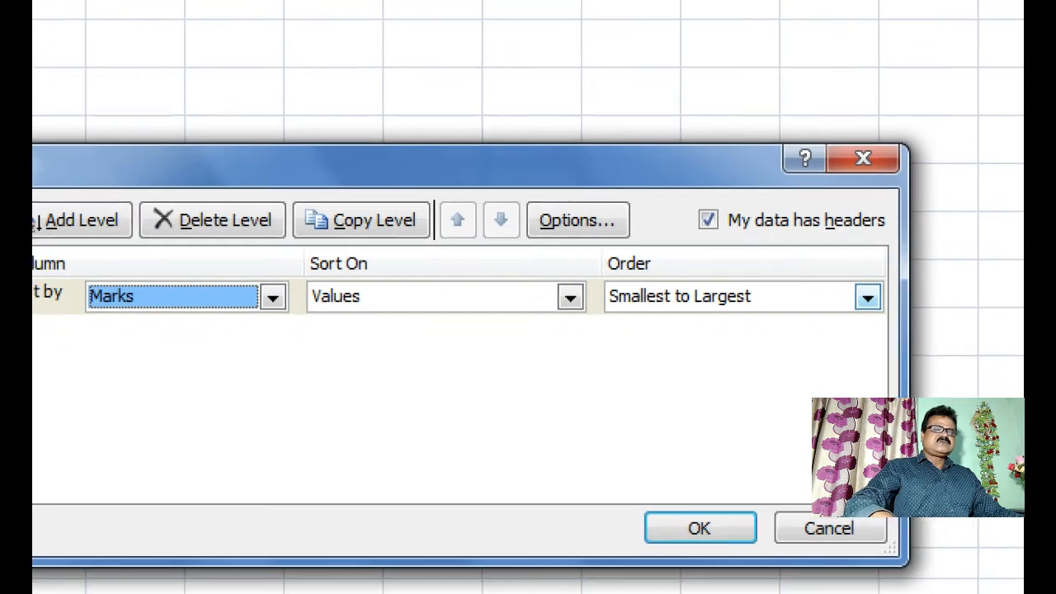
pyautogui.moveTo(649, 321); pyautogui.dragTo(757, 325)
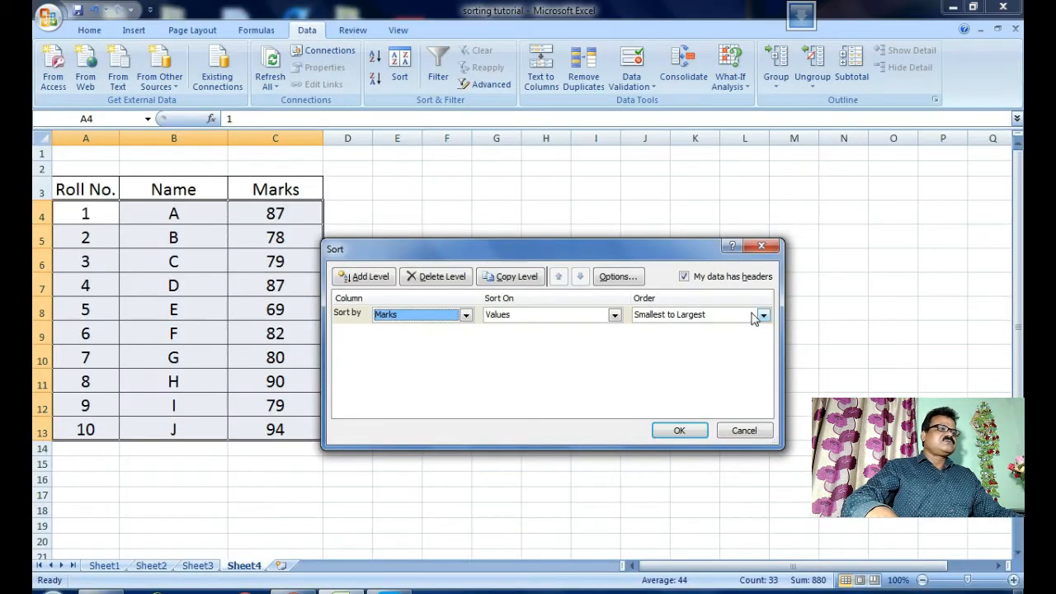
pyautogui.click(867, 294)
pyautogui.click(706, 340)
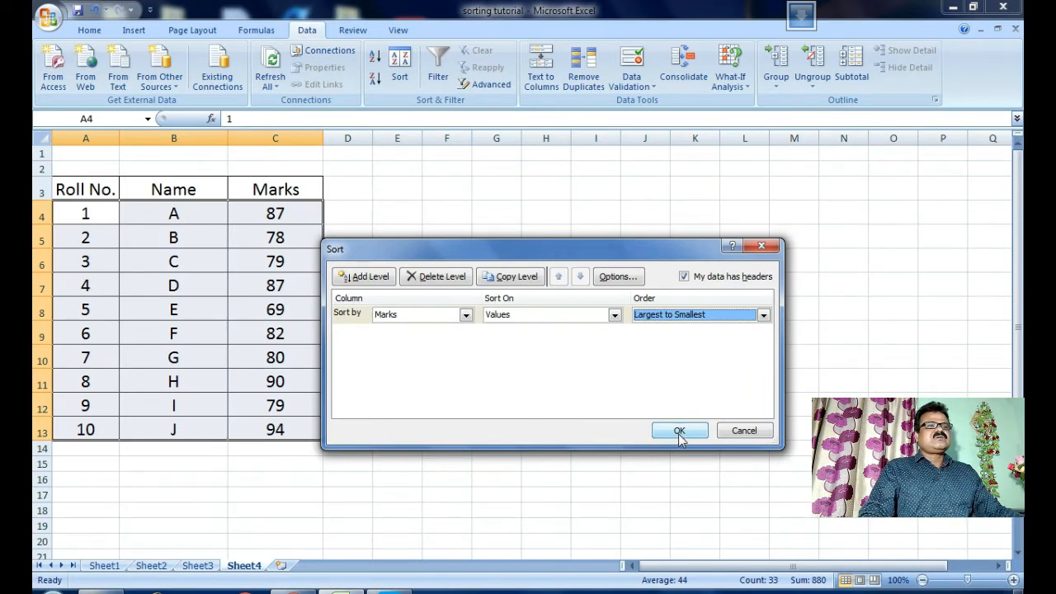
pyautogui.click(679, 431)
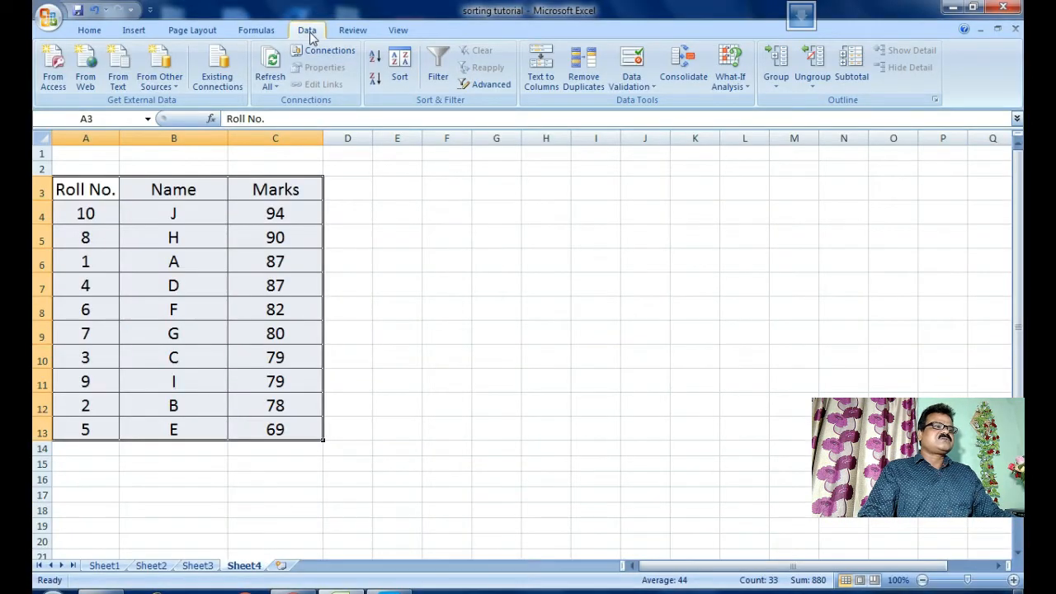
# Step: Reapply the sort of the student table on Marks values, Largest to Smallest
pyautogui.click(399, 68)
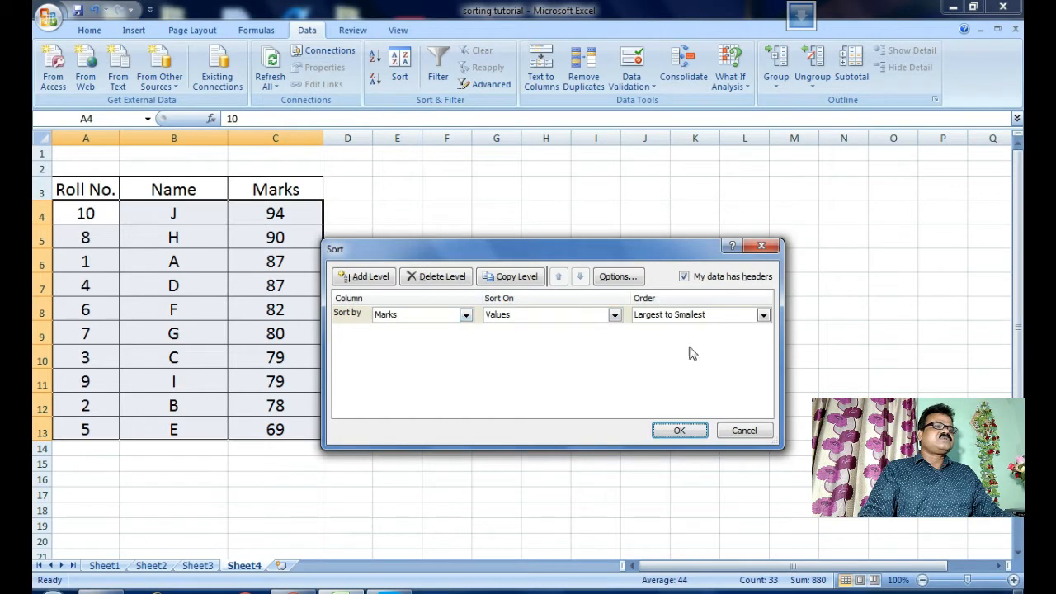
pyautogui.click(465, 314)
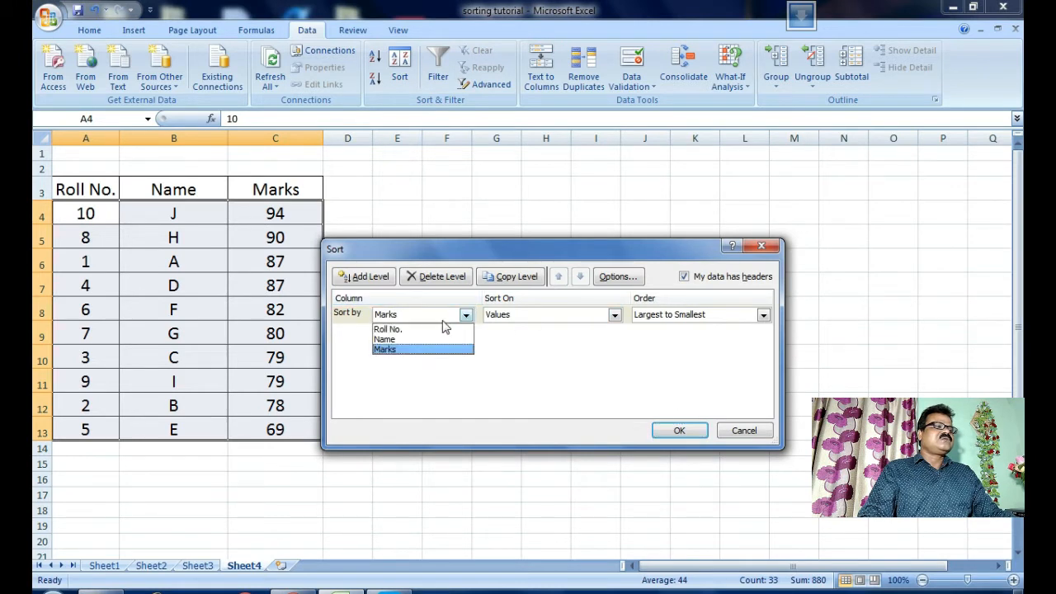
pyautogui.click(409, 350)
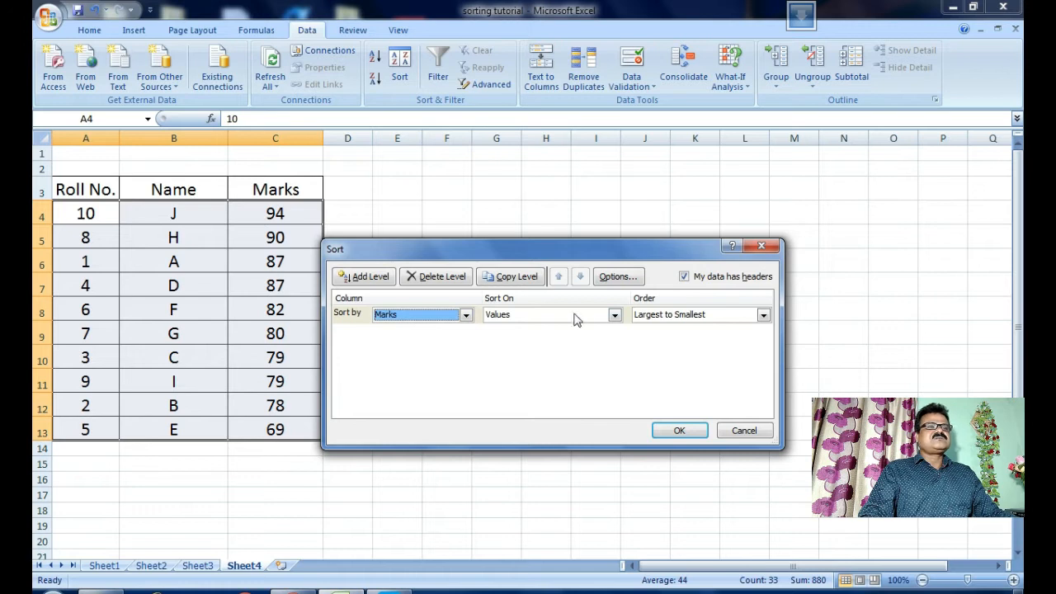
pyautogui.click(695, 431)
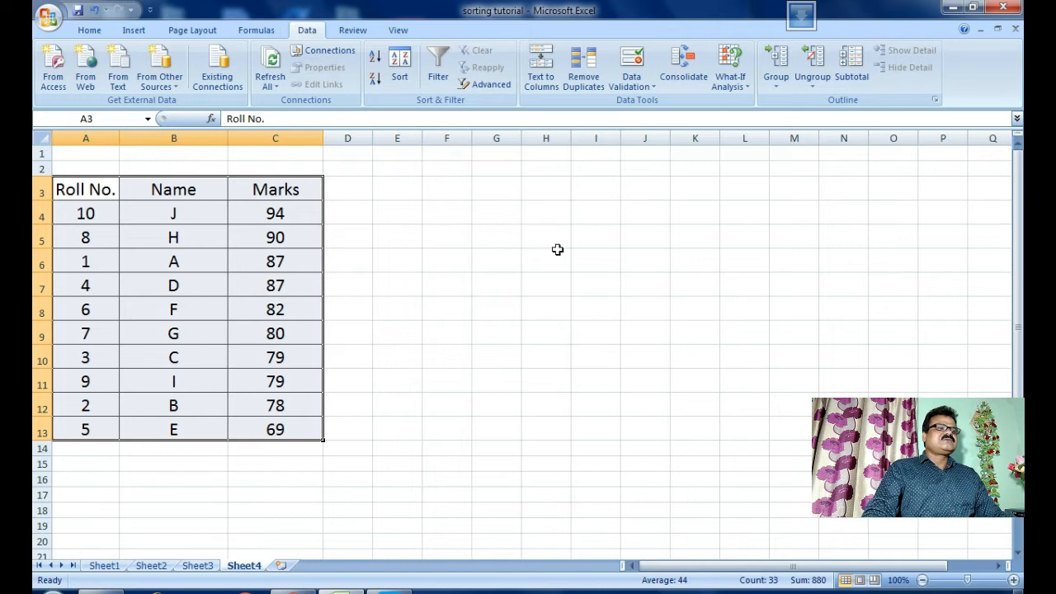
# Step: Sort the student table by Roll No. values from Smallest to Largest
pyautogui.click(396, 65)
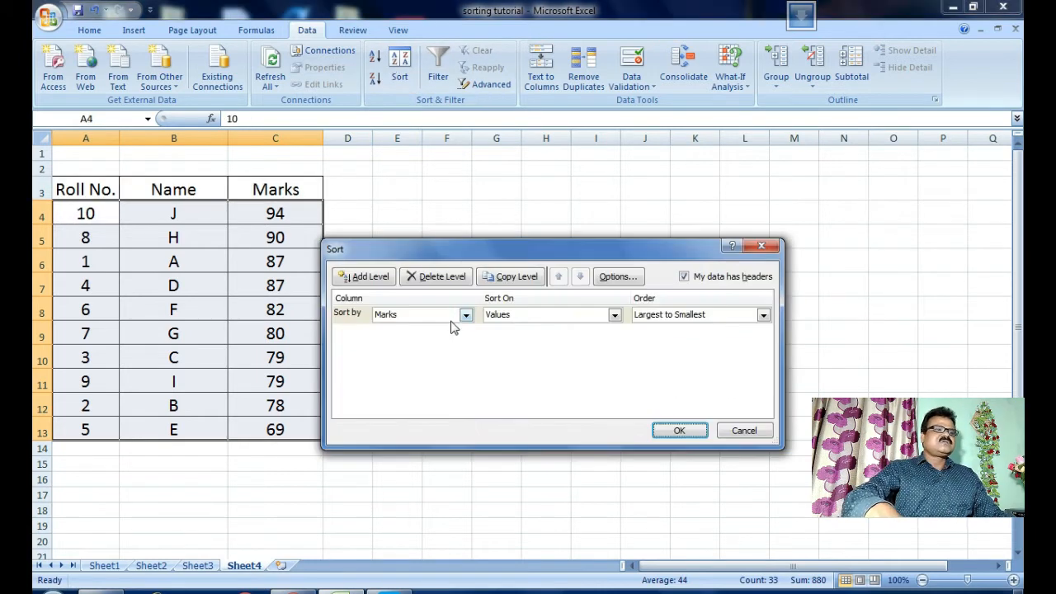
pyautogui.click(452, 318)
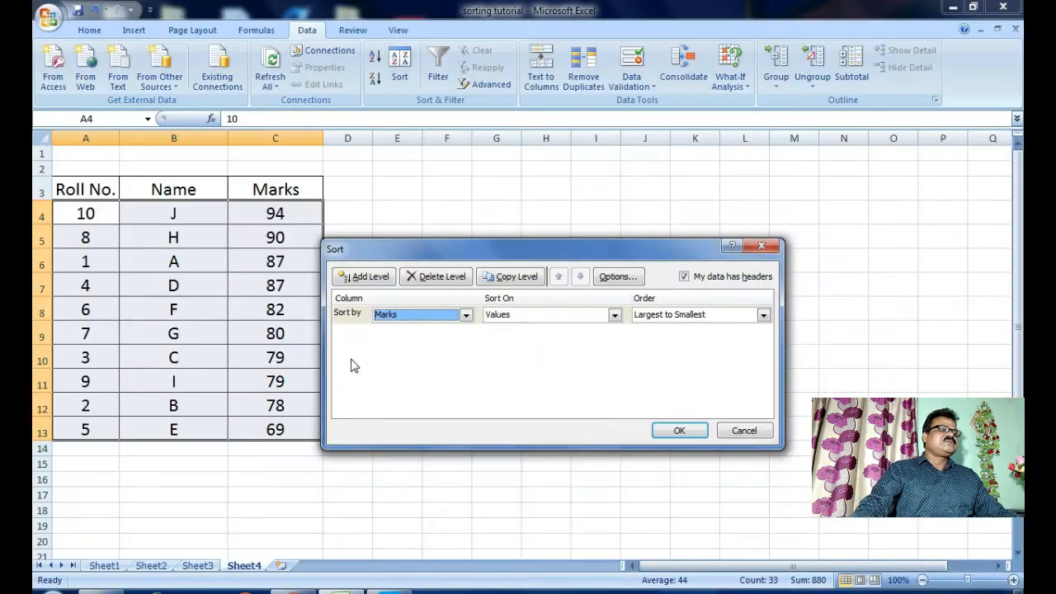
pyautogui.click(390, 318)
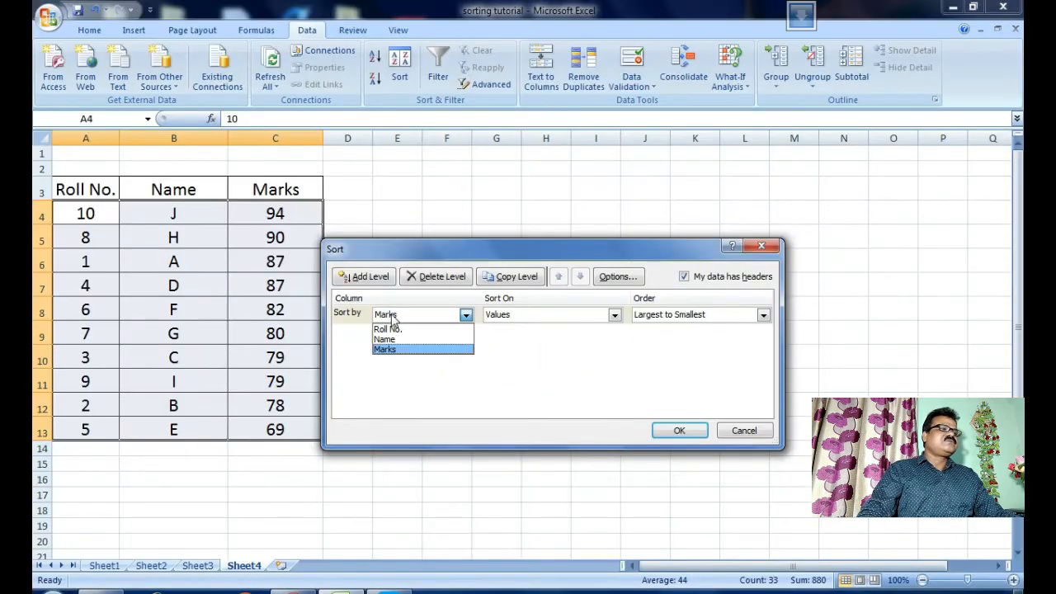
pyautogui.click(389, 330)
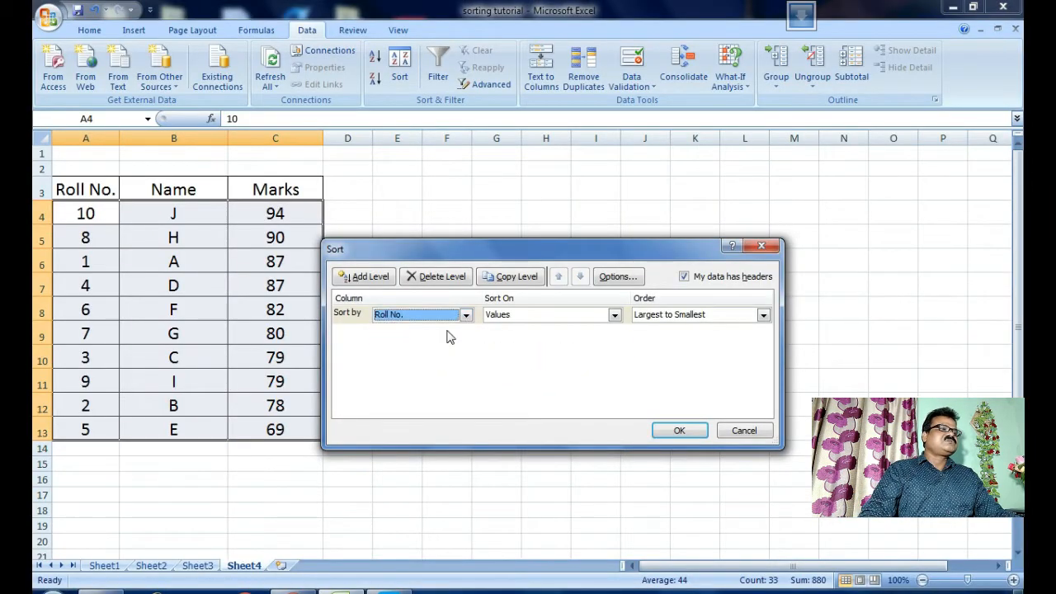
pyautogui.click(718, 317)
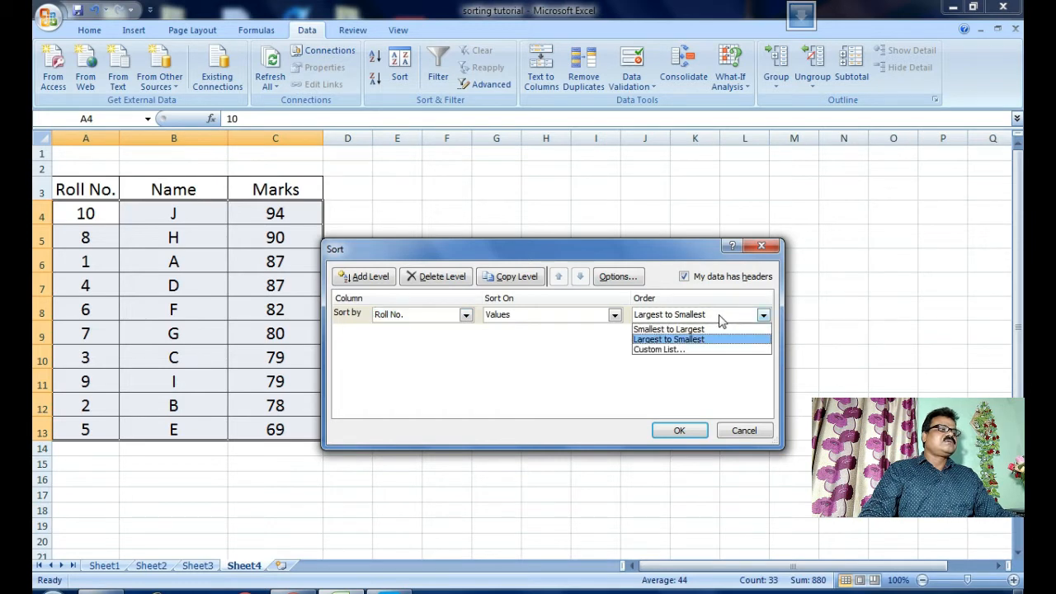
pyautogui.click(695, 330)
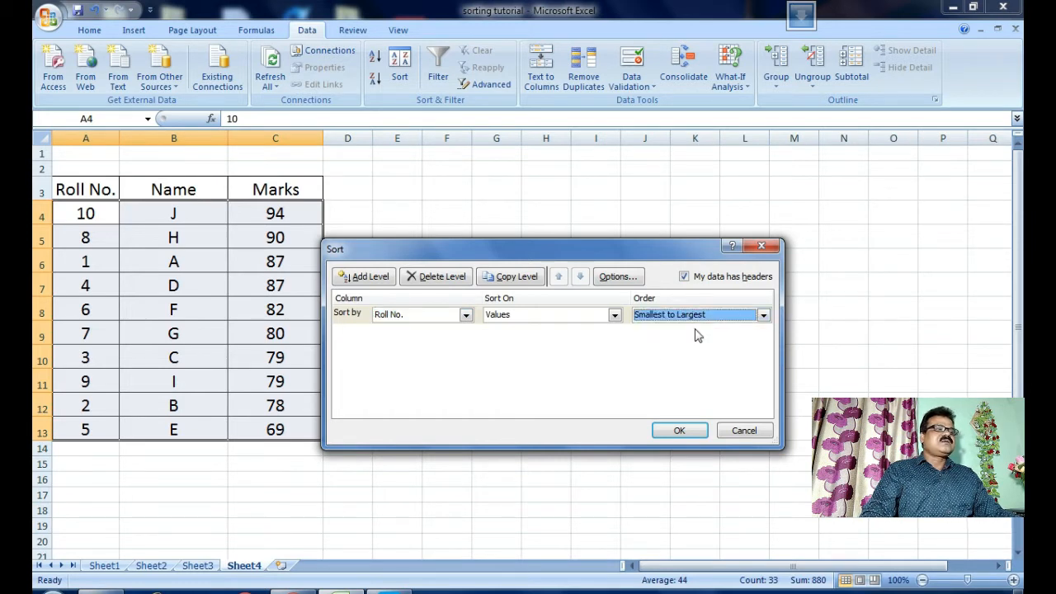
pyautogui.click(680, 431)
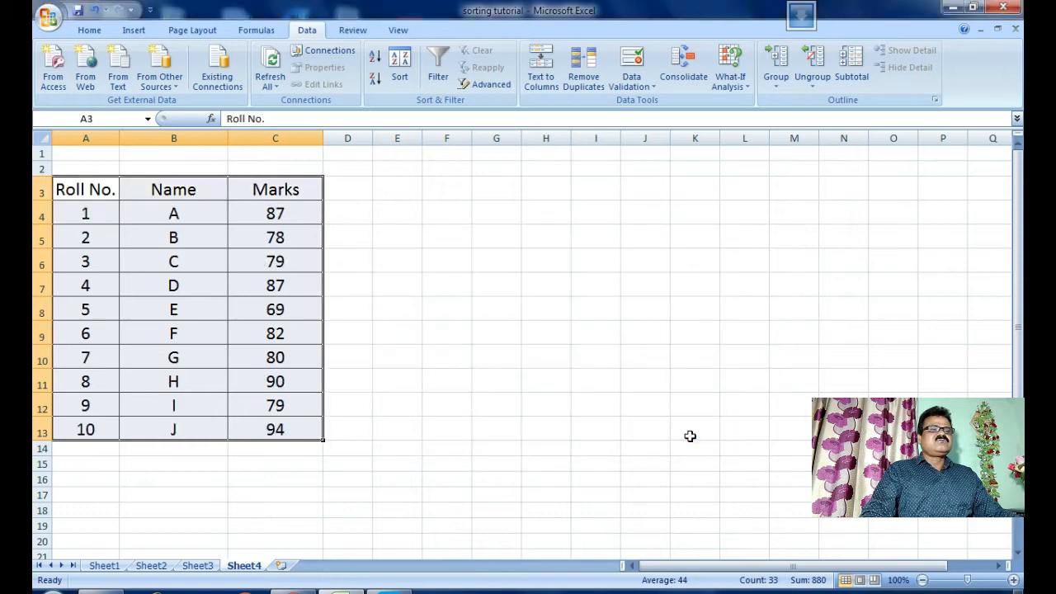
pyautogui.moveTo(703, 564); pyautogui.dragTo(642, 570)
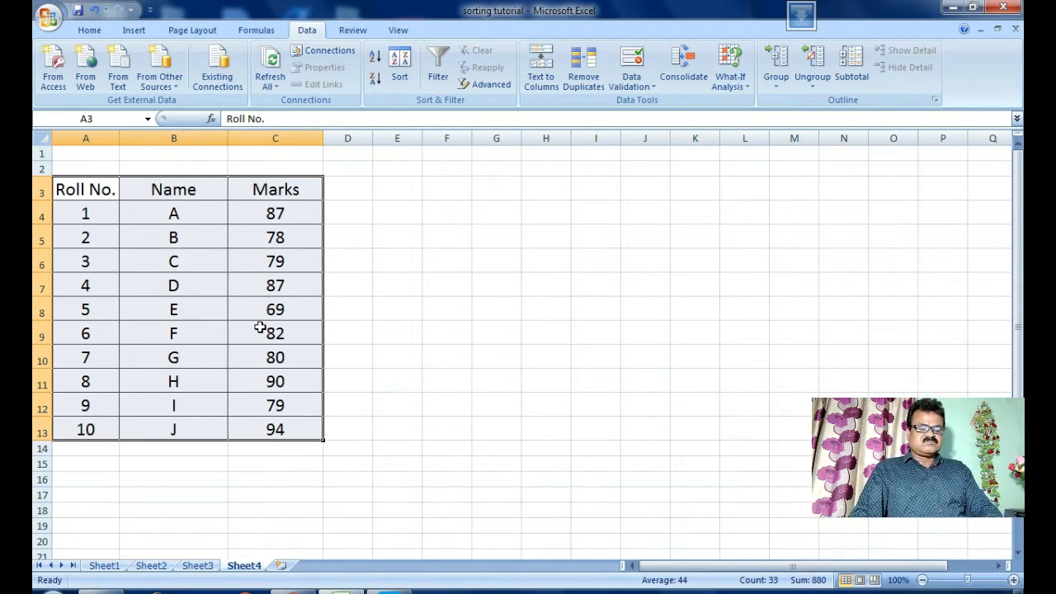
# Step: Insert an entire column before the Marks column and enter Class as its header in C3
pyautogui.click(269, 190)
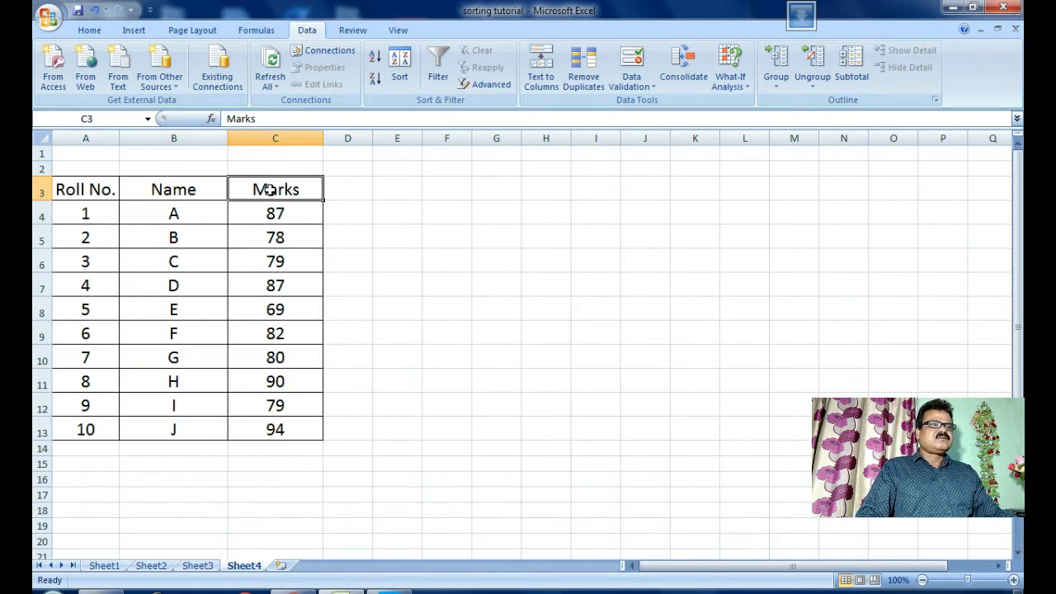
pyautogui.rightClick(269, 189)
pyautogui.press('Escape')
pyautogui.rightClick(277, 191)
pyautogui.press('Escape')
pyautogui.rightClick(253, 191)
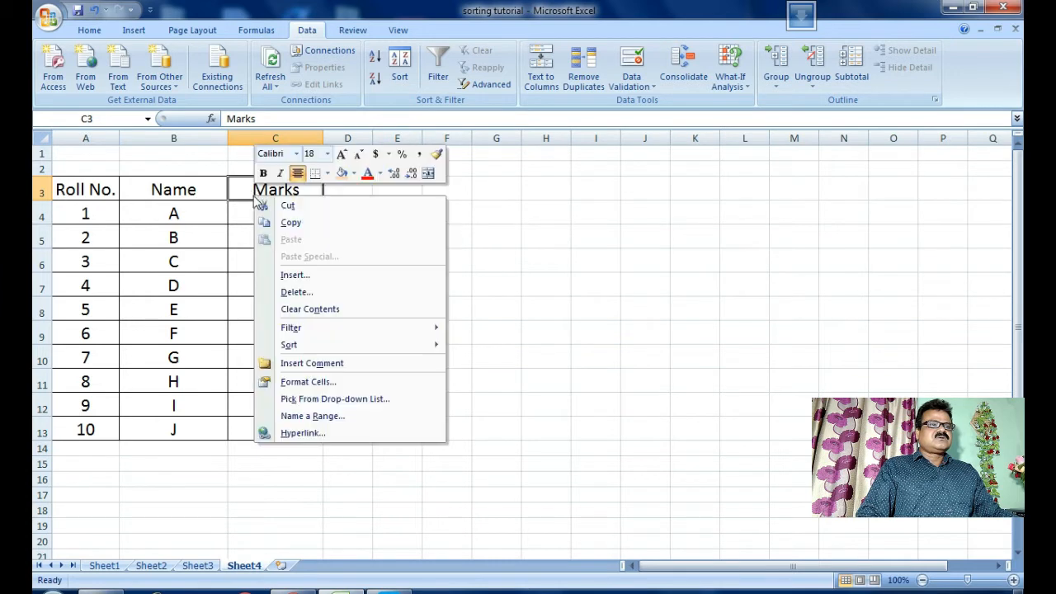
pyautogui.click(278, 279)
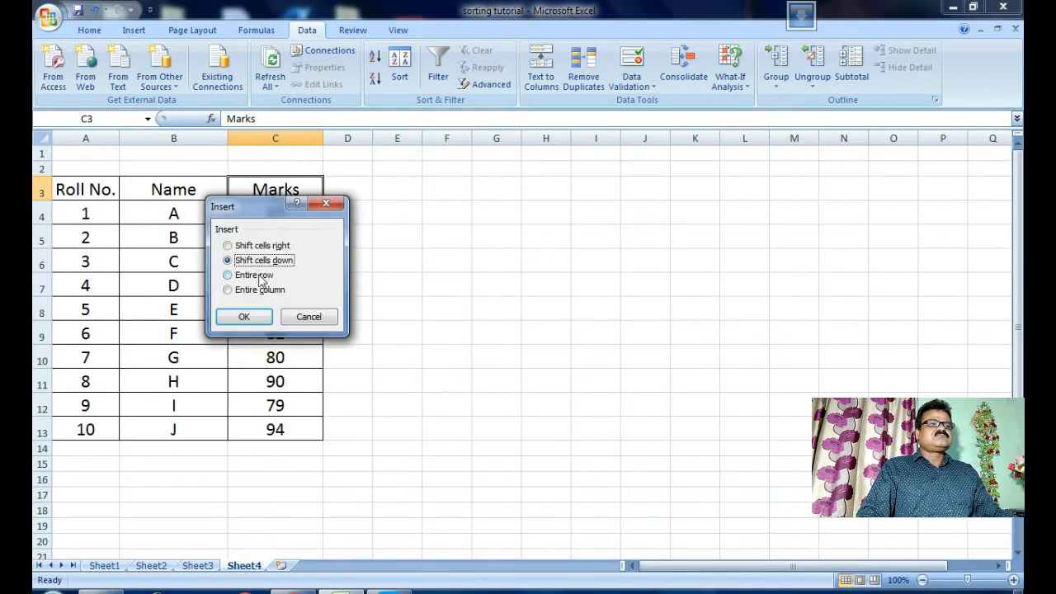
pyautogui.click(258, 290)
pyautogui.click(244, 317)
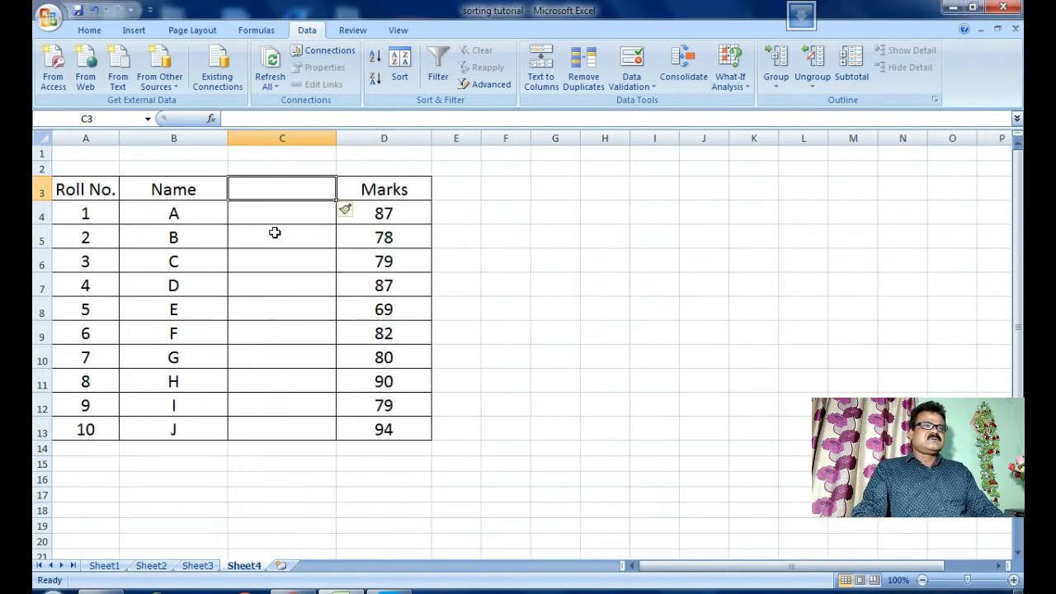
pyautogui.write('Class')
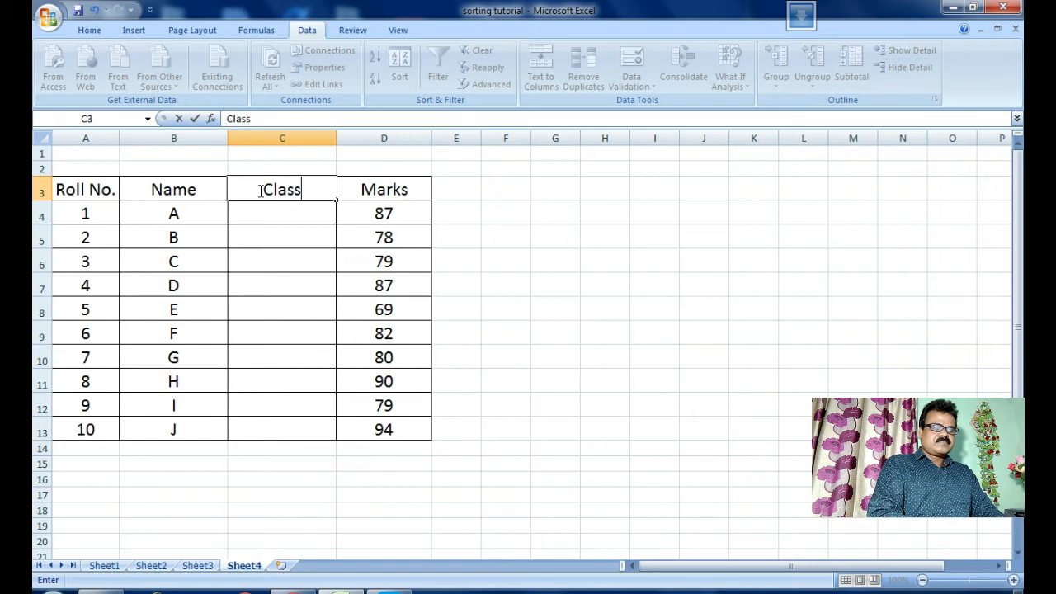
pyautogui.press('Return')
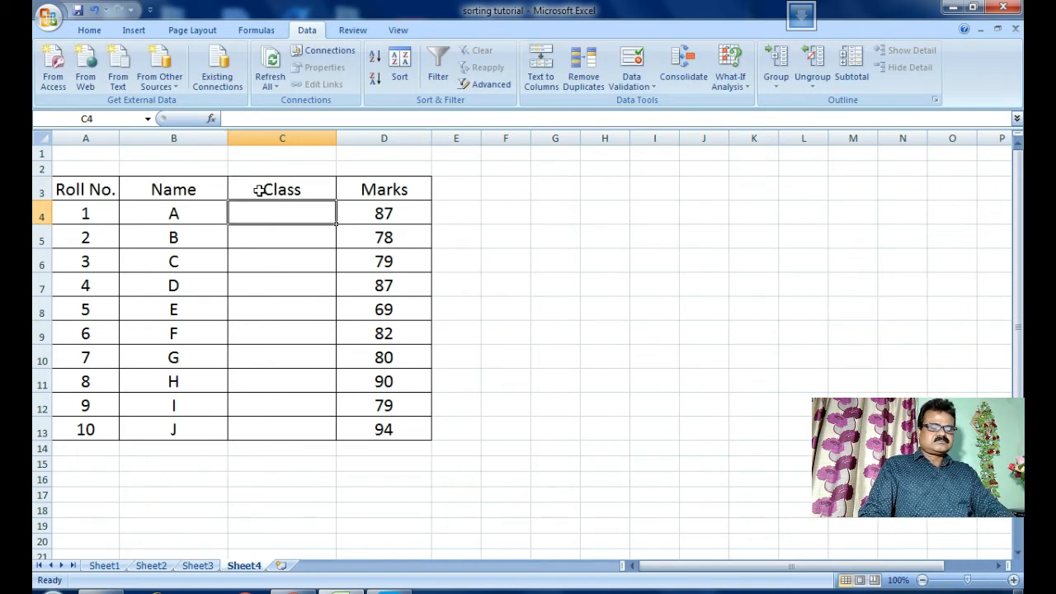
# Step: Fill the Class column for students A to E (C4:C8) with IX, X, IX, X, IX
pyautogui.write('i')
pyautogui.press('BackSpace')
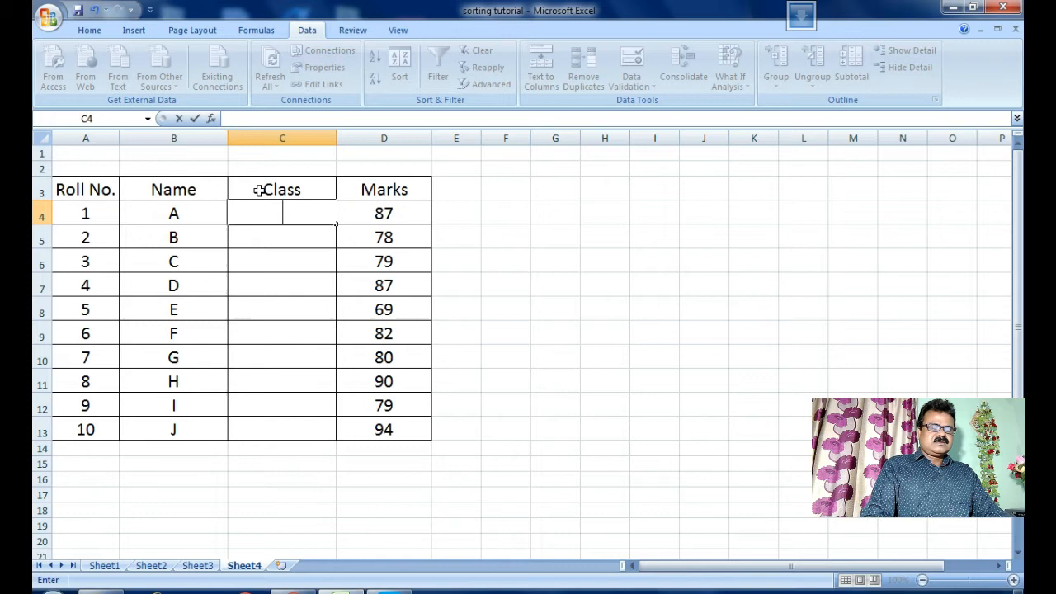
pyautogui.write('IX')
pyautogui.press('Return')
pyautogui.write('X')
pyautogui.press('Return')
pyautogui.write('I')
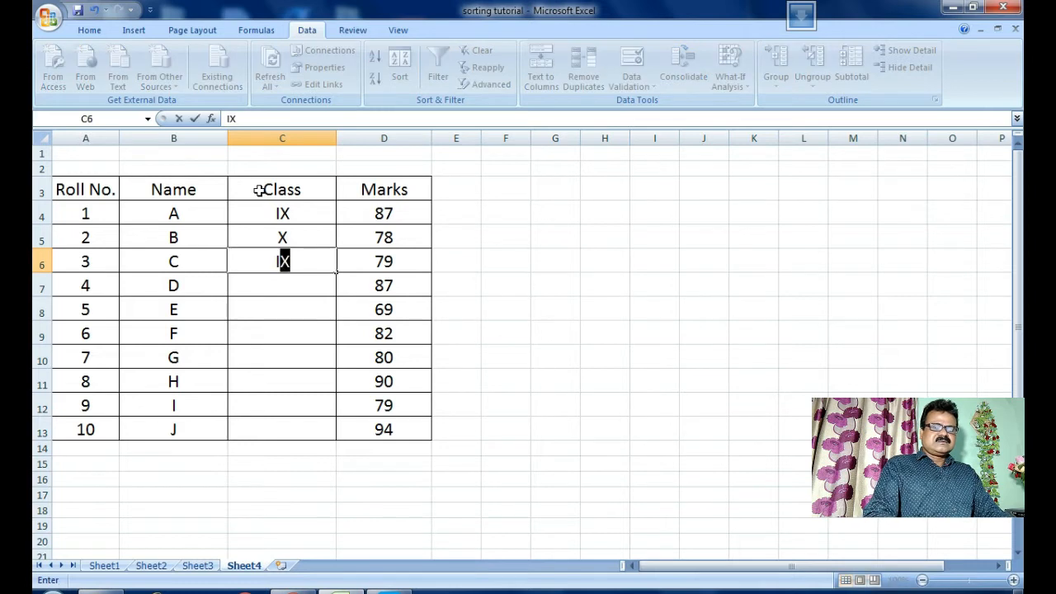
pyautogui.press('Return')
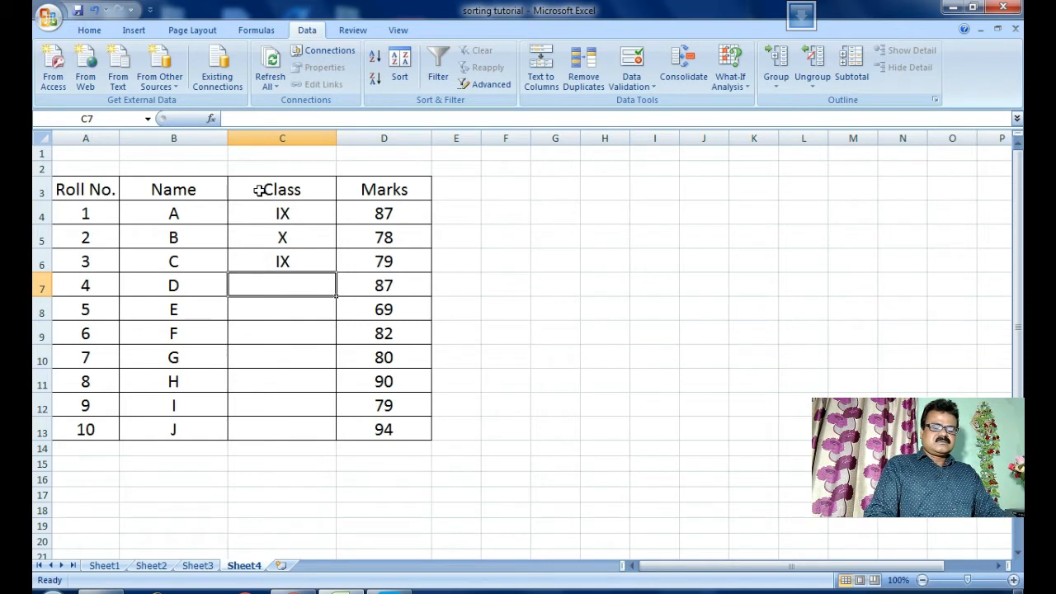
pyautogui.write('6')
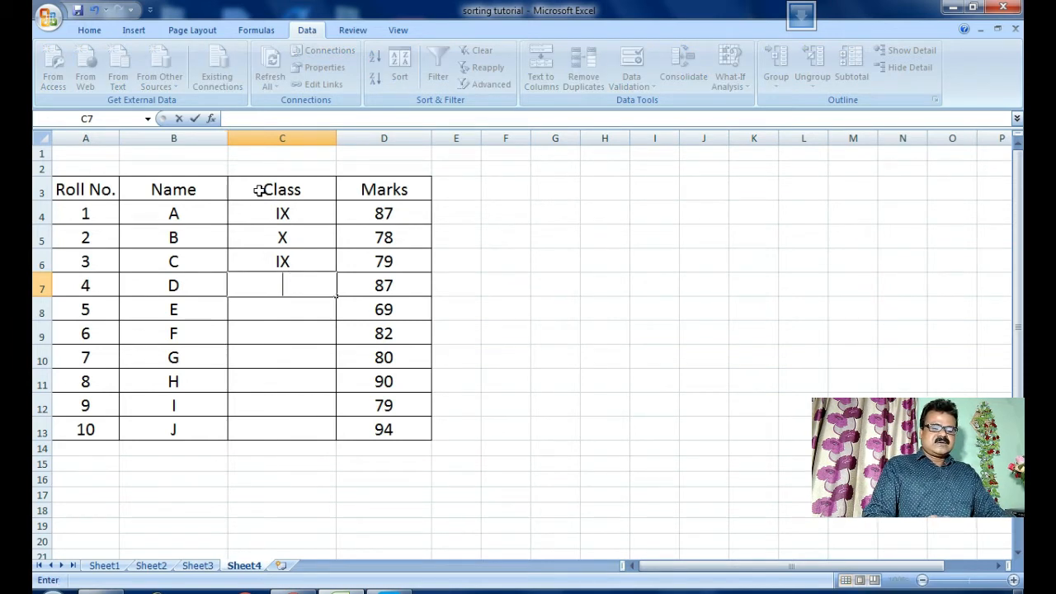
pyautogui.write('X')
pyautogui.press('Return')
pyautogui.write('IX')
pyautogui.press('Return')
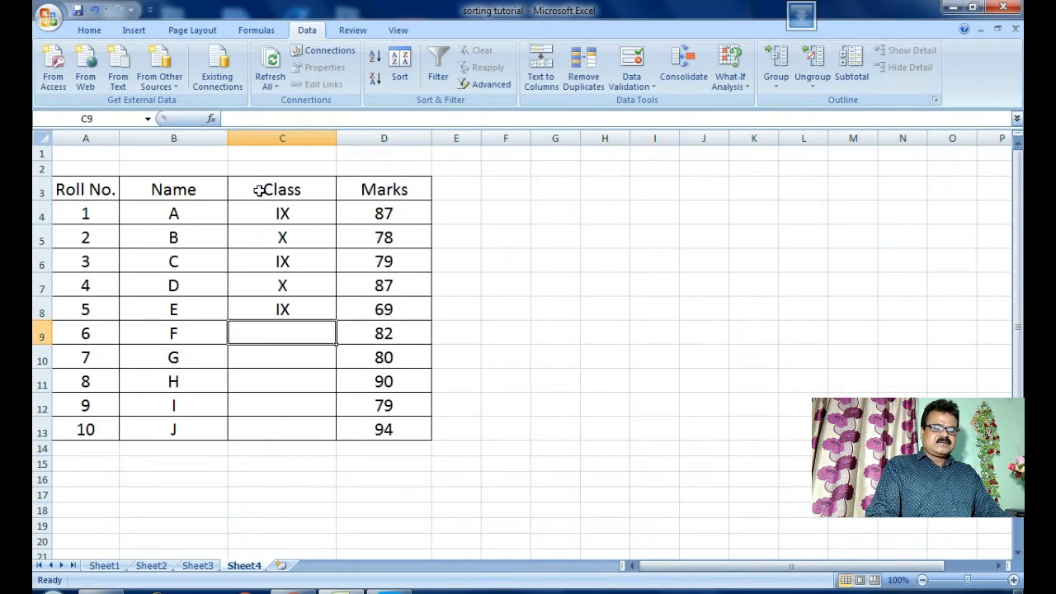
# Step: Fill the Class column for students F to J (C9:C13) with IX, X, X, IX, X
pyautogui.write('IX')
pyautogui.press('Return')
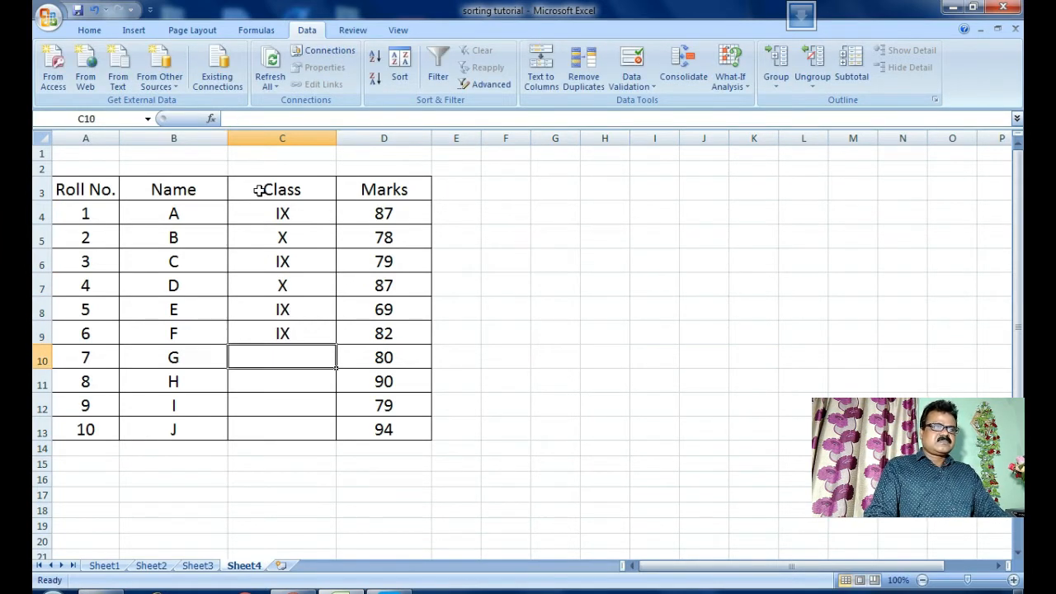
pyautogui.write('X')
pyautogui.press('Return')
pyautogui.write('X')
pyautogui.press('Return')
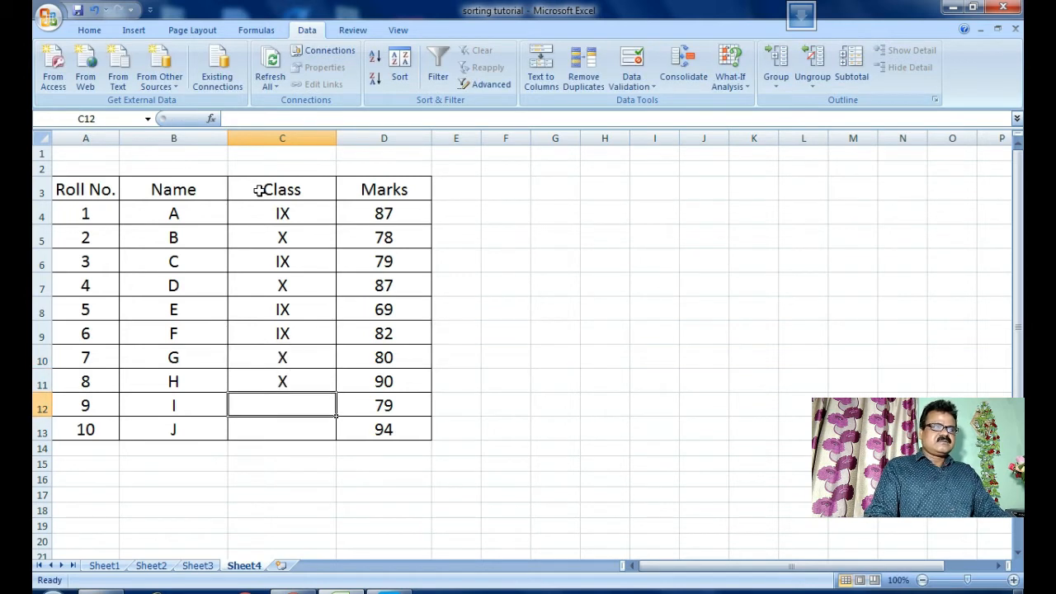
pyautogui.write('I')
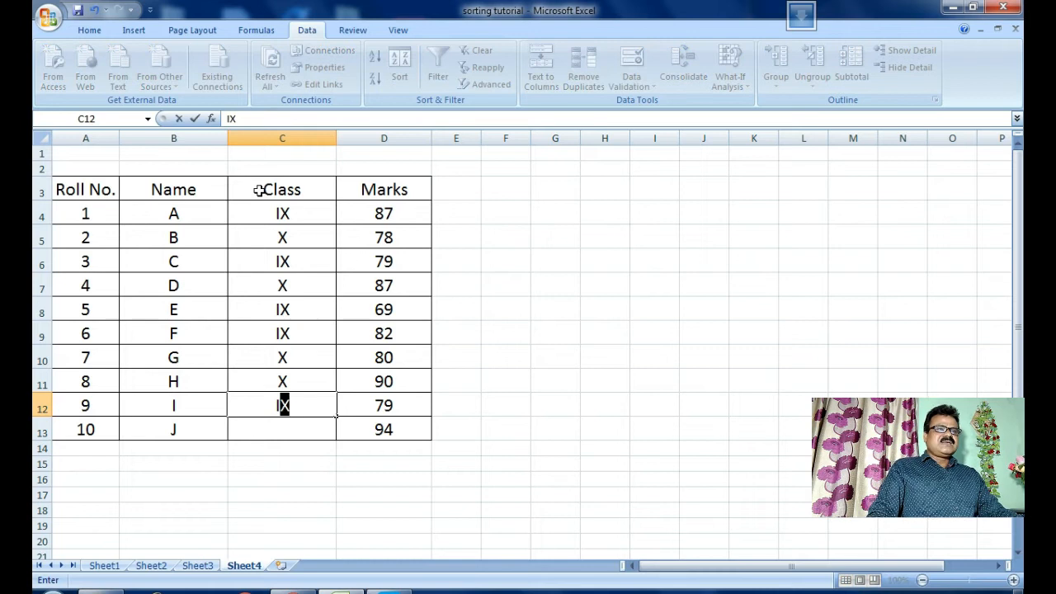
pyautogui.press('Return')
pyautogui.write('X')
pyautogui.press('Return')
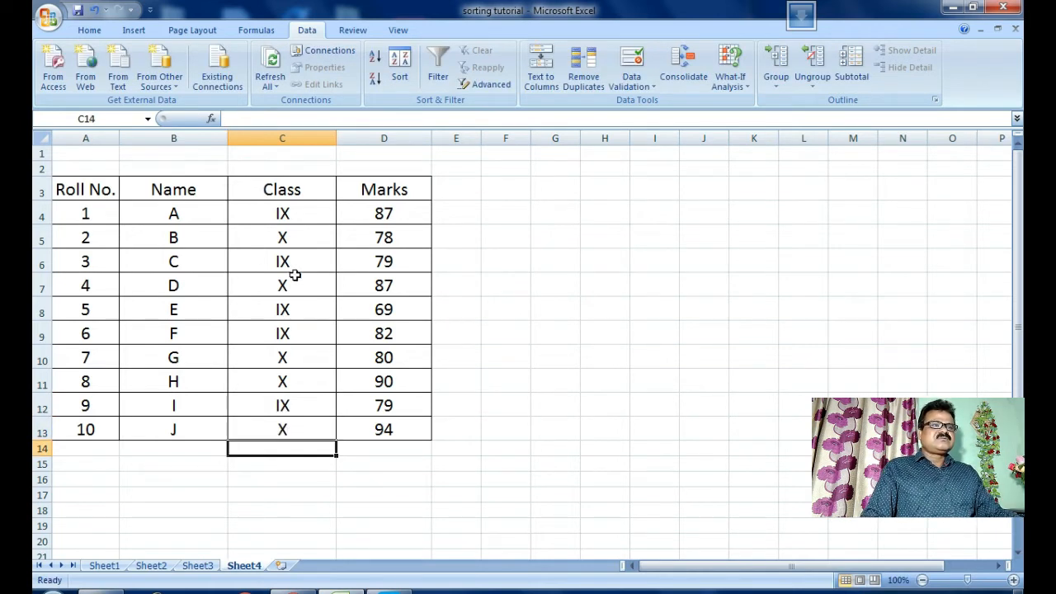
# Step: Change the roll numbers of students B, C and D (A5:A7) to 1, 2 and 2
pyautogui.click(280, 216)
pyautogui.click(103, 218)
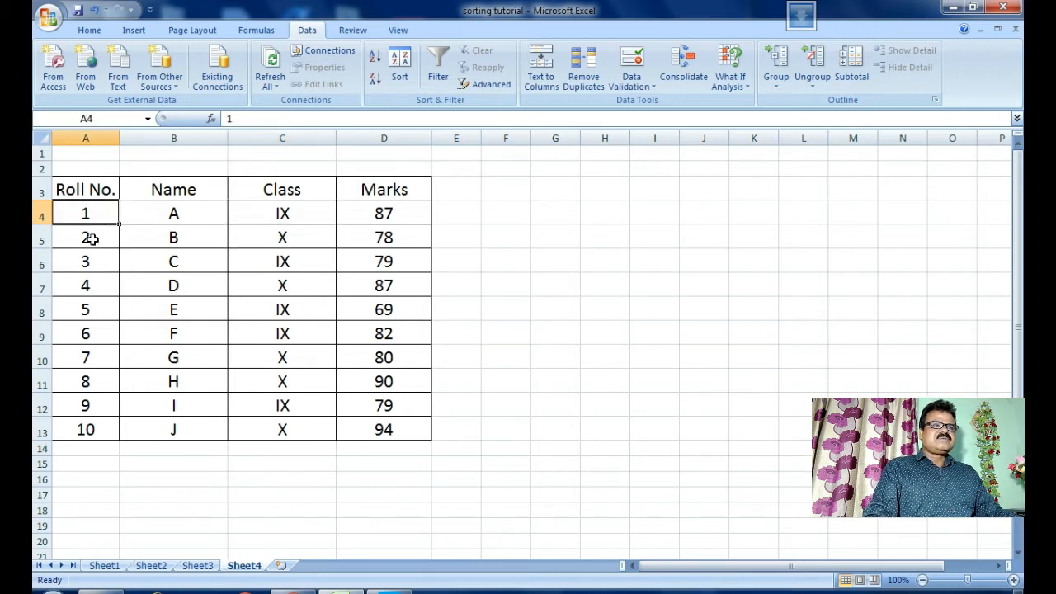
pyautogui.click(93, 238)
pyautogui.write('1')
pyautogui.click(86, 262)
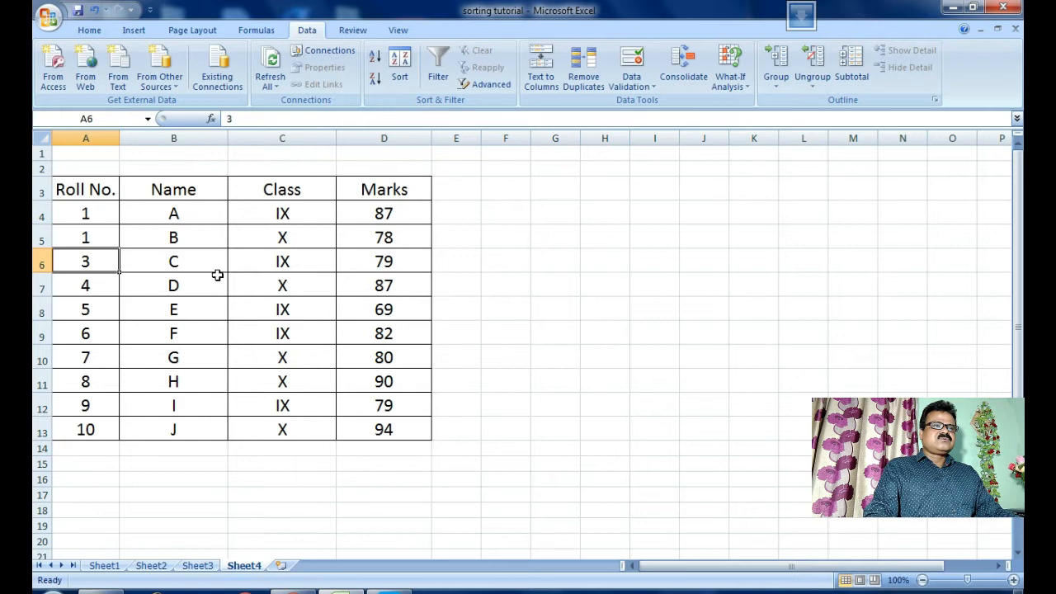
pyautogui.write('2')
pyautogui.click(85, 283)
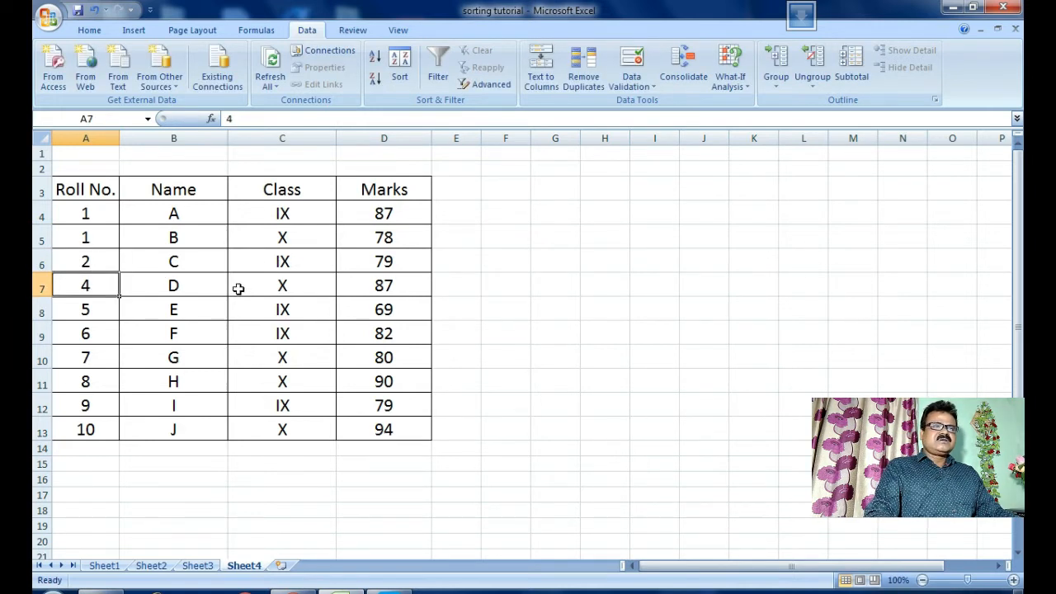
pyautogui.write('2')
# Step: Change the roll numbers of students E, F and G (A8:A10) to 3, 4 and 3
pyautogui.click(100, 311)
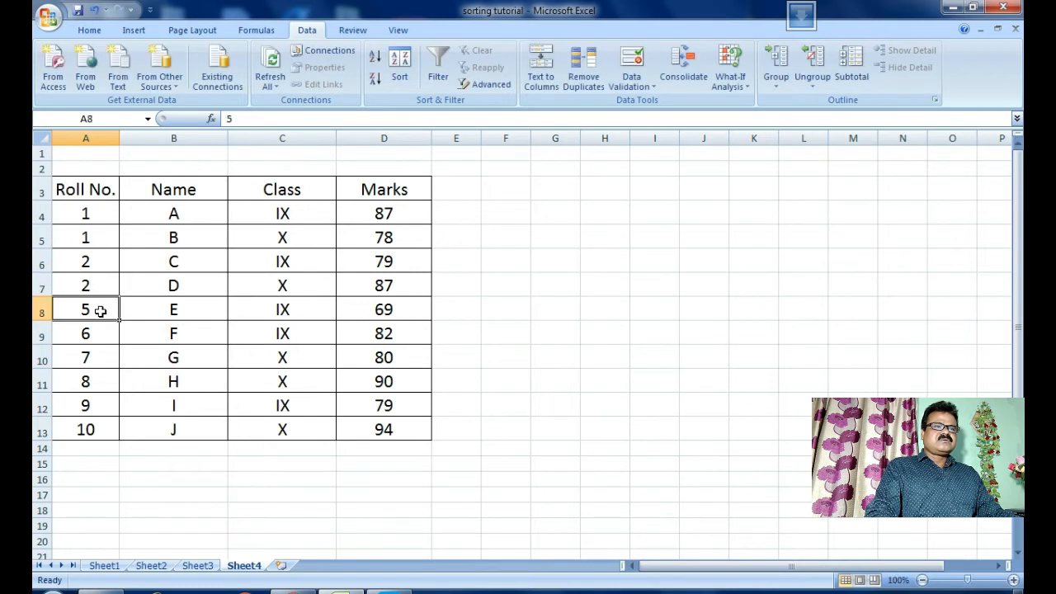
pyautogui.write('3')
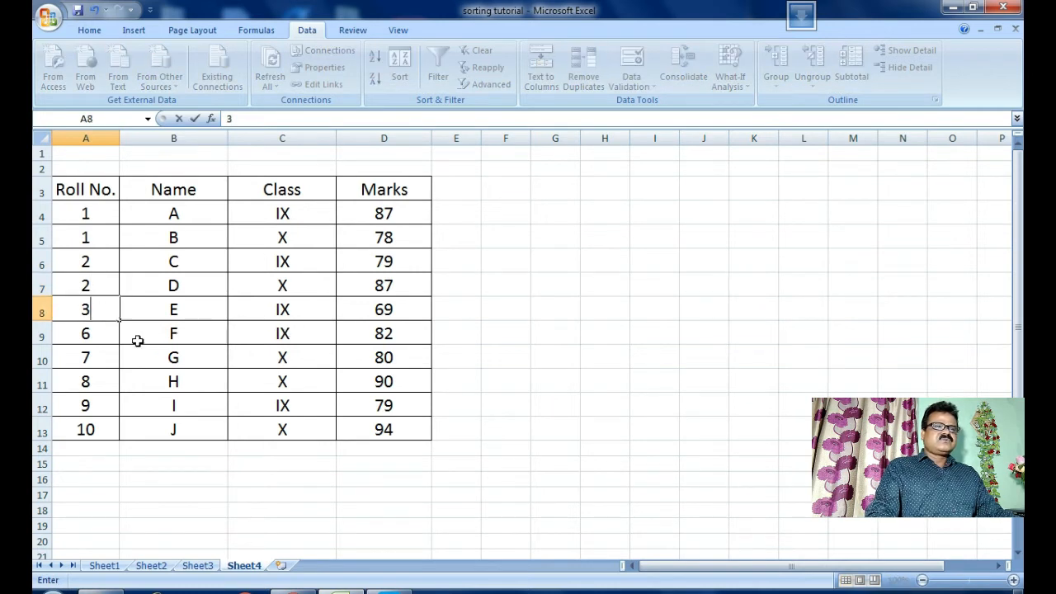
pyautogui.click(89, 338)
pyautogui.write('4')
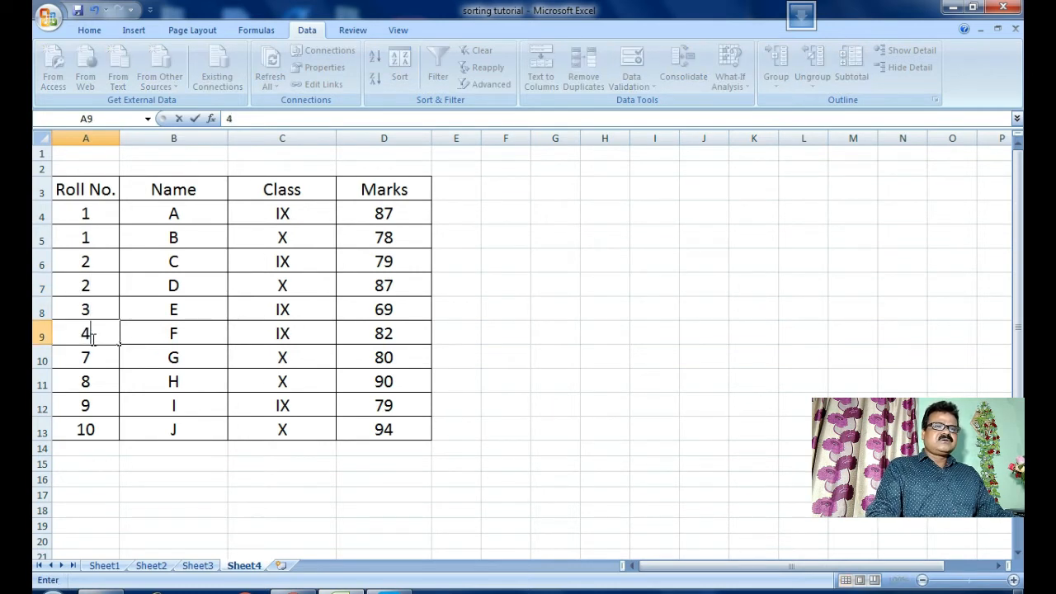
pyautogui.click(92, 359)
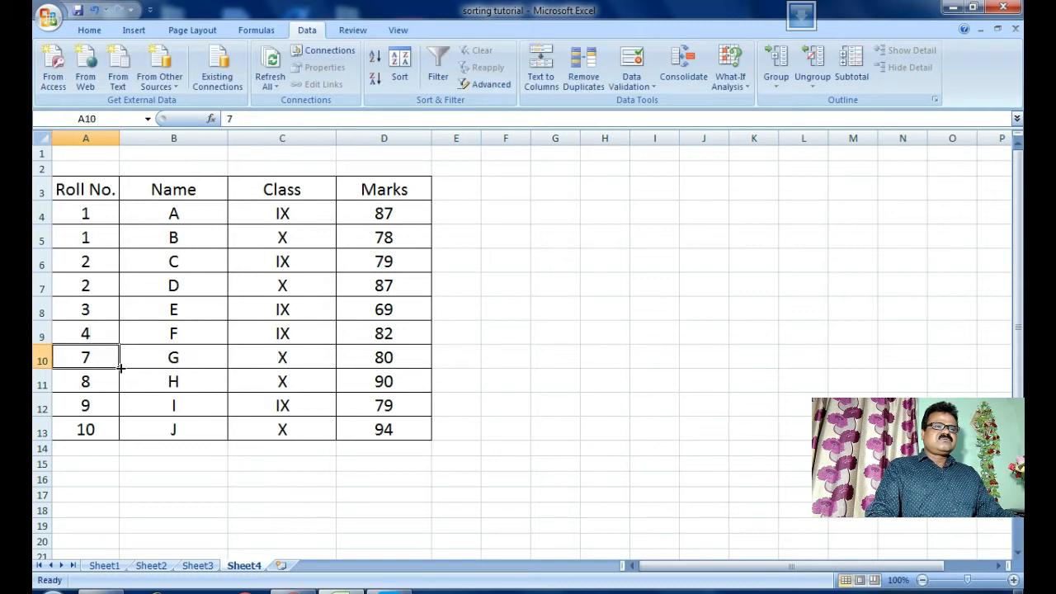
pyautogui.write('3')
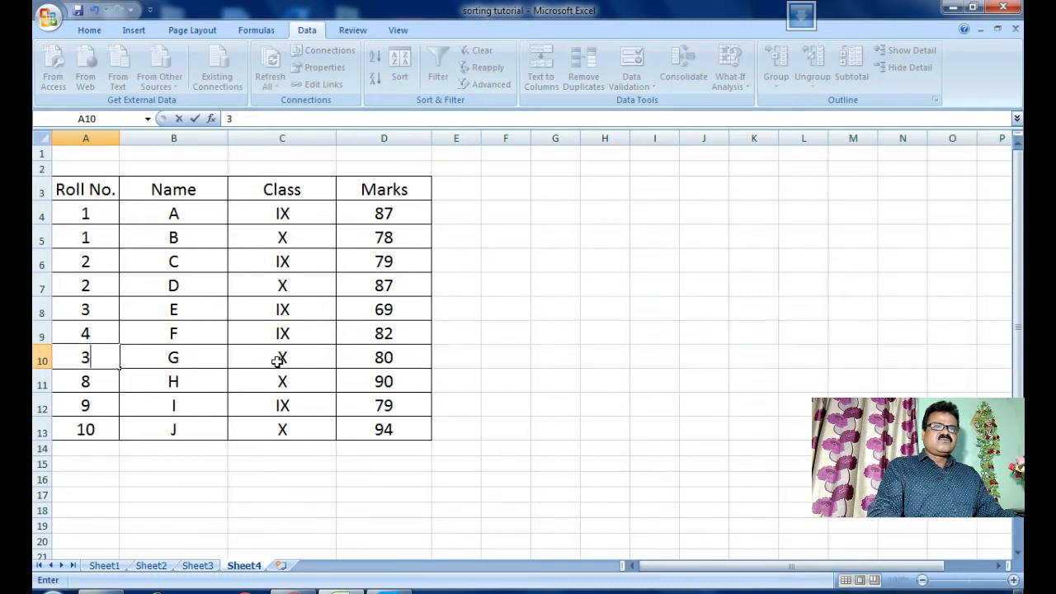
# Step: Change the roll numbers of students H, I and J (A11:A13) to 4, 5 and 5
pyautogui.click(90, 382)
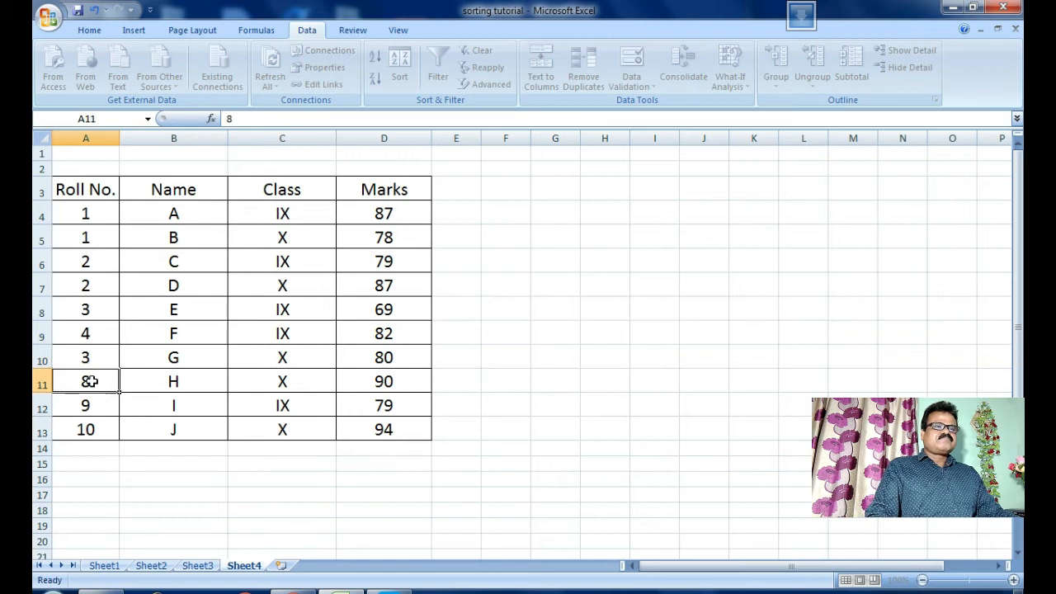
pyautogui.write('4')
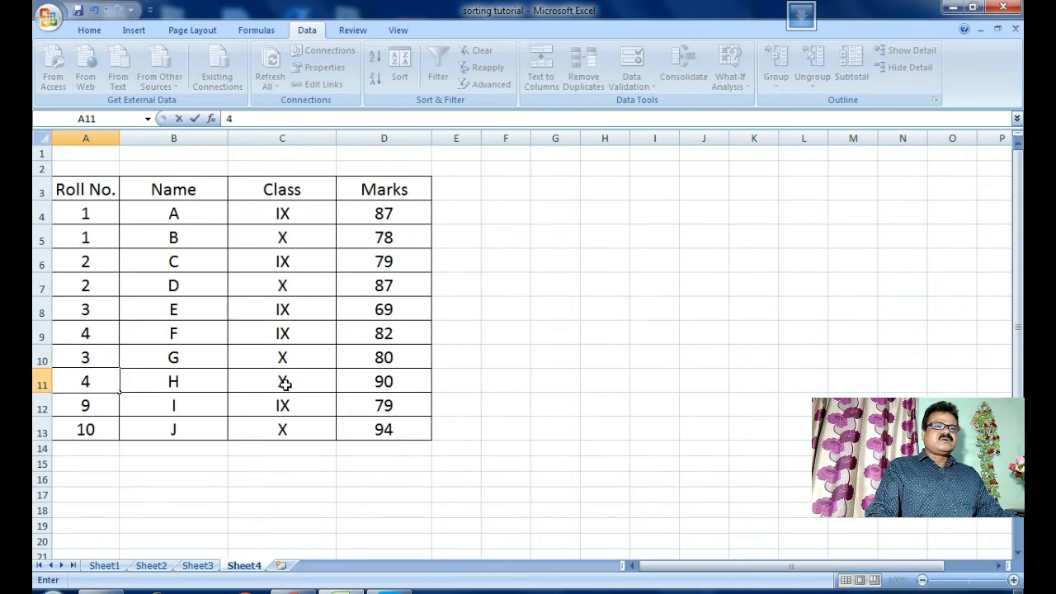
pyautogui.click(95, 410)
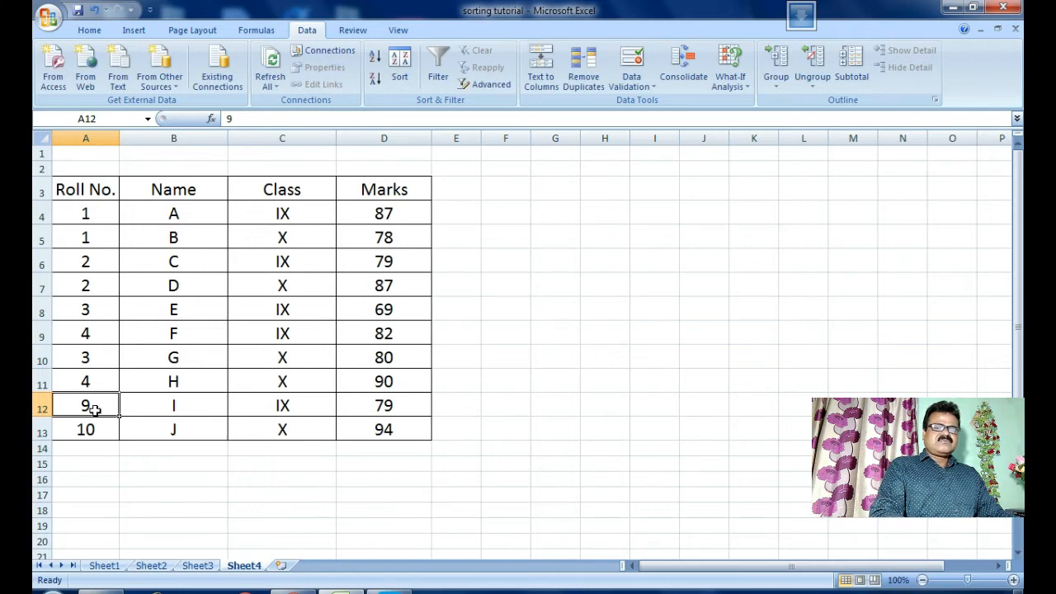
pyautogui.write('5')
pyautogui.click(88, 430)
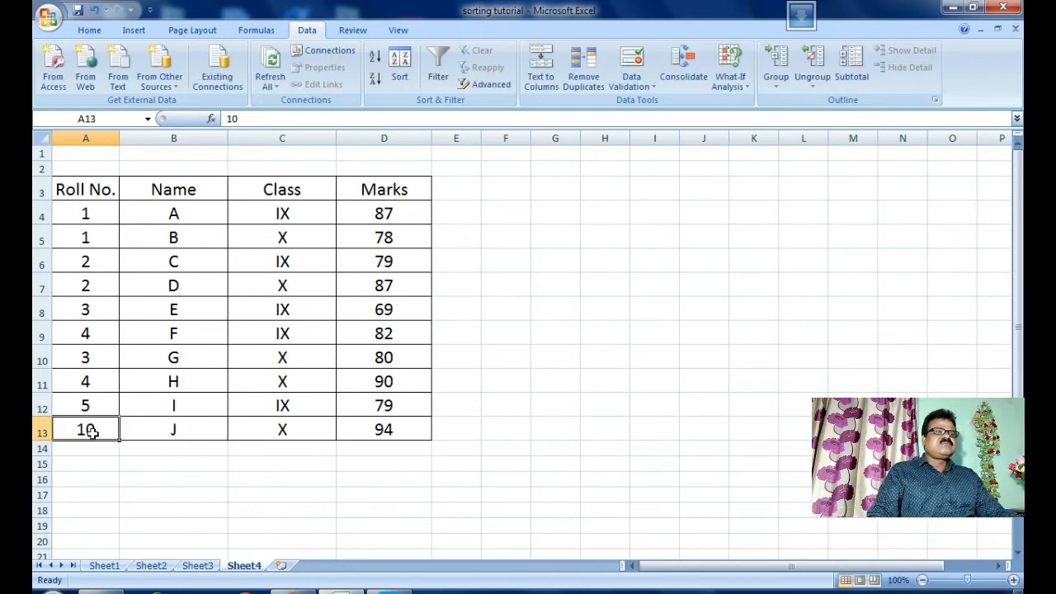
pyautogui.write('5')
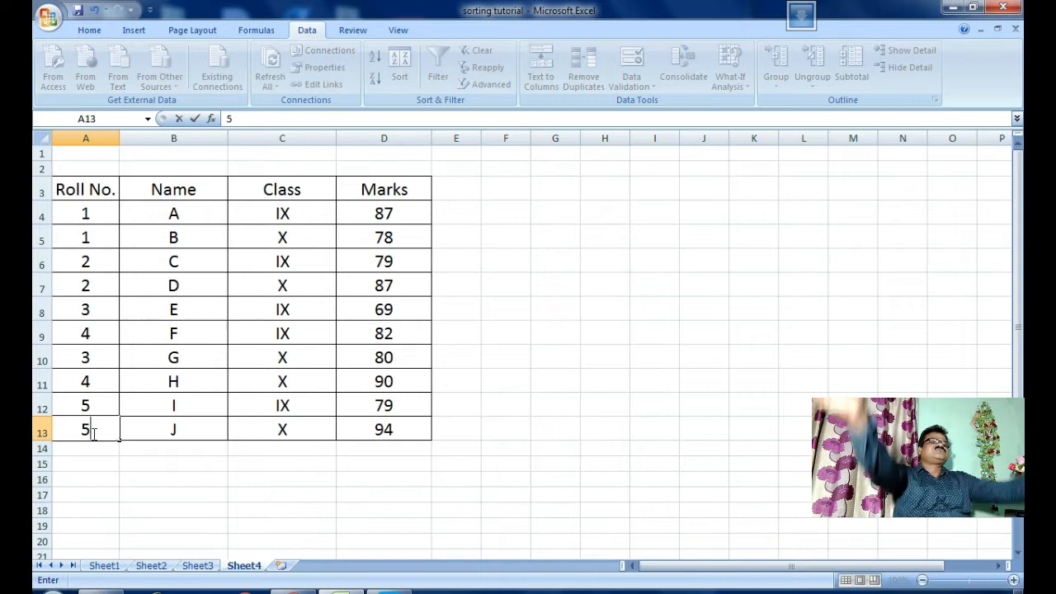
pyautogui.click(141, 467)
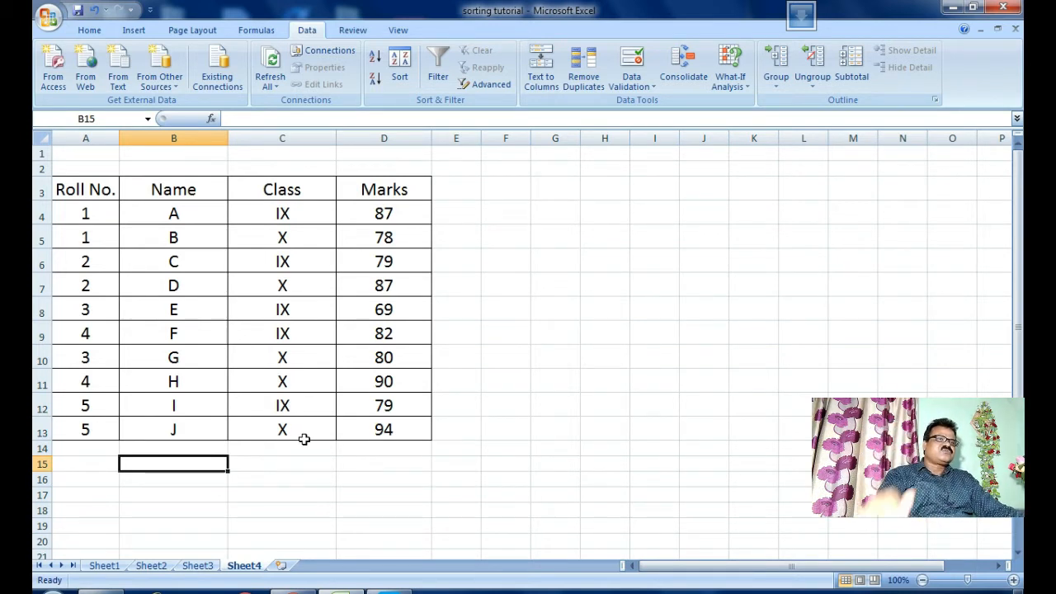
pyautogui.click(534, 318)
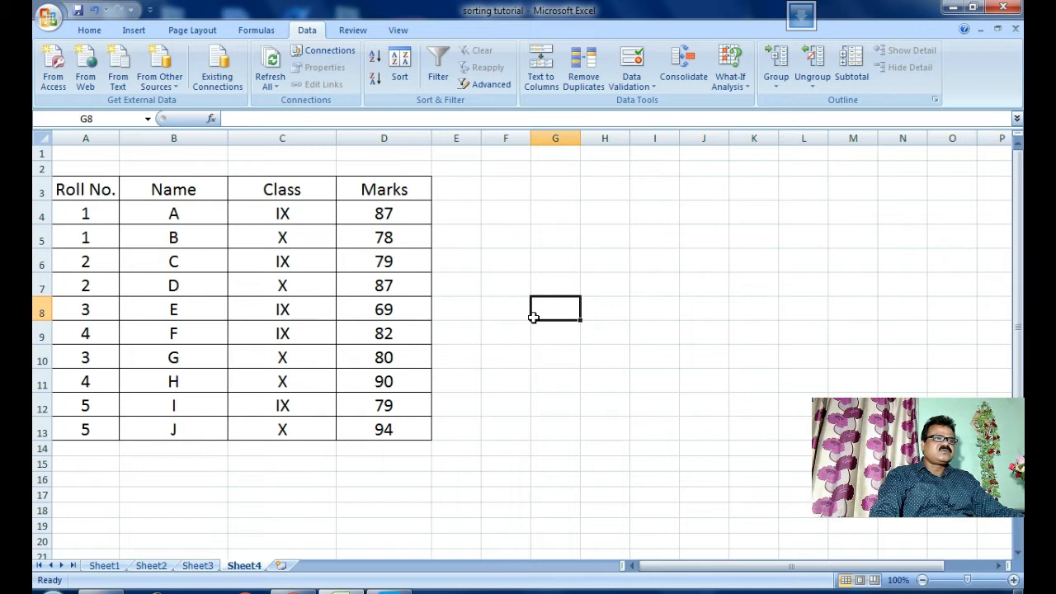
pyautogui.moveTo(100, 192); pyautogui.dragTo(349, 435)
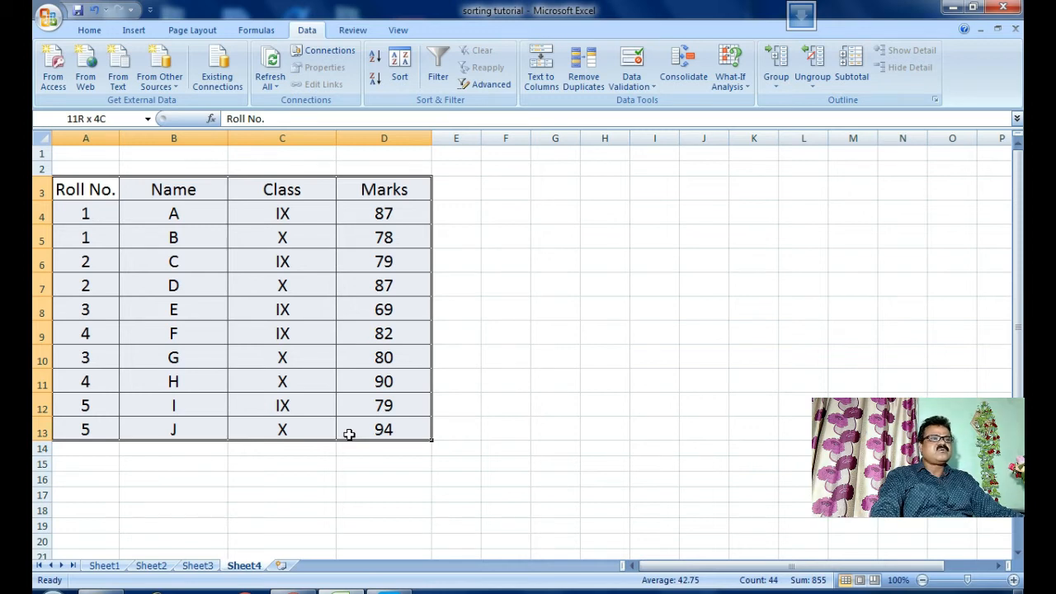
pyautogui.moveTo(349, 434); pyautogui.dragTo(417, 428)
pyautogui.click(424, 400)
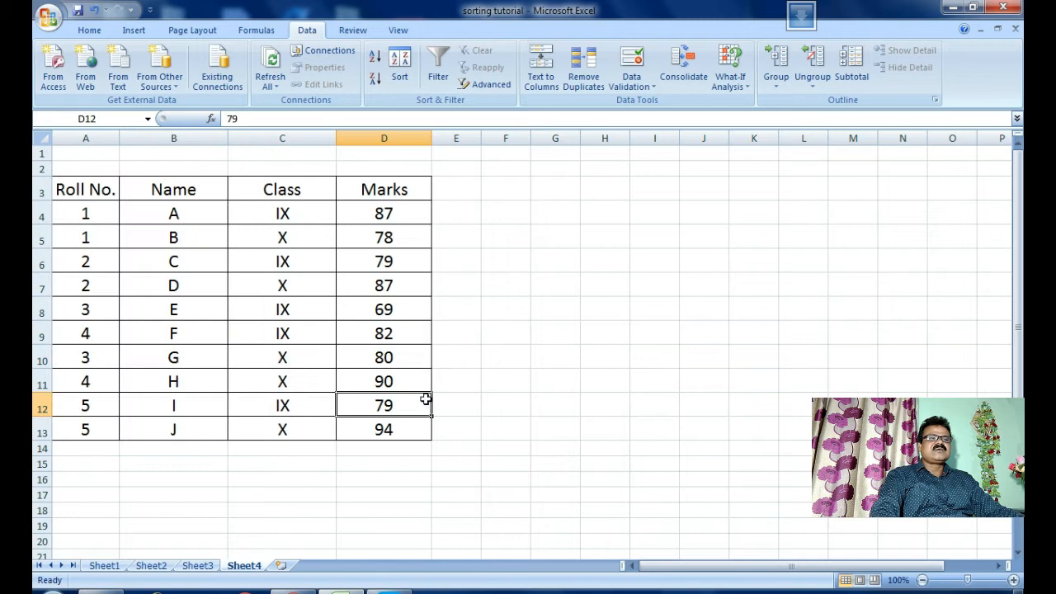
pyautogui.moveTo(215, 191); pyautogui.dragTo(213, 429)
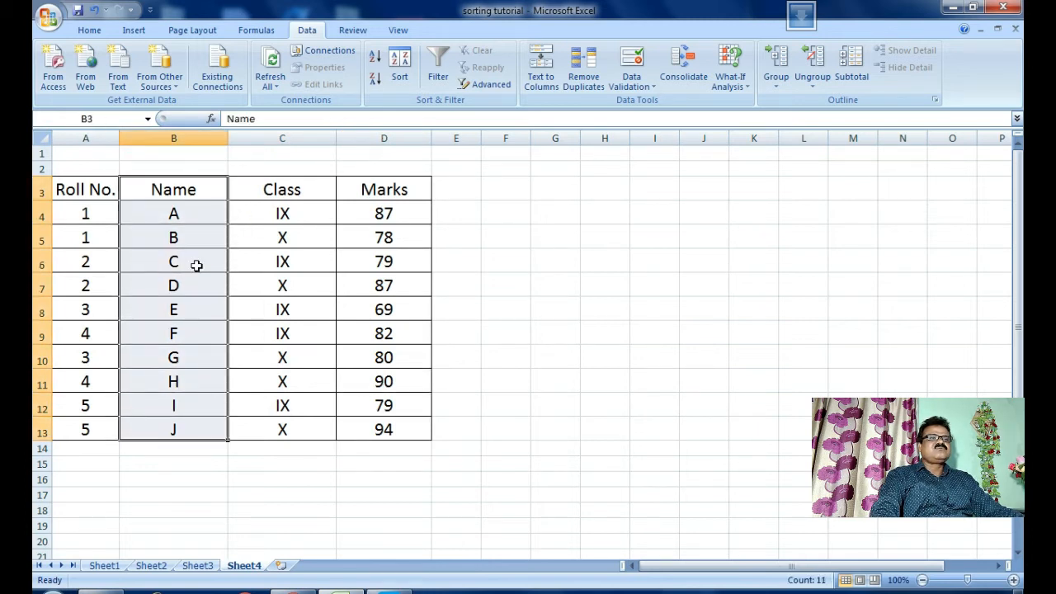
pyautogui.moveTo(201, 194); pyautogui.dragTo(185, 427)
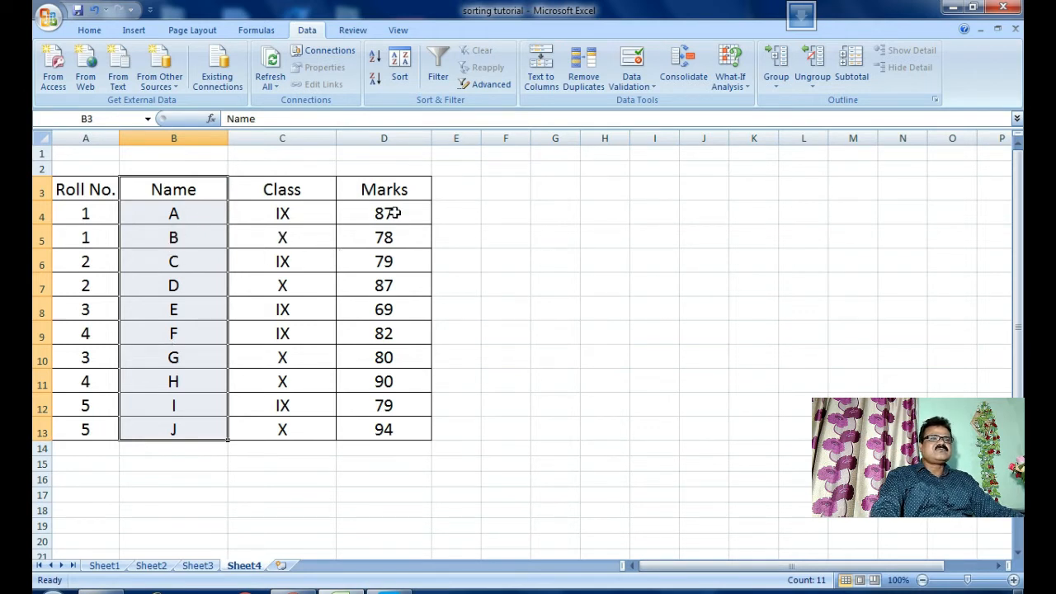
pyautogui.click(490, 315)
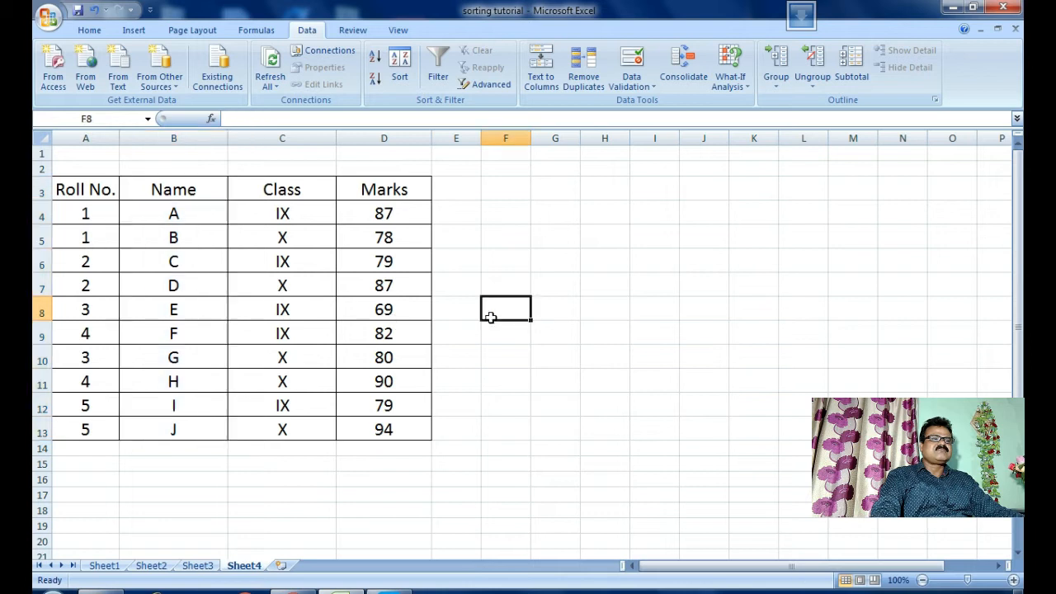
# Step: Set up a sort of the student table A3:D13 by Marks, from largest to smallest
pyautogui.moveTo(87, 189); pyautogui.dragTo(398, 429)
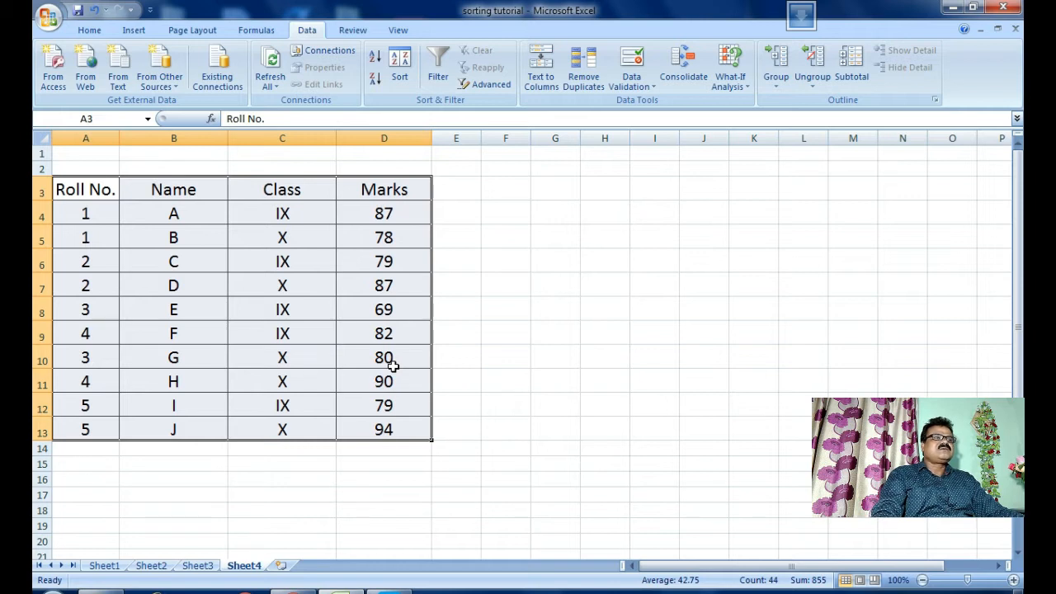
pyautogui.click(399, 66)
pyautogui.click(440, 317)
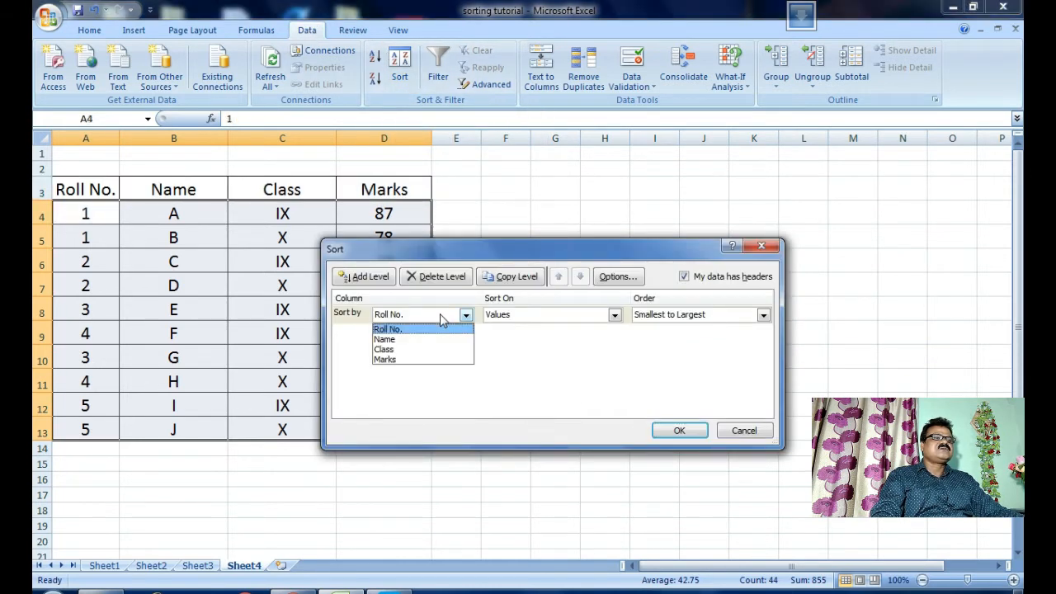
pyautogui.click(400, 361)
pyautogui.click(763, 315)
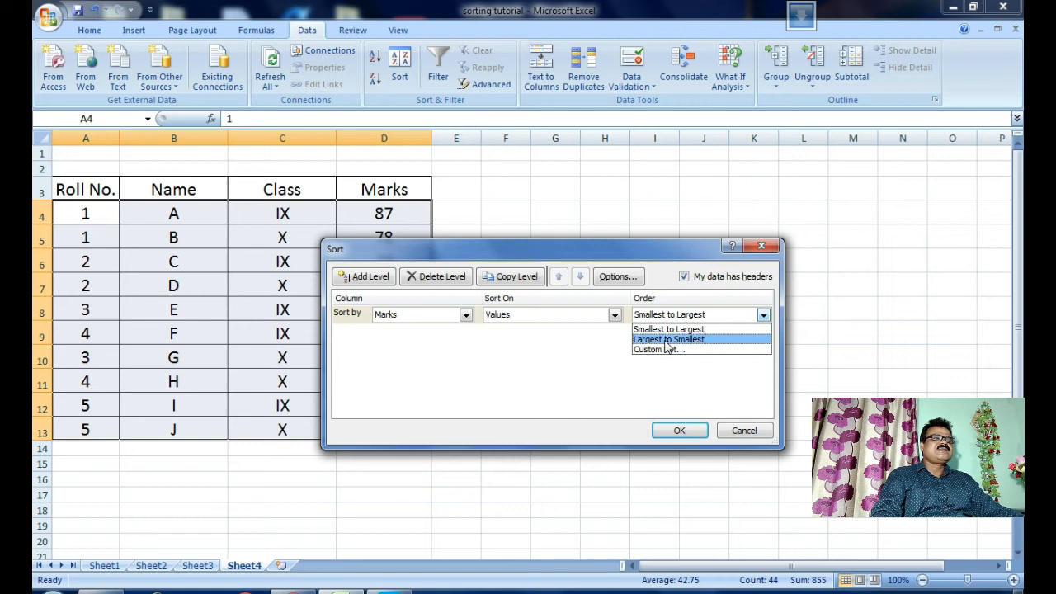
pyautogui.click(667, 339)
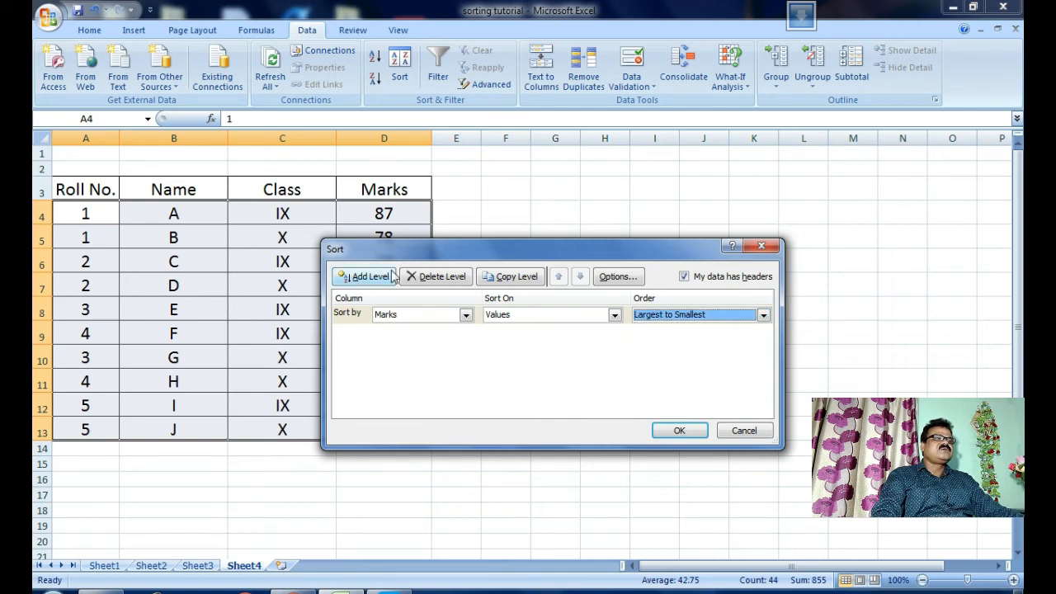
pyautogui.moveTo(444, 253); pyautogui.dragTo(622, 181)
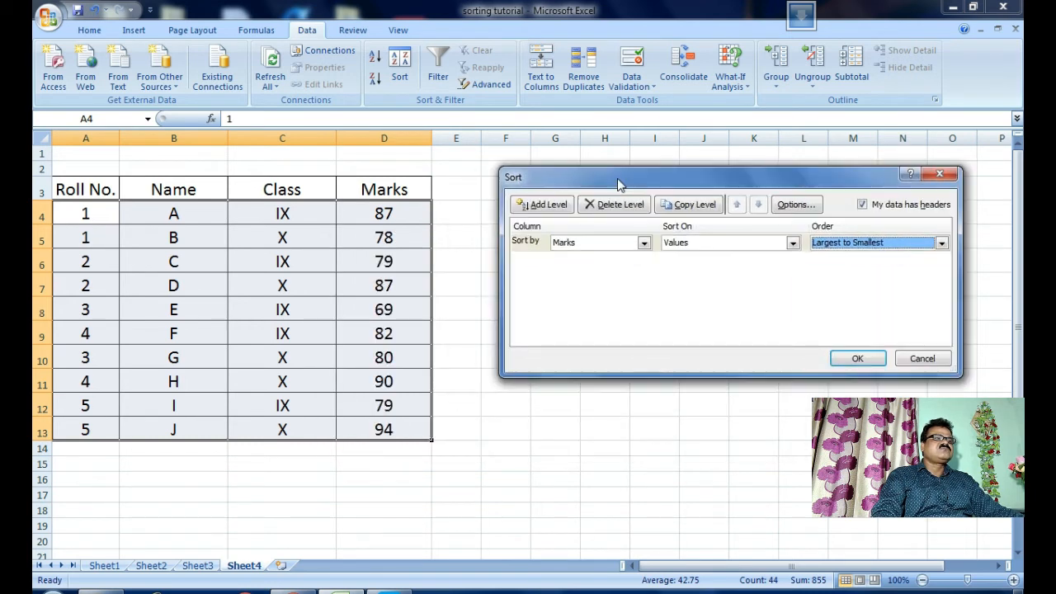
# Step: Try the sort with Class, A to Z, added as the second level, and undo it
pyautogui.click(558, 205)
pyautogui.click(599, 262)
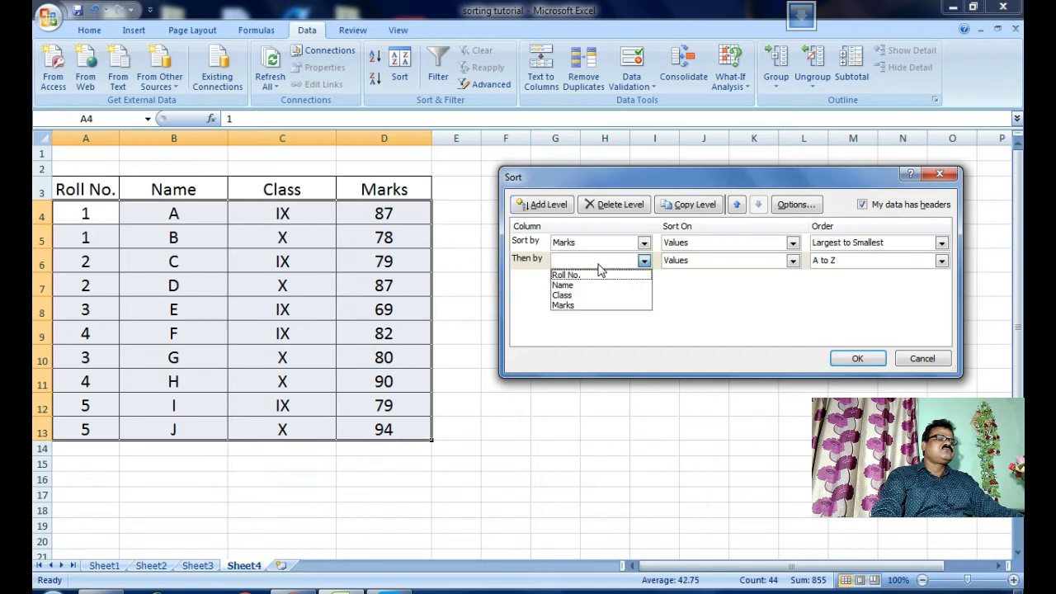
pyautogui.click(584, 295)
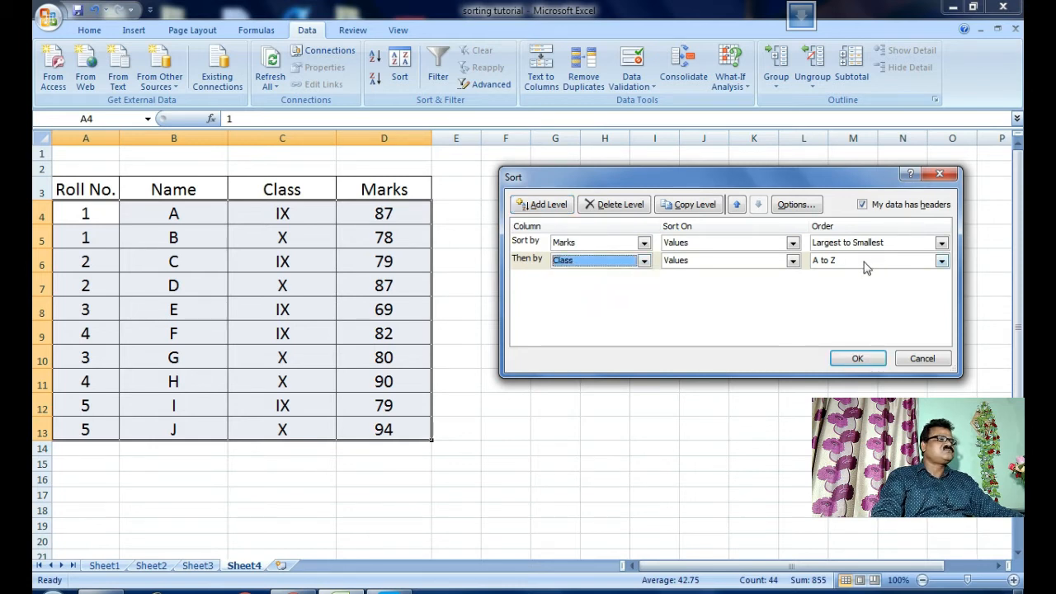
pyautogui.click(912, 263)
pyautogui.click(914, 273)
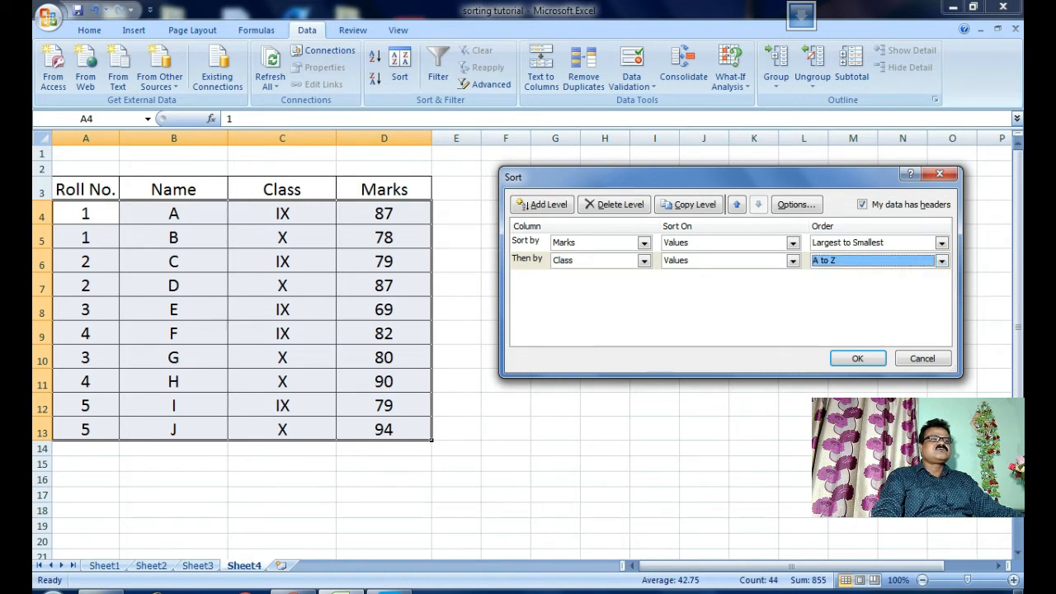
pyautogui.click(854, 360)
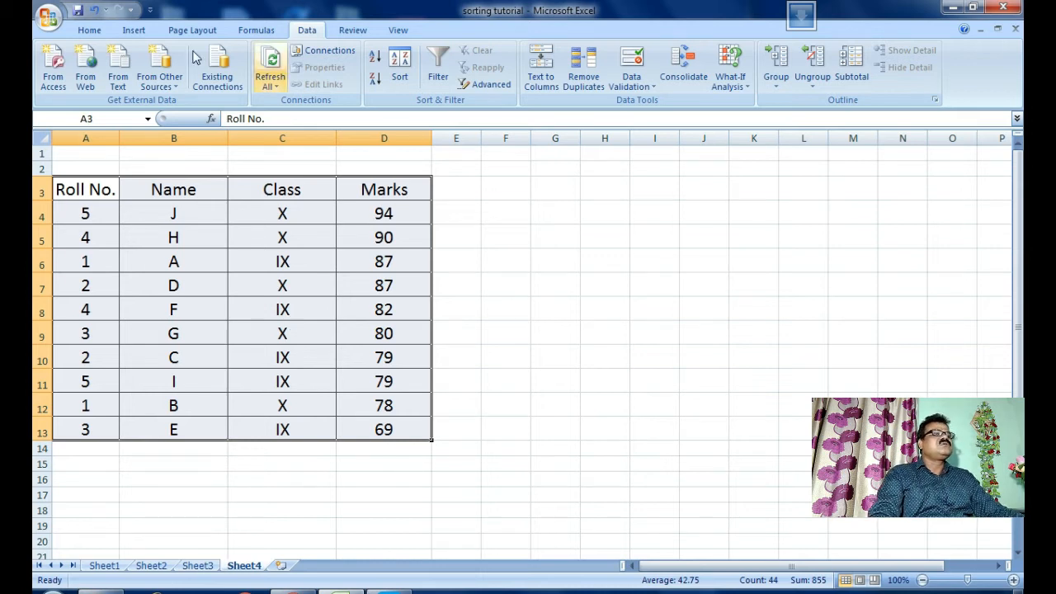
pyautogui.click(96, 11)
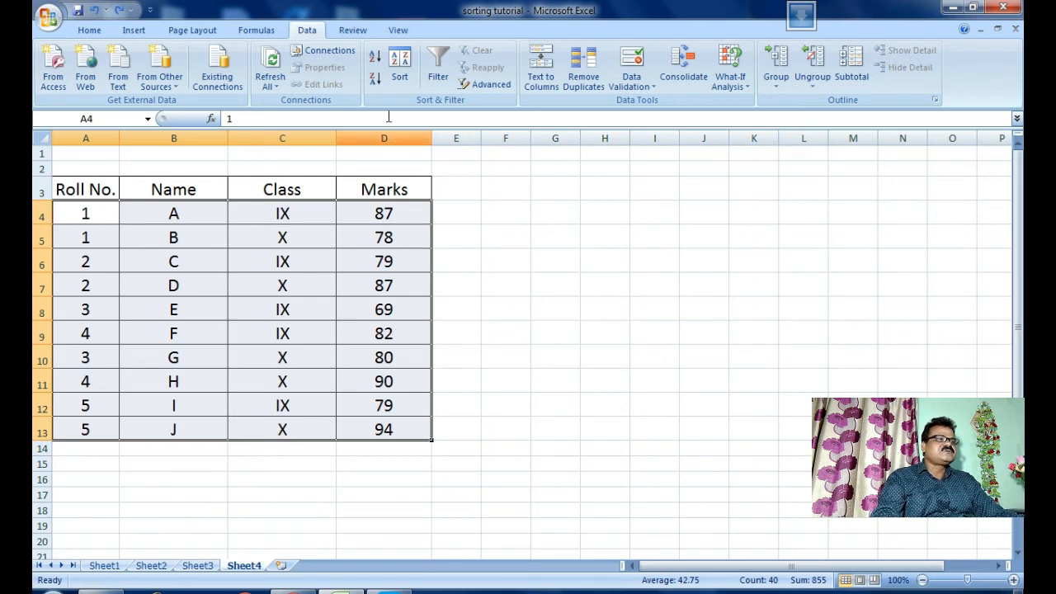
# Step: Sort the student table by Class, A to Z, and within each class by Marks, largest to smallest
pyautogui.click(401, 66)
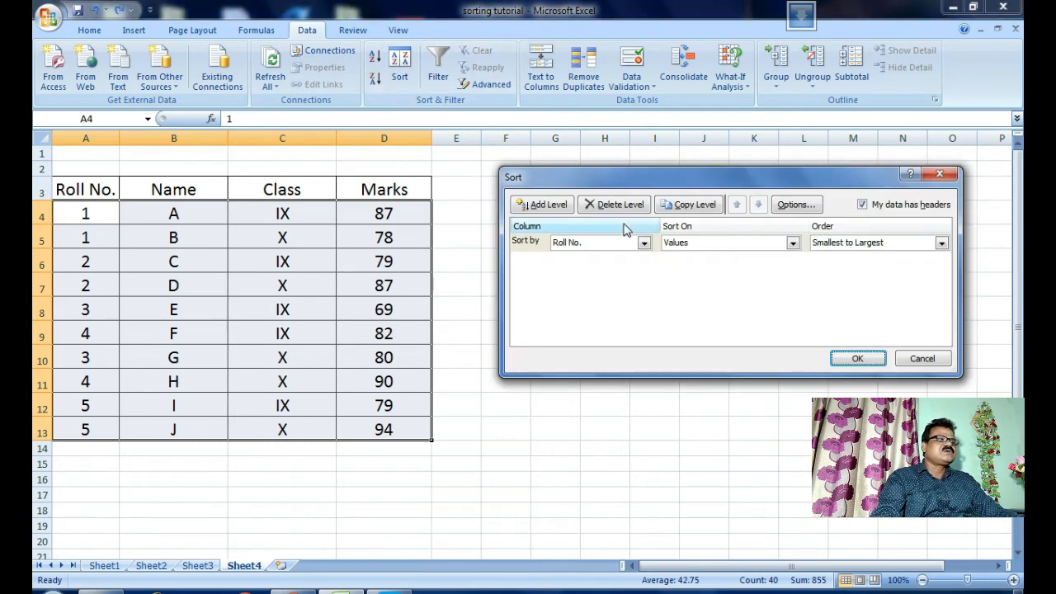
pyautogui.click(644, 243)
pyautogui.click(582, 278)
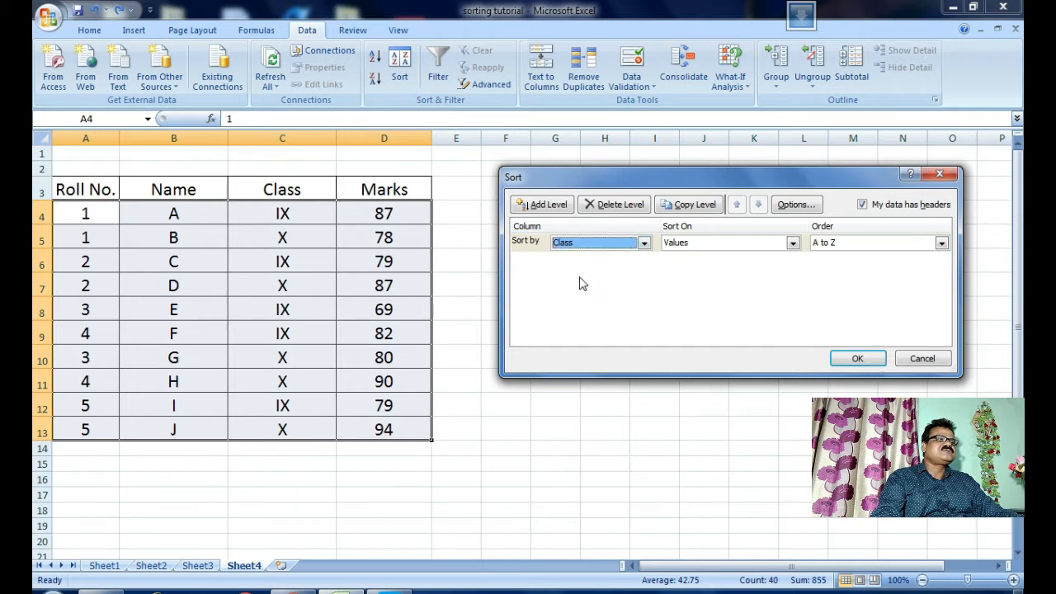
pyautogui.click(559, 207)
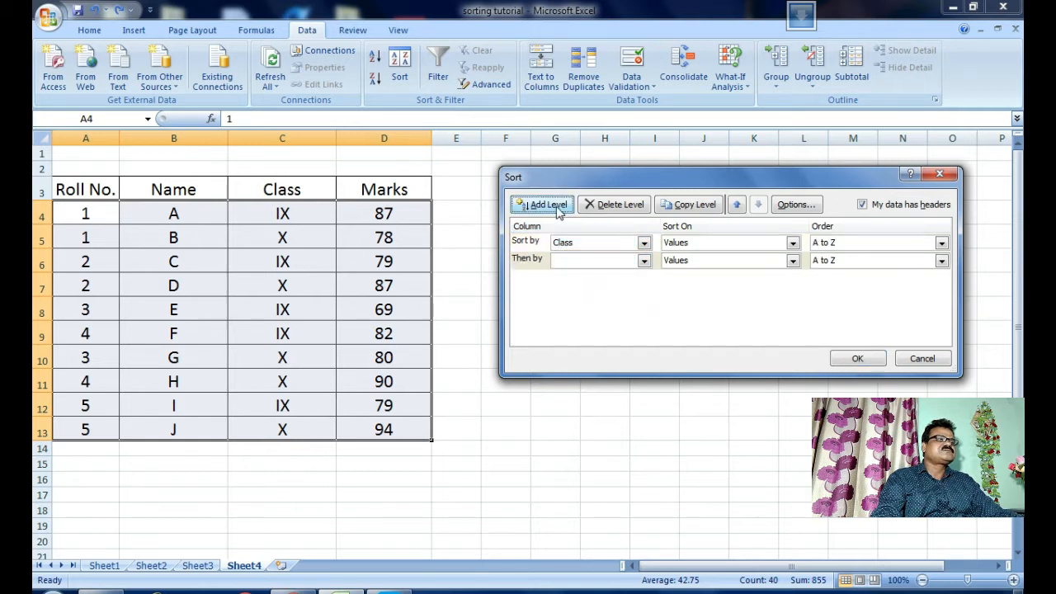
pyautogui.click(643, 260)
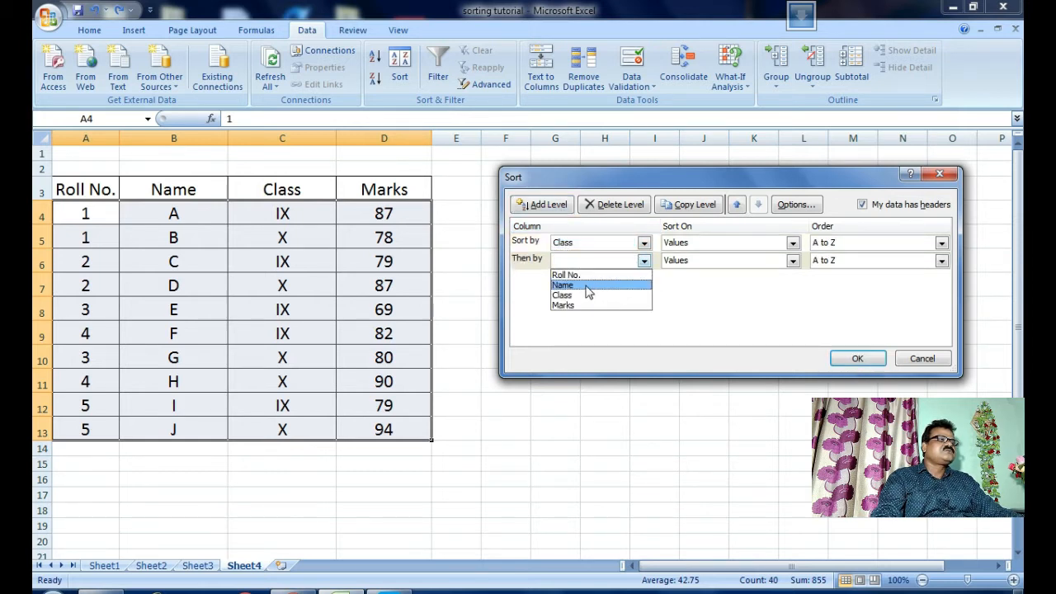
pyautogui.click(579, 305)
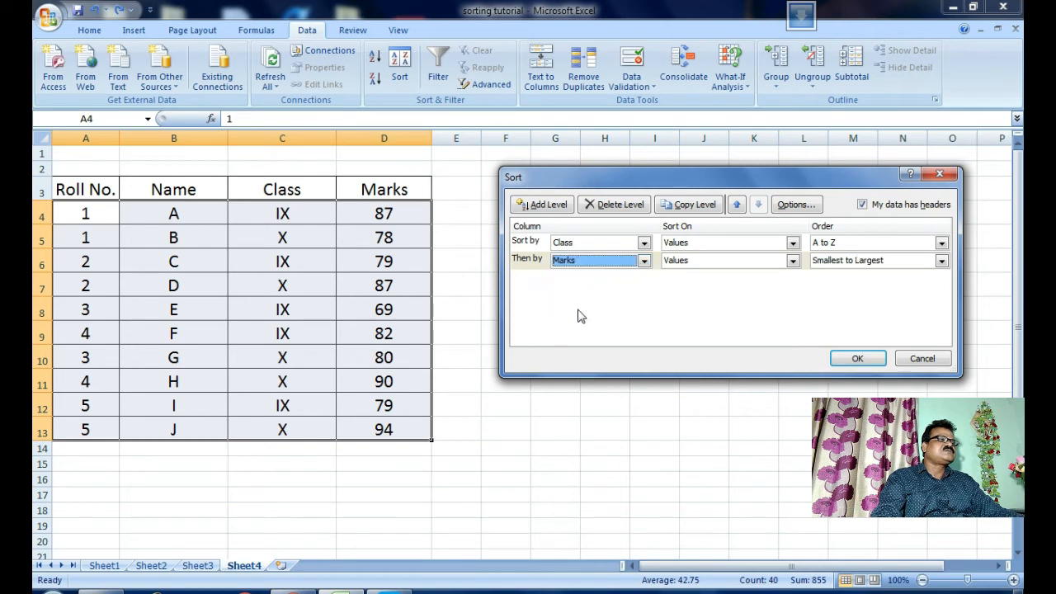
pyautogui.click(858, 261)
pyautogui.click(848, 286)
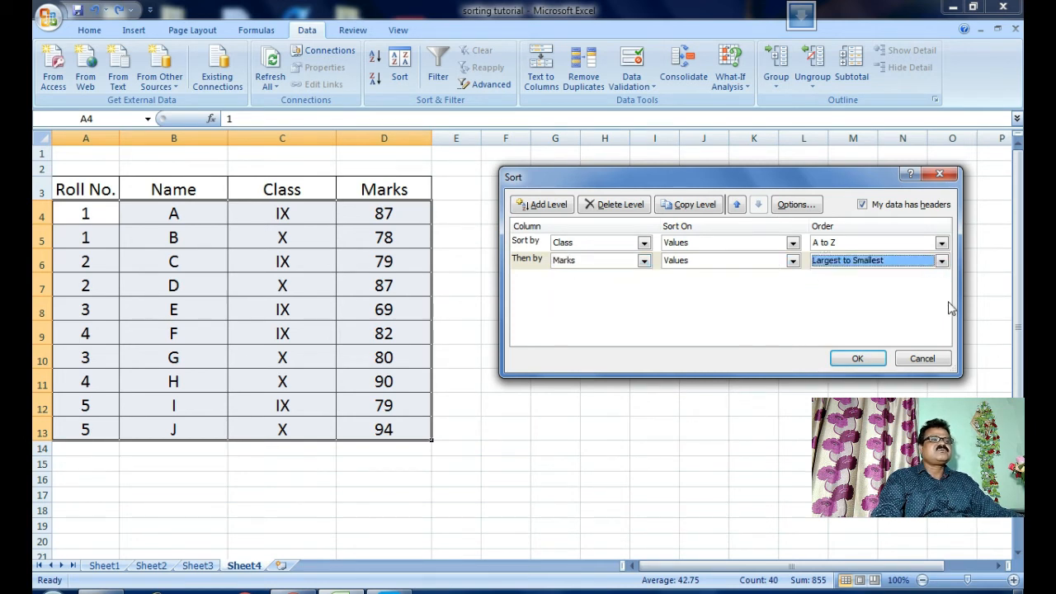
pyautogui.click(858, 358)
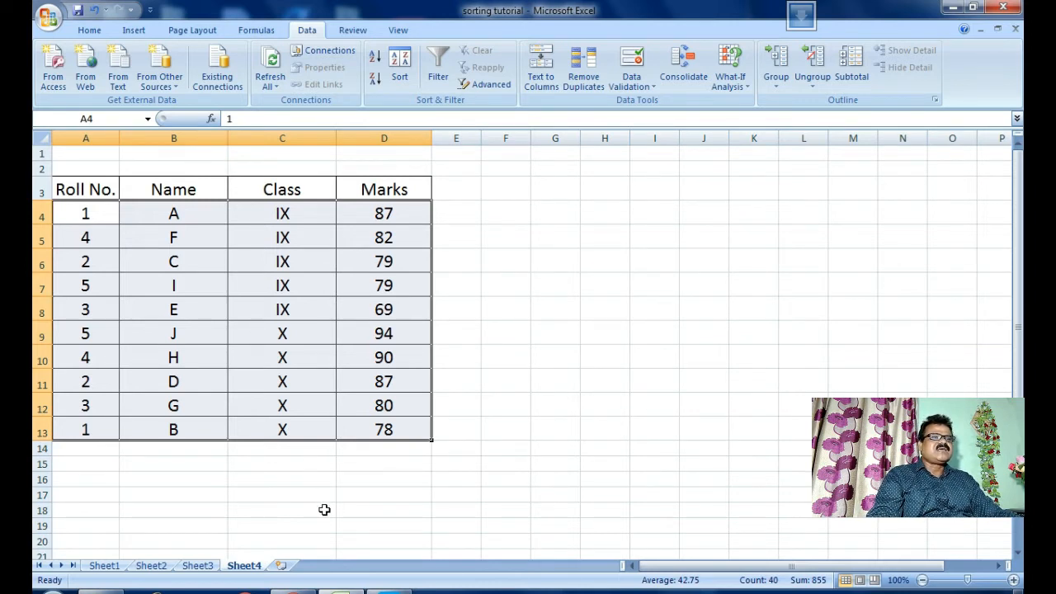
# Step: Examine the number of posts and the formulas for each category's share on Sheet3
pyautogui.click(208, 567)
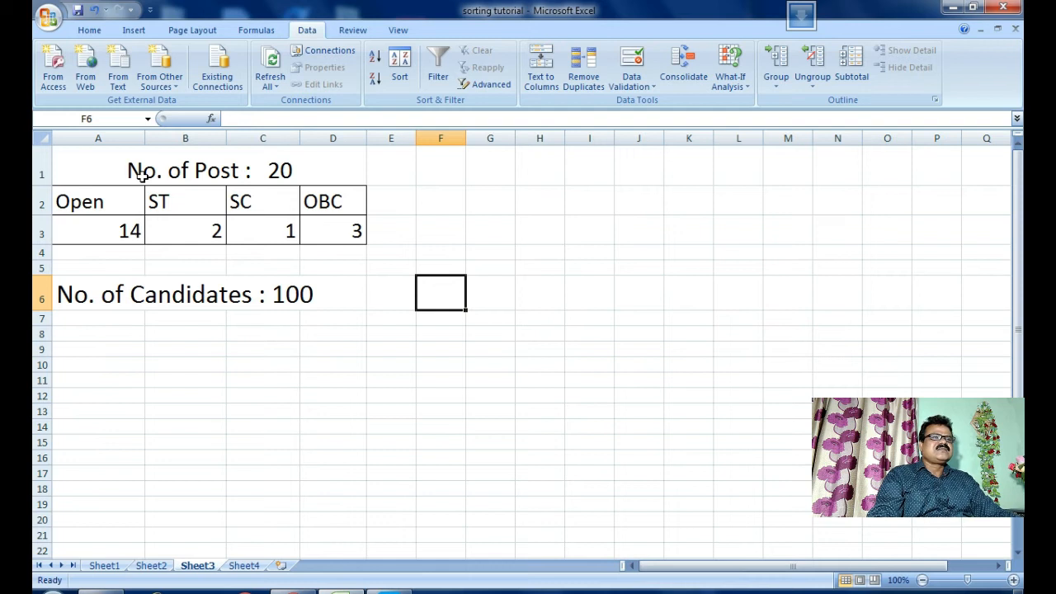
pyautogui.click(325, 170)
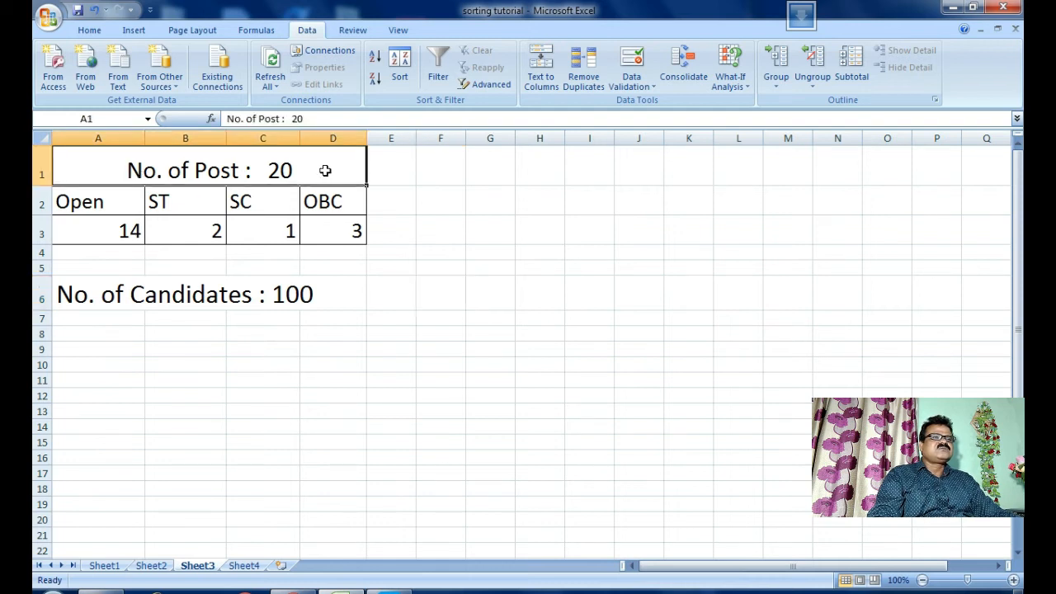
pyautogui.click(103, 232)
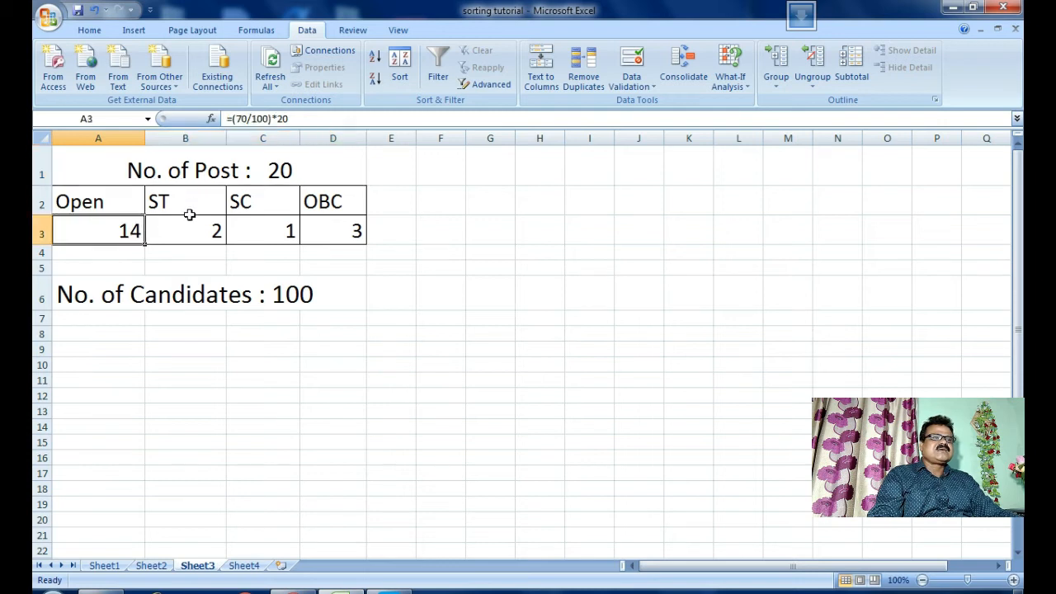
pyautogui.click(212, 229)
pyautogui.click(277, 205)
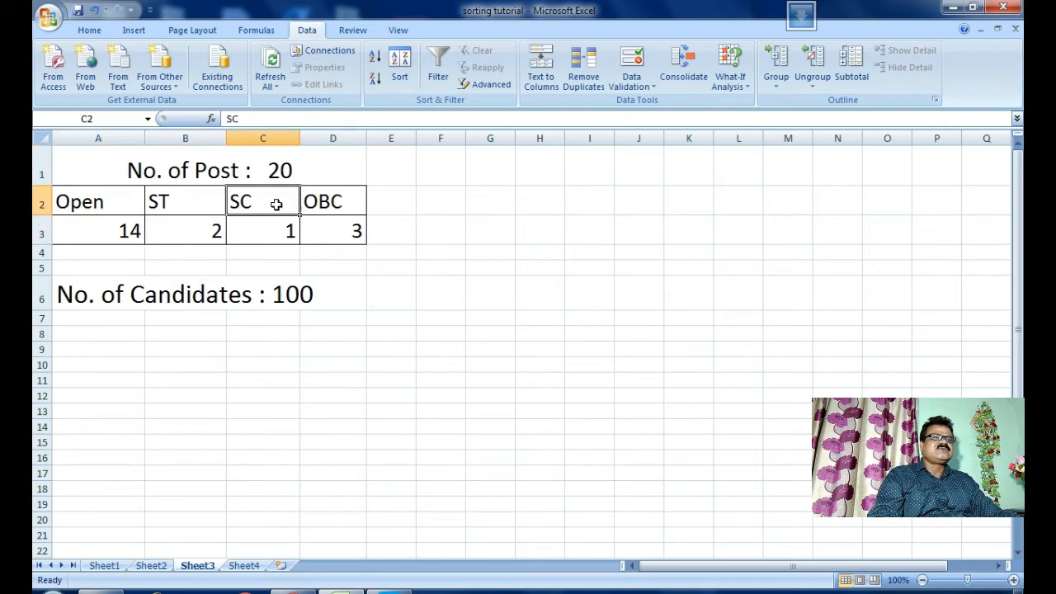
pyautogui.click(268, 229)
pyautogui.click(346, 235)
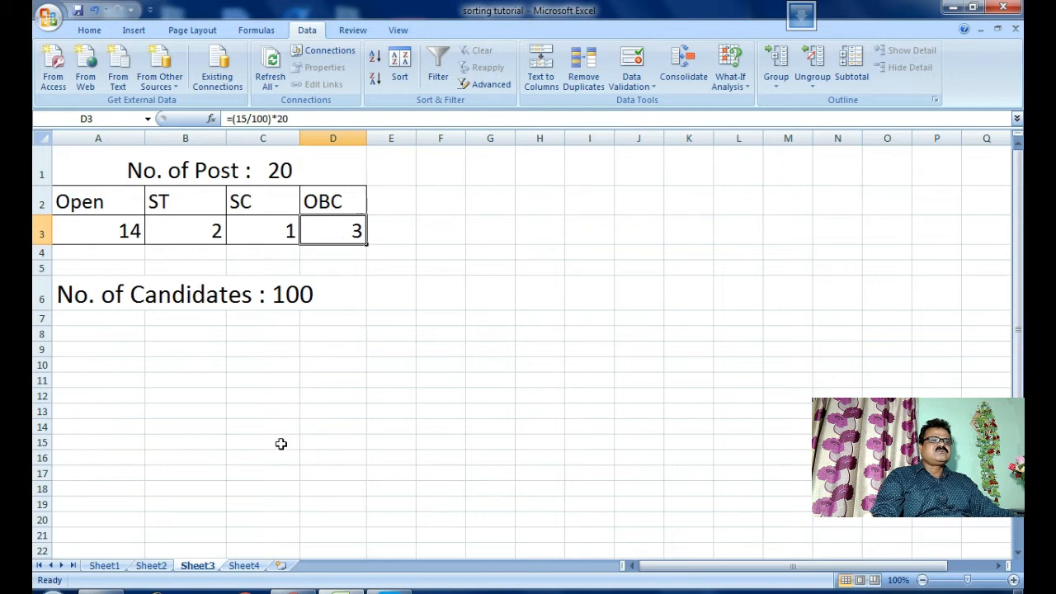
# Step: Look through the empty selected list on Sheet2 and the full candidate list on Sheet1
pyautogui.click(152, 566)
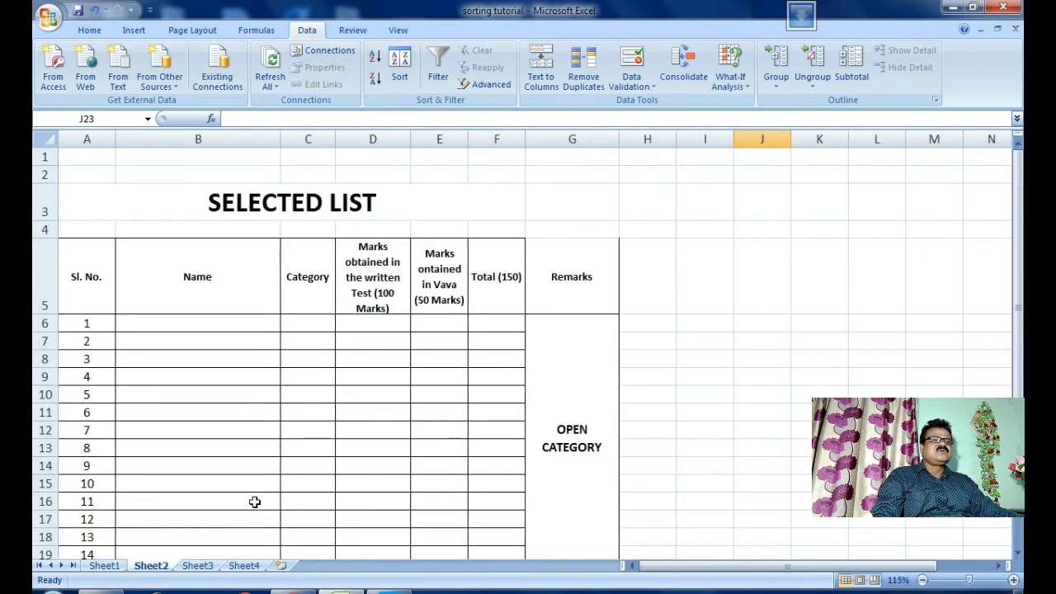
pyautogui.scroll(-2, 255, 503)
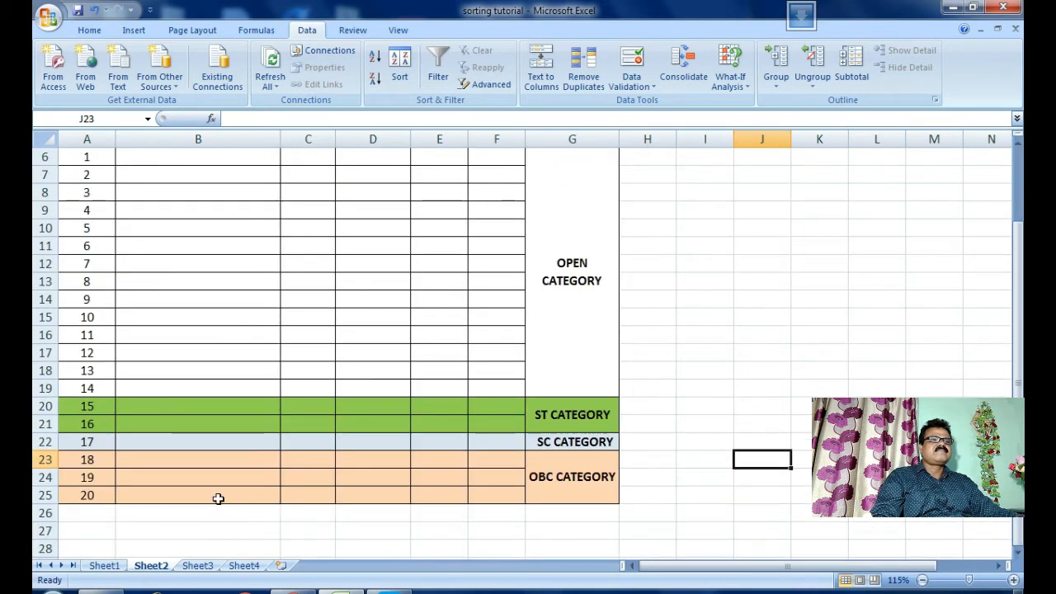
pyautogui.click(104, 566)
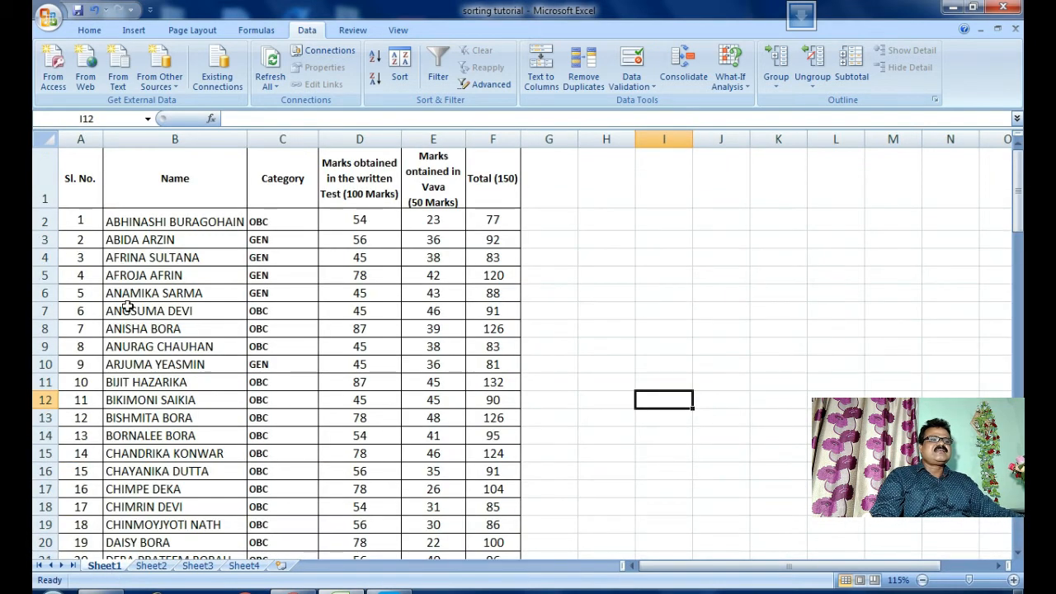
pyautogui.scroll(-18, 192, 305)
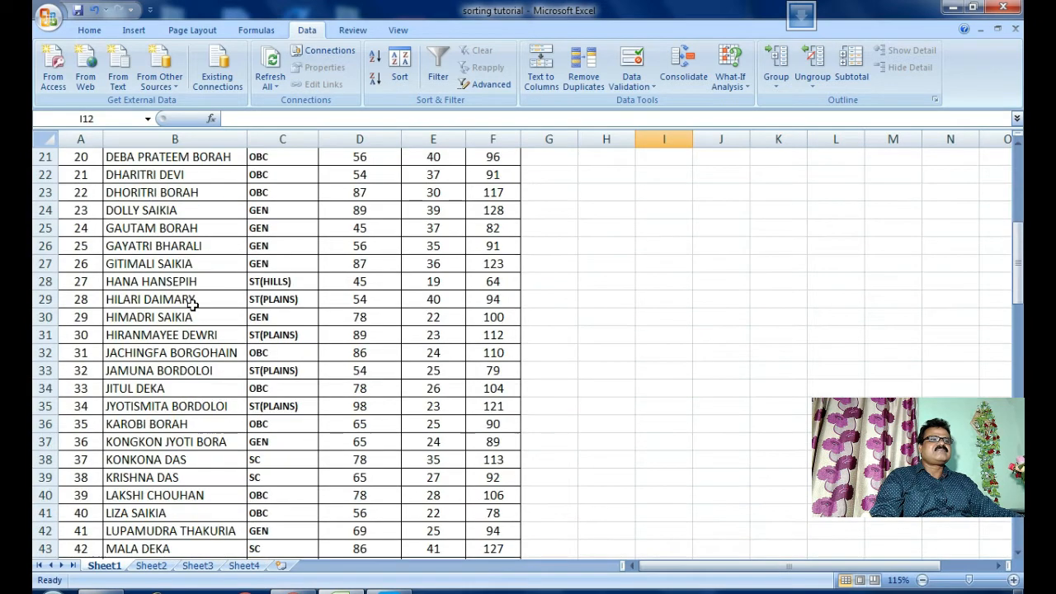
pyautogui.scroll(-13, 188, 325)
pyautogui.scroll(8, 181, 335)
pyautogui.scroll(20, 183, 336)
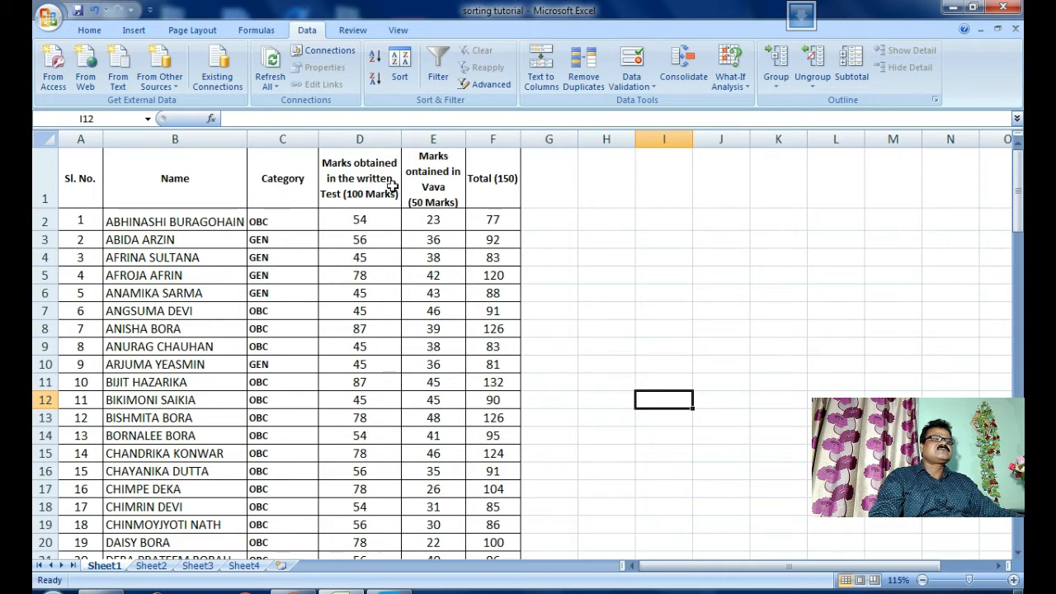
# Step: Correct the test name in the 50-mark column header (E1) of Sheet1 to "VIva"
pyautogui.click(434, 176)
pyautogui.doubleClick(438, 187)
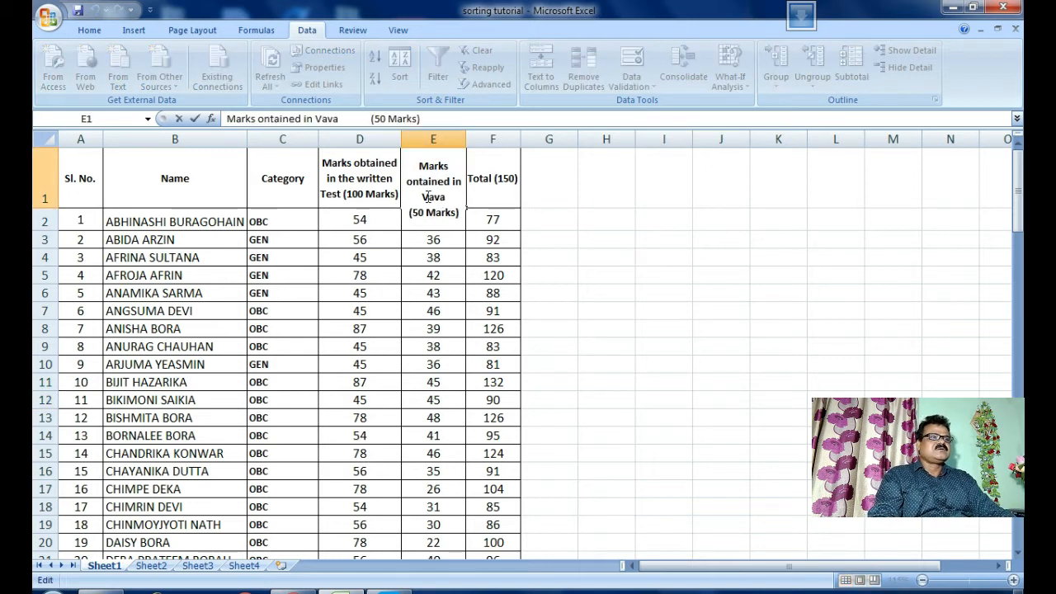
pyautogui.press('BackSpace')
pyautogui.write('I')
pyautogui.press('Return')
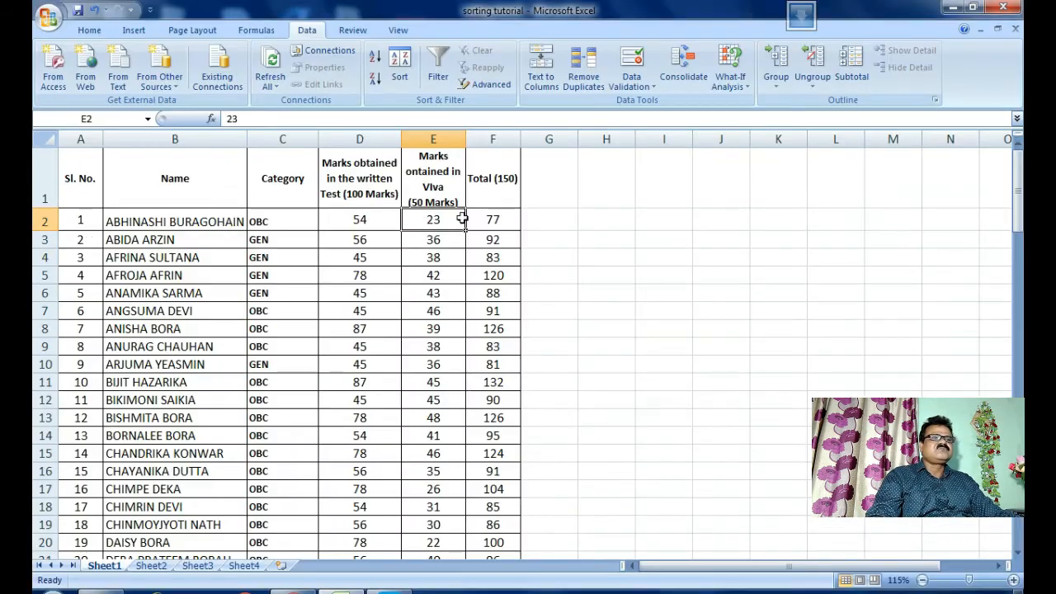
# Step: Sort the whole candidate table on Sheet1 by Total (150), on values, from largest to smallest
pyautogui.click(494, 175)
pyautogui.click(159, 183)
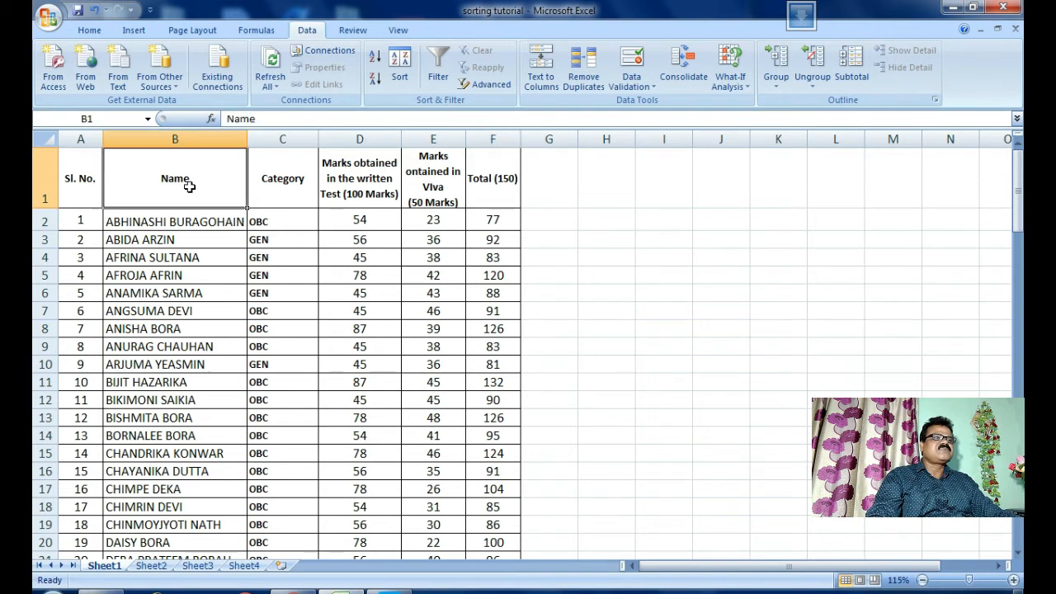
pyautogui.click(66, 176)
pyautogui.moveTo(76, 189); pyautogui.dragTo(492, 497)
pyautogui.scroll(20, 544, 446)
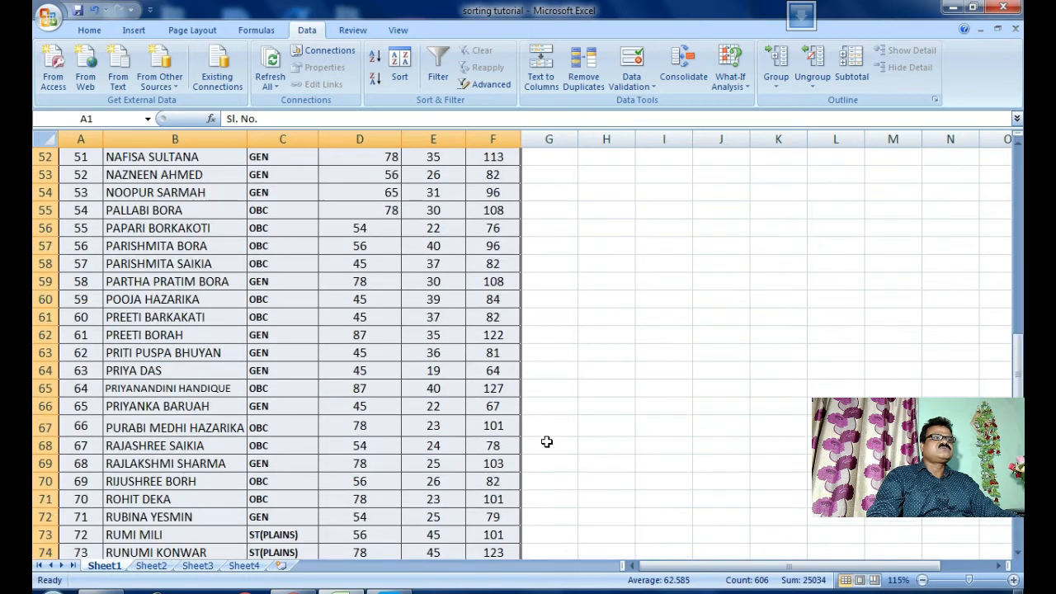
pyautogui.scroll(7, 546, 441)
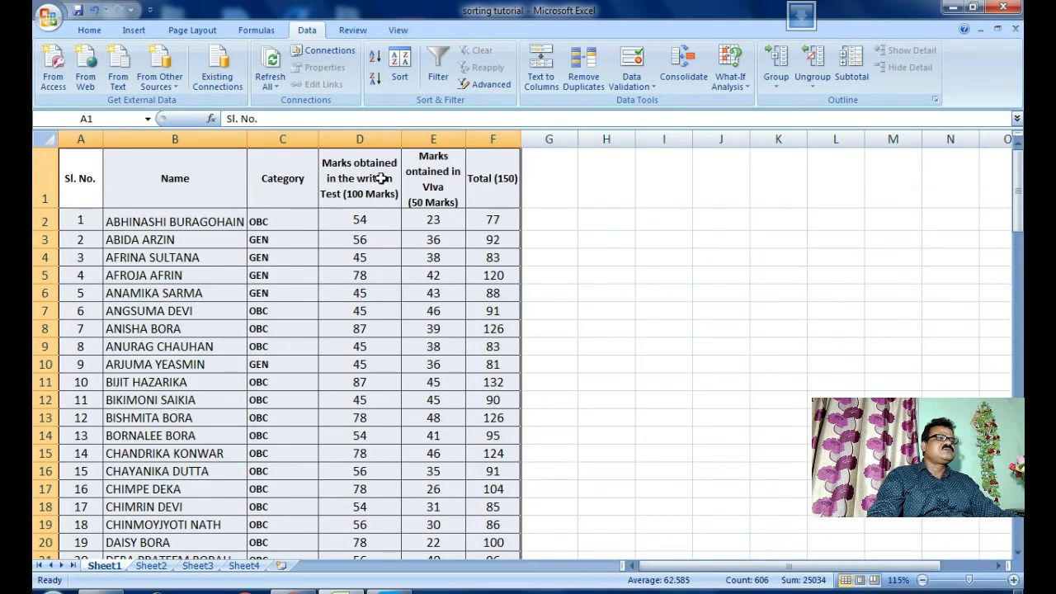
pyautogui.click(396, 82)
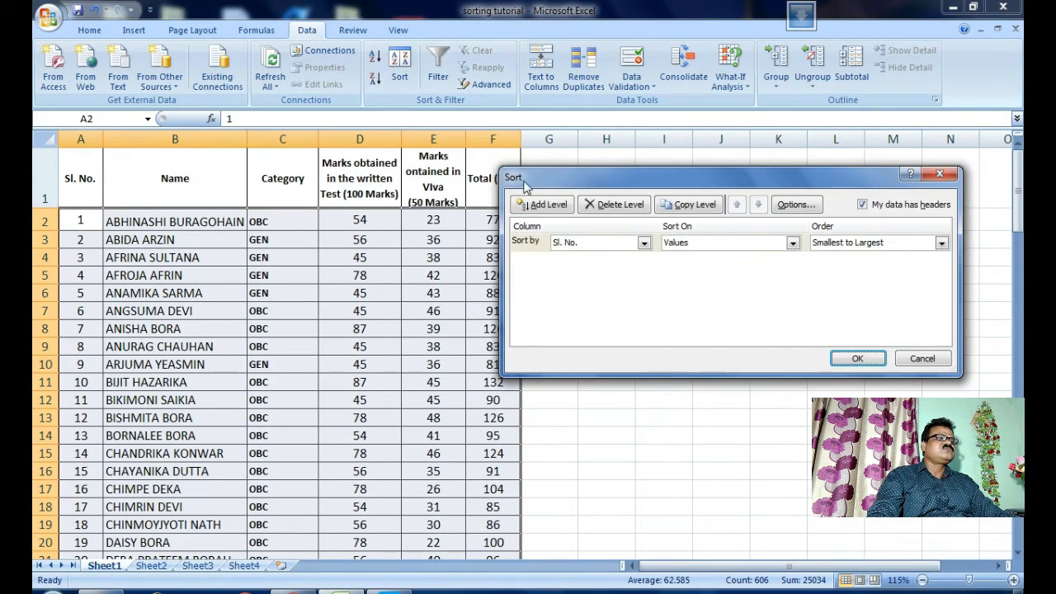
pyautogui.click(644, 243)
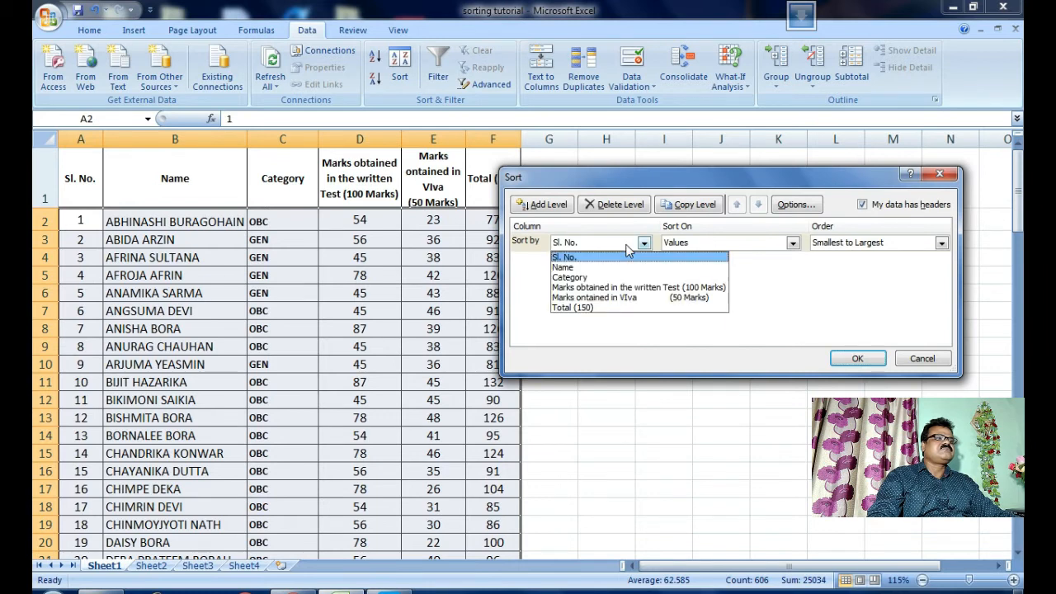
pyautogui.click(575, 308)
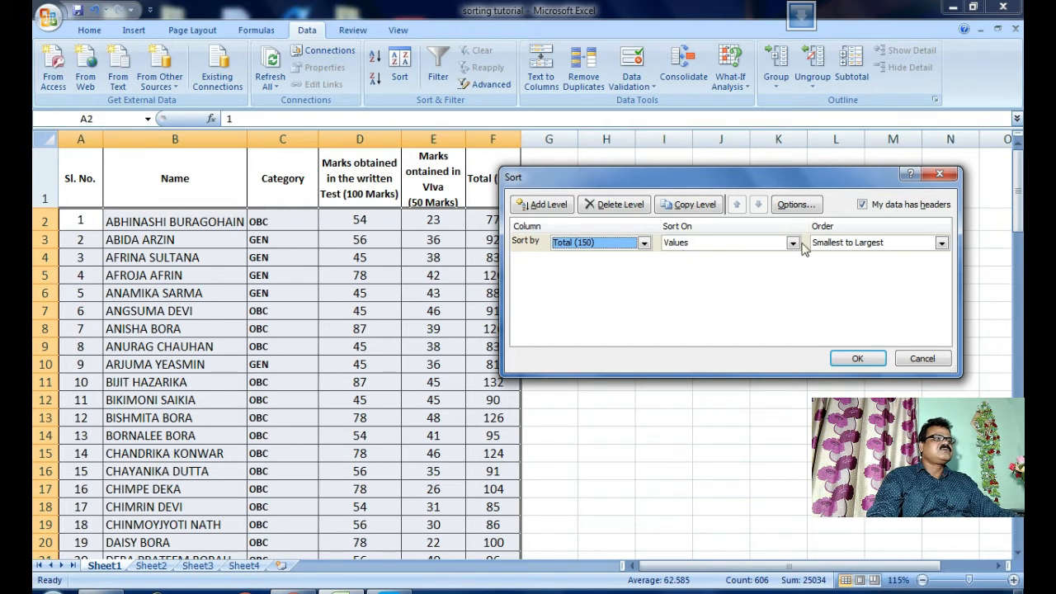
pyautogui.click(854, 242)
pyautogui.click(854, 268)
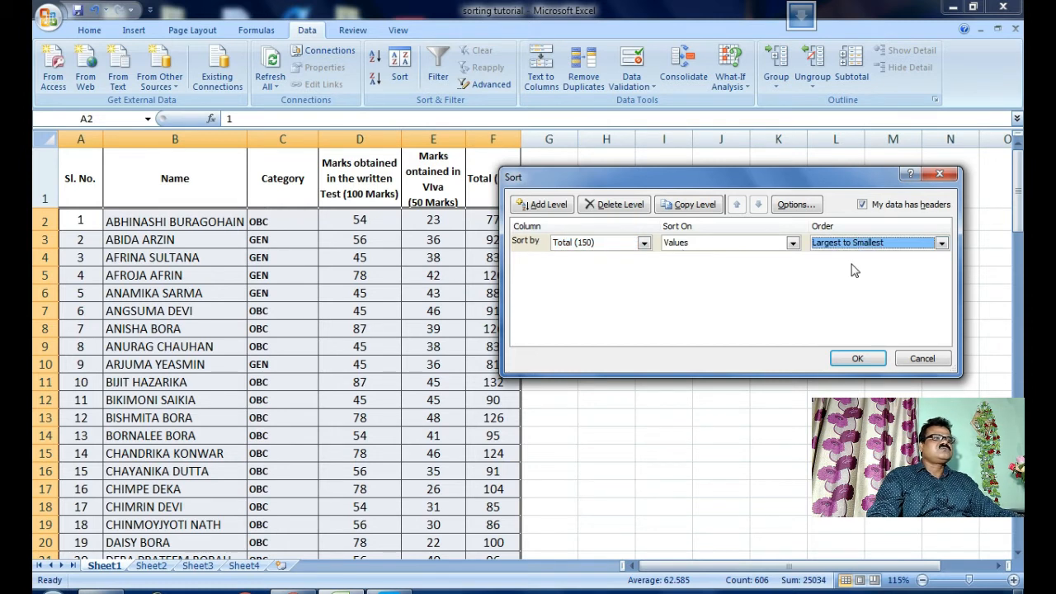
pyautogui.moveTo(791, 183); pyautogui.dragTo(850, 223)
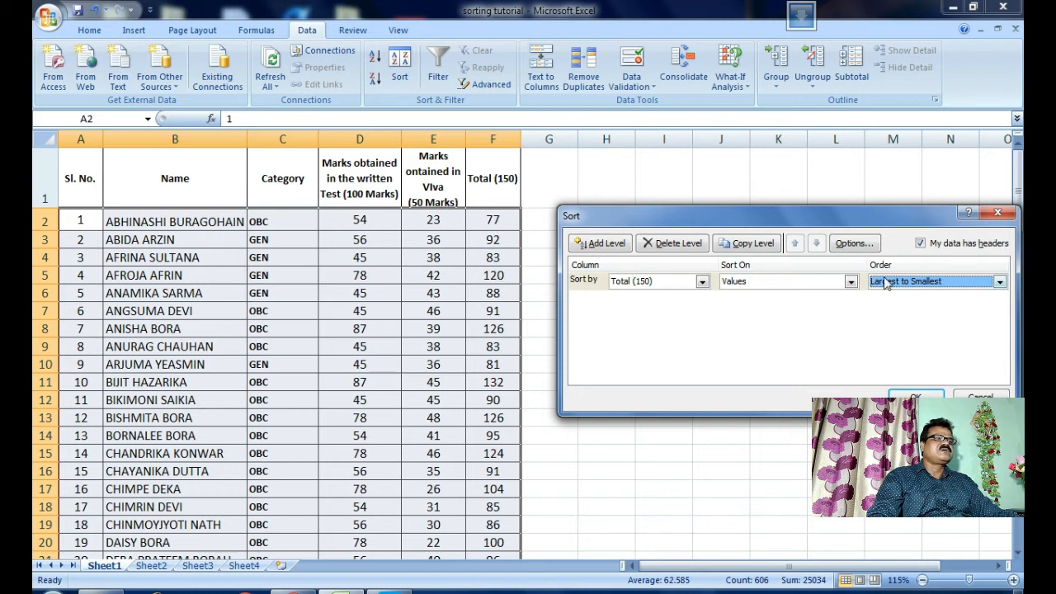
pyautogui.click(914, 394)
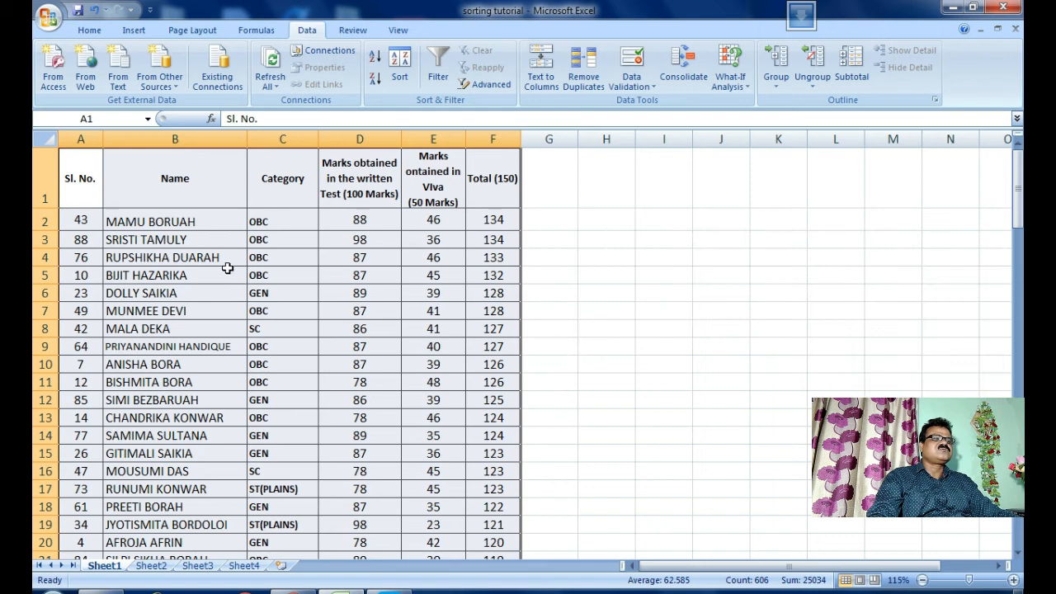
# Step: Look through the sorted candidate list and check the number of open-category posts on Sheet3
pyautogui.scroll(-20, 502, 435)
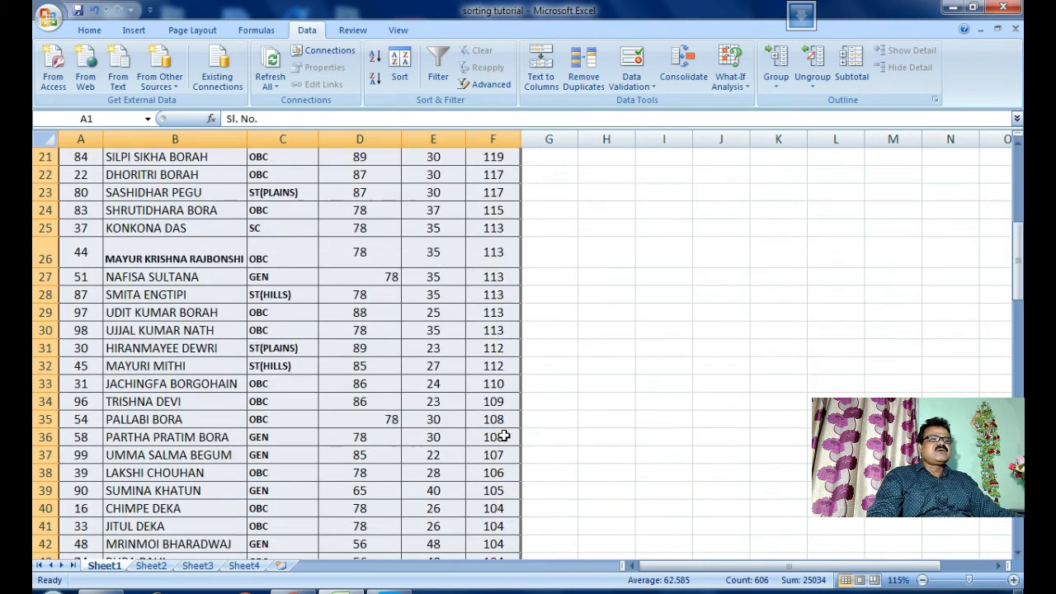
pyautogui.scroll(20, 507, 439)
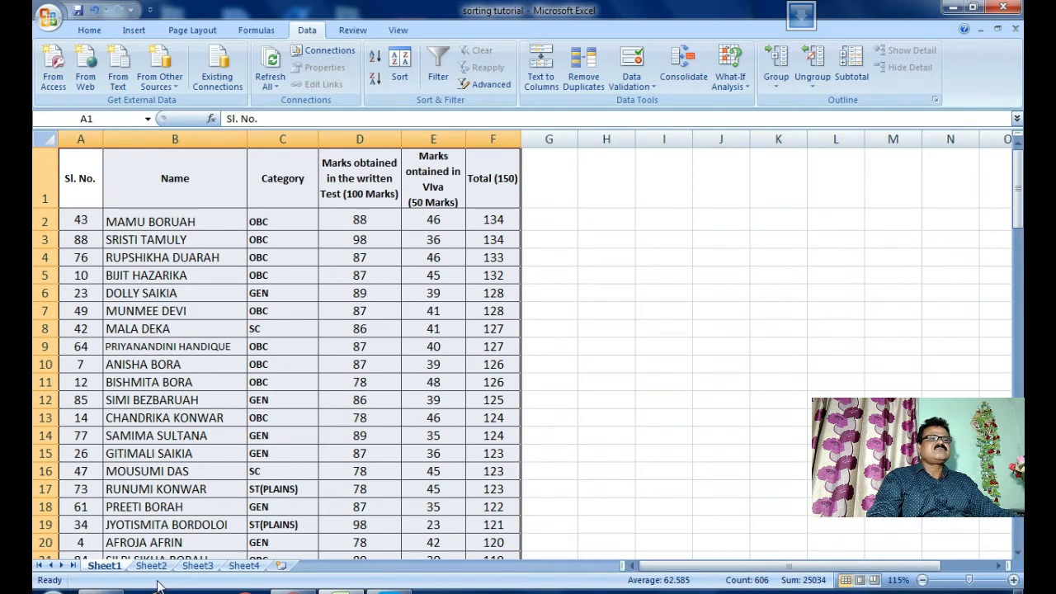
pyautogui.click(198, 568)
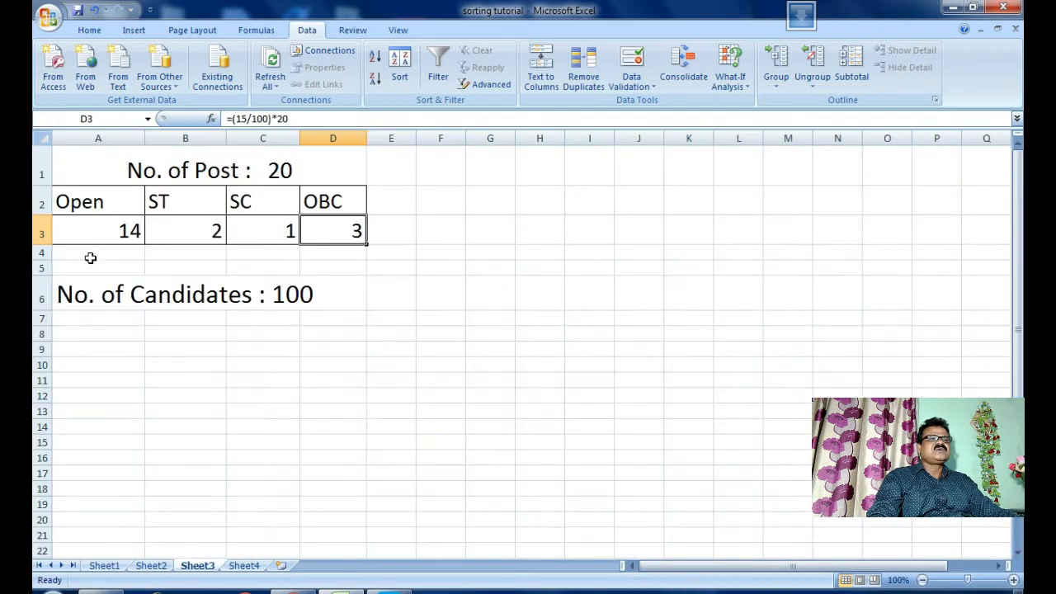
pyautogui.click(113, 235)
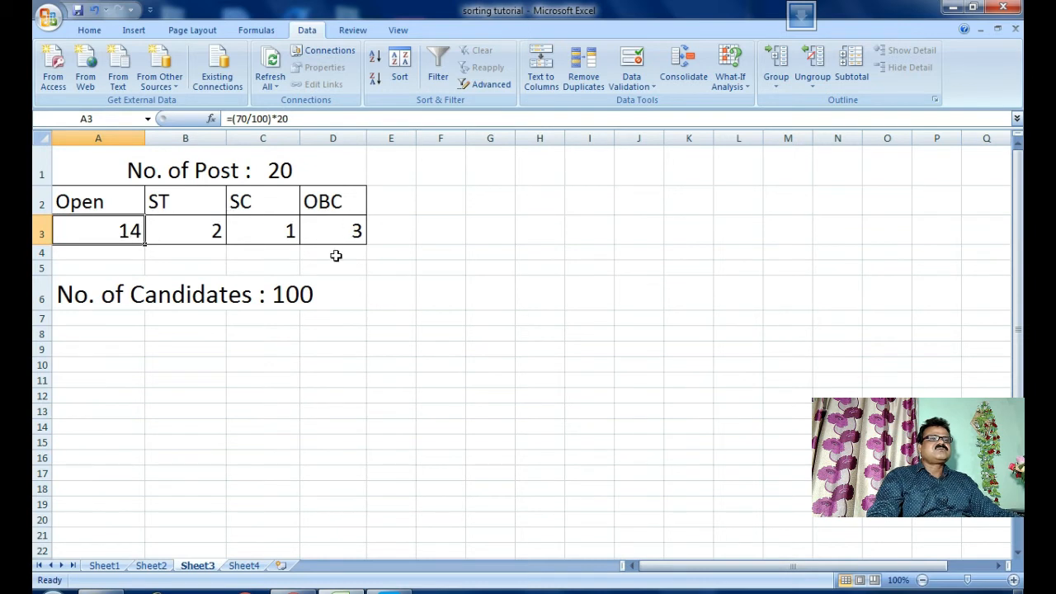
pyautogui.click(104, 566)
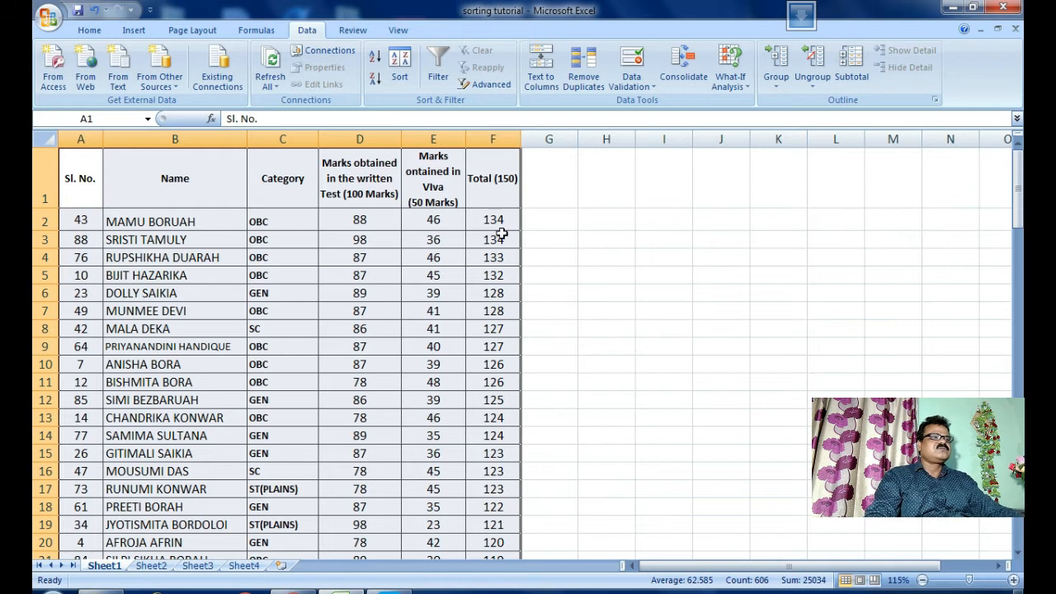
# Step: Number the sorted candidates in column G of Sheet1 by entering 1 and 2 in G2:G3 and filling the series down to 41
pyautogui.click(544, 217)
pyautogui.write('1')
pyautogui.press('Return')
pyautogui.write('2')
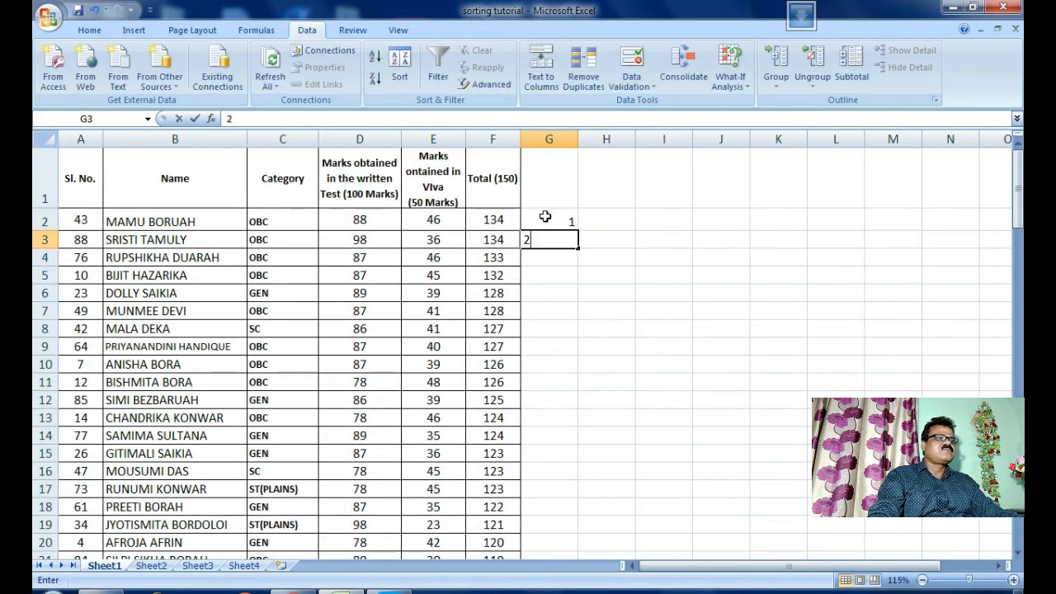
pyautogui.press('Return')
pyautogui.click(535, 221)
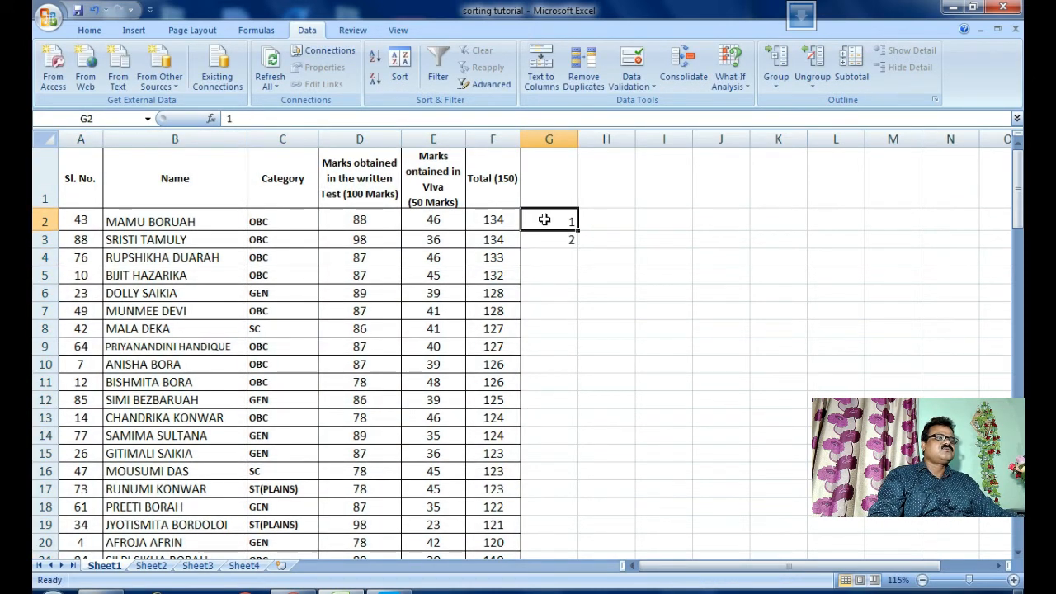
pyautogui.click(561, 239)
pyautogui.click(557, 228)
pyautogui.moveTo(557, 229)
pyautogui.mouseDown()
pyautogui.moveTo(580, 266)
pyautogui.moveTo(579, 467)
pyautogui.moveTo(592, 561)
pyautogui.mouseUp()
pyautogui.scroll(7, 596, 441)
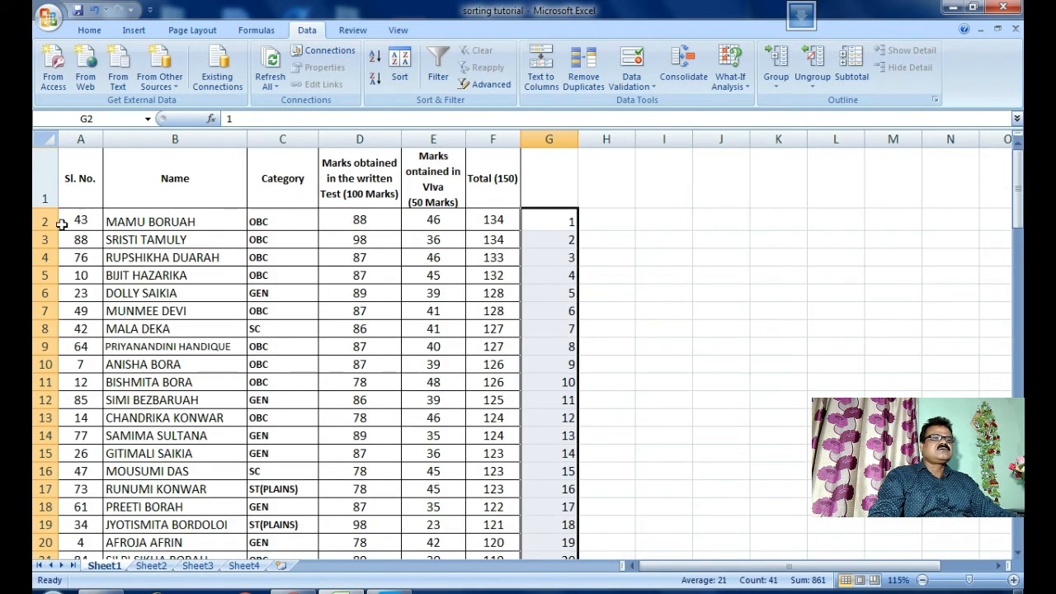
# Step: Move the top 14 candidates (A2:F15) from Sheet1 into the open-category rows of the selected list on Sheet2, starting at A6
pyautogui.click(77, 188)
pyautogui.click(88, 231)
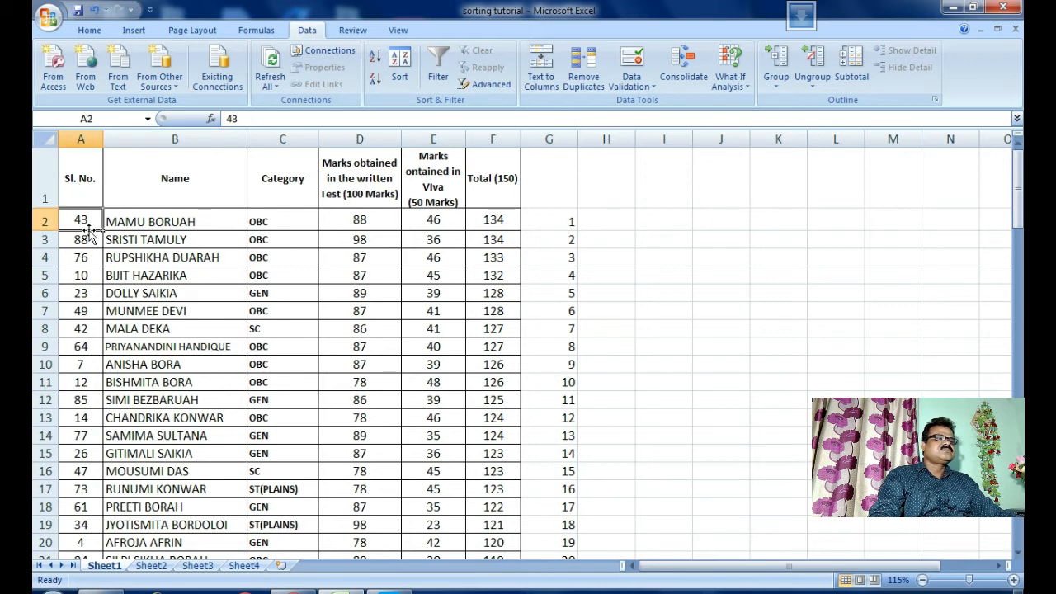
pyautogui.moveTo(80, 220); pyautogui.dragTo(493, 458)
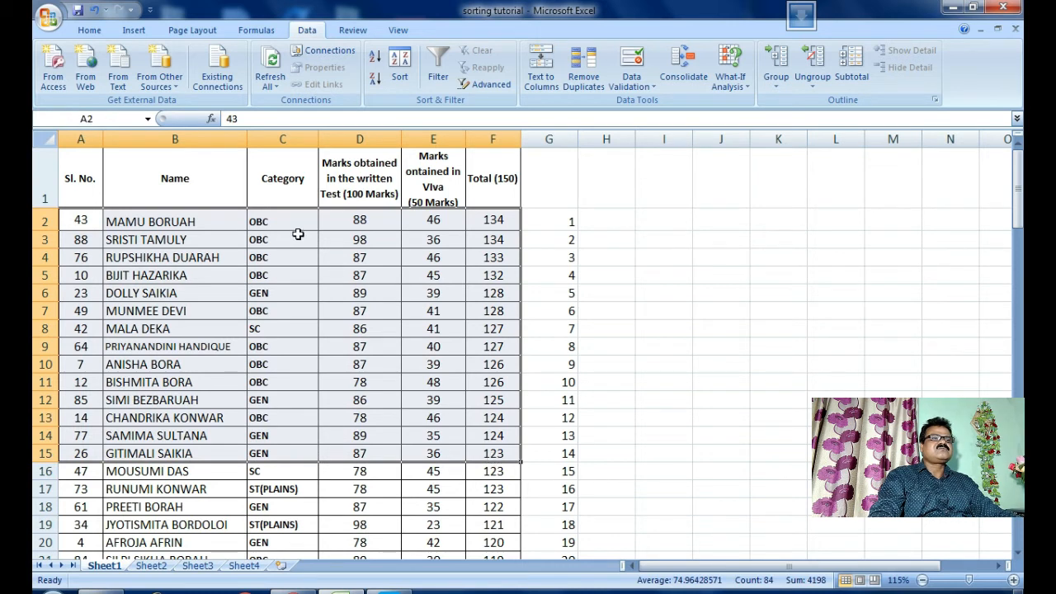
pyautogui.rightClick(305, 215)
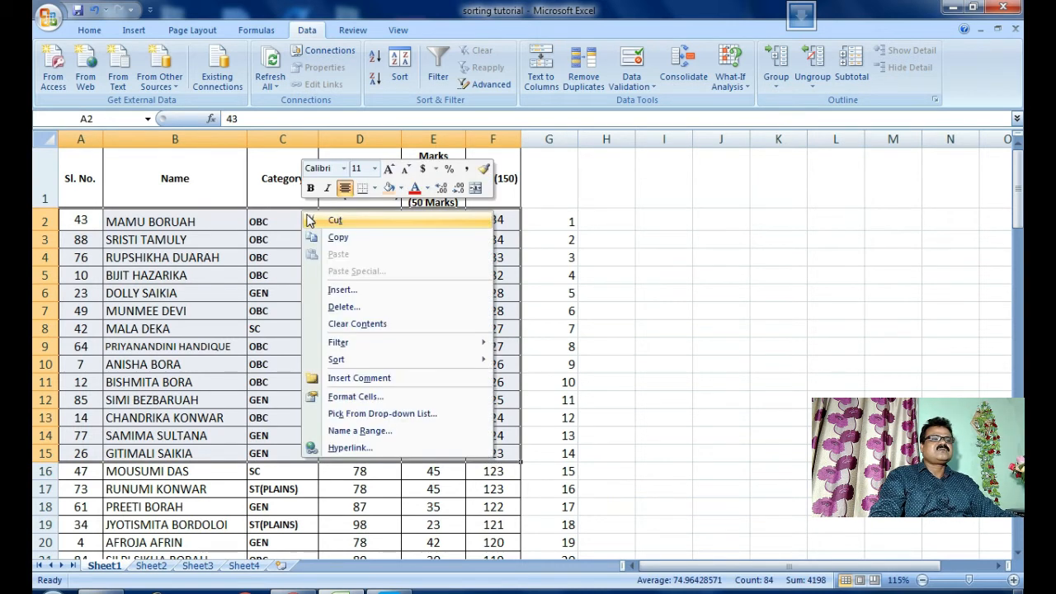
pyautogui.click(330, 236)
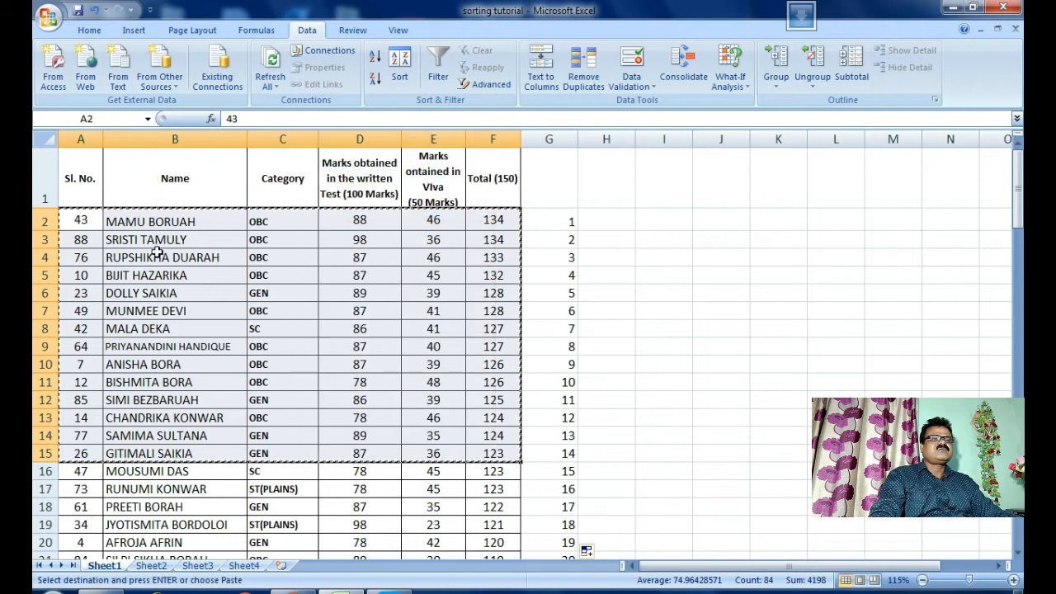
pyautogui.click(163, 566)
pyautogui.scroll(2, 190, 339)
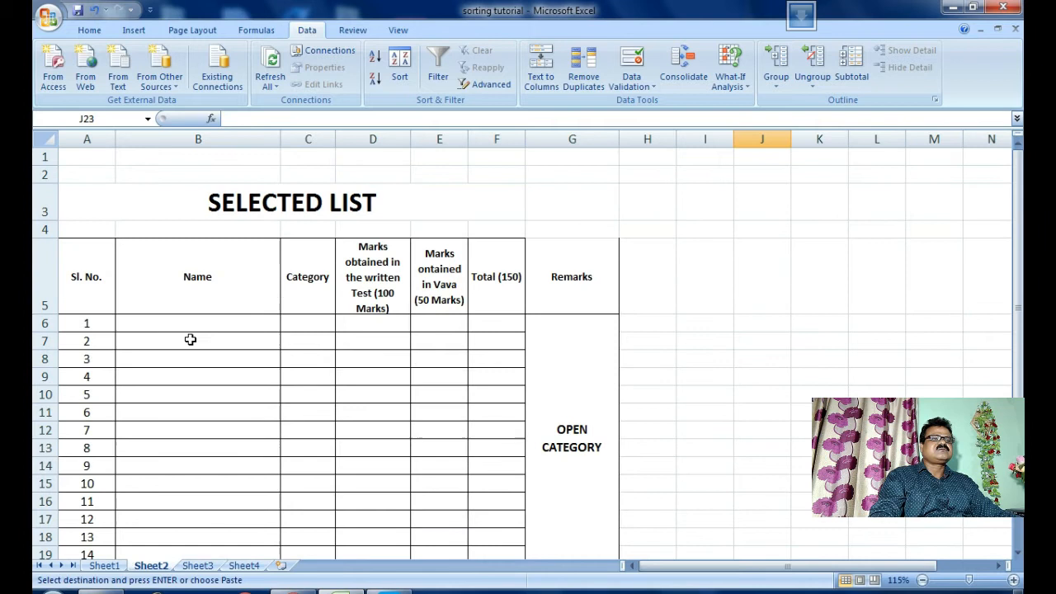
pyautogui.click(91, 324)
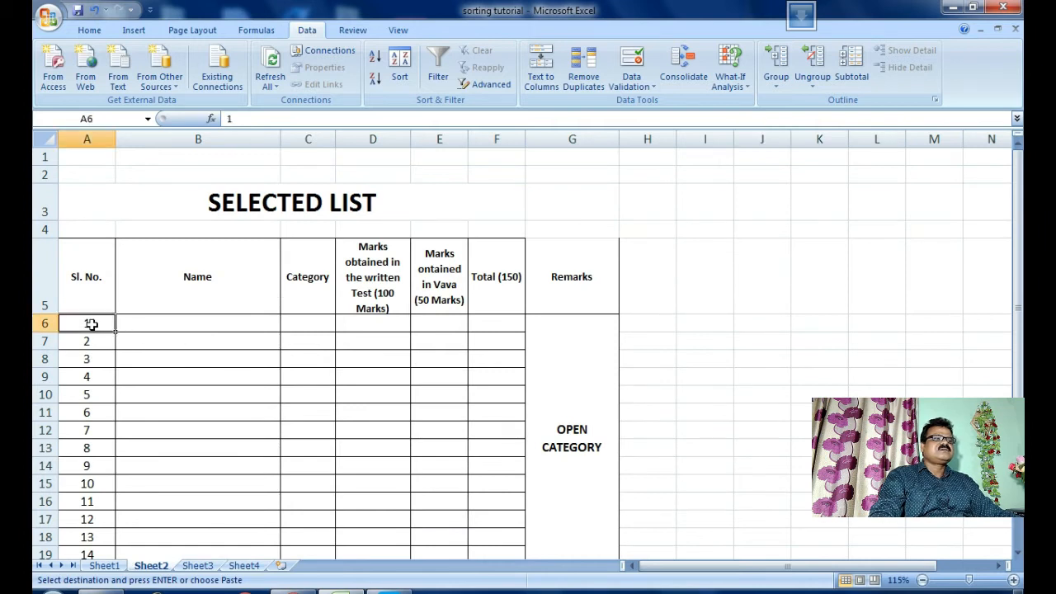
pyautogui.rightClick(90, 325)
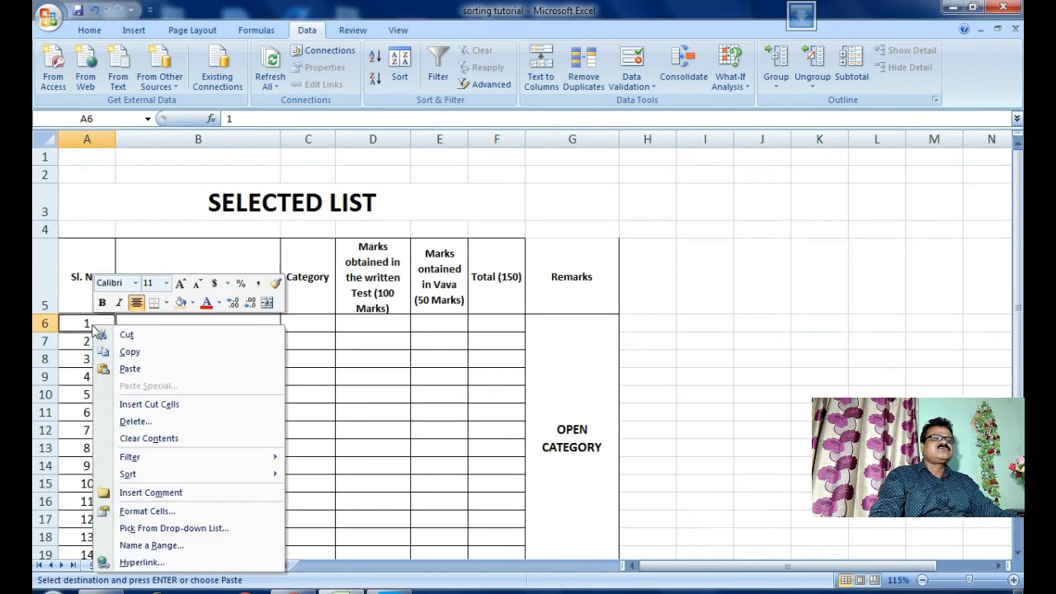
pyautogui.click(135, 368)
pyautogui.scroll(-3, 134, 372)
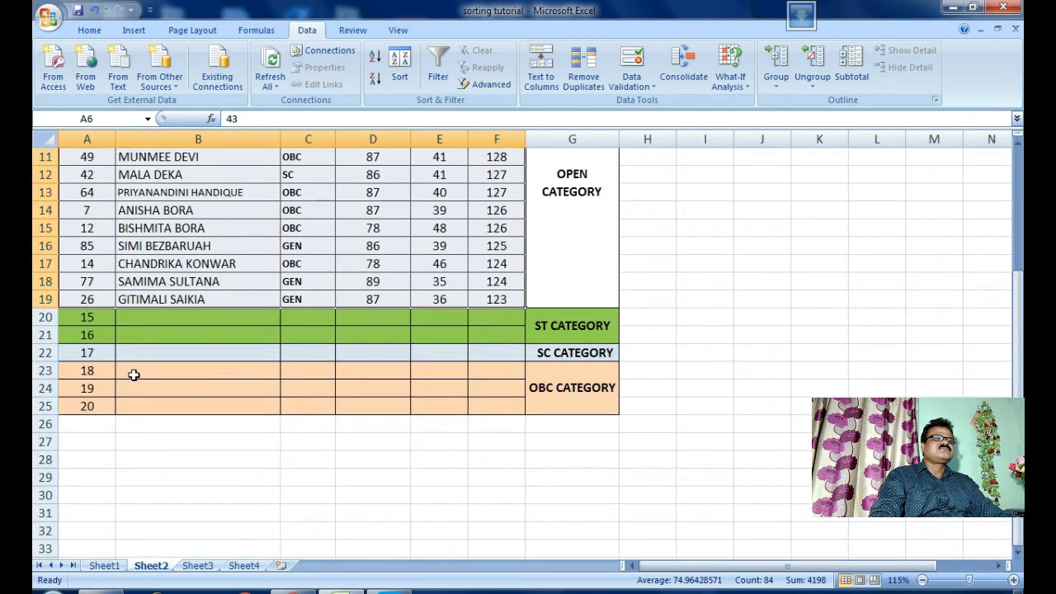
# Step: Examine the filled open-category rows and empty reserved-category rows on Sheet2 against the candidates remaining on Sheet1
pyautogui.click(448, 313)
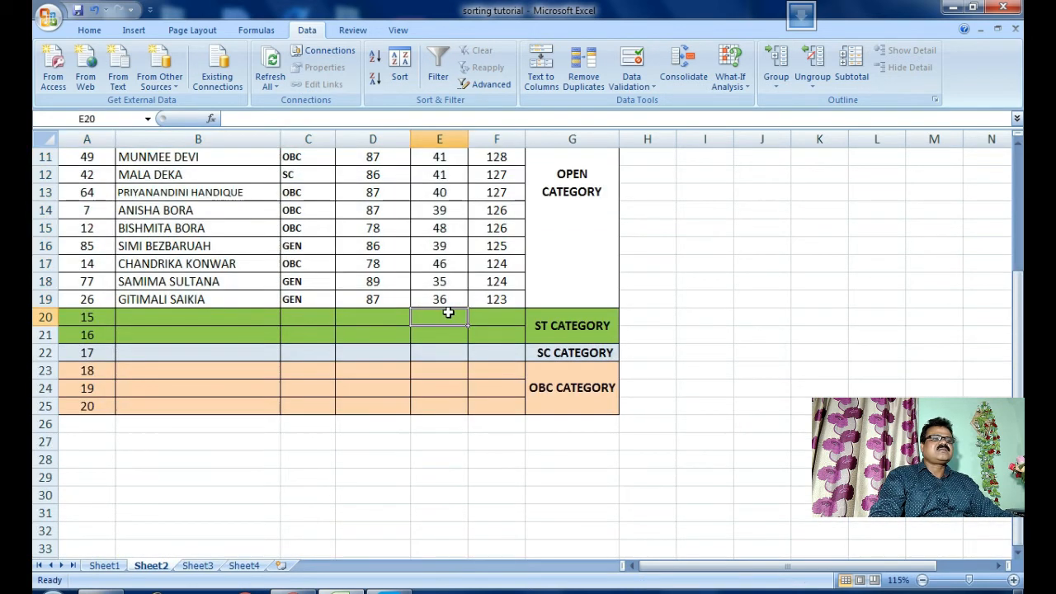
pyautogui.click(549, 299)
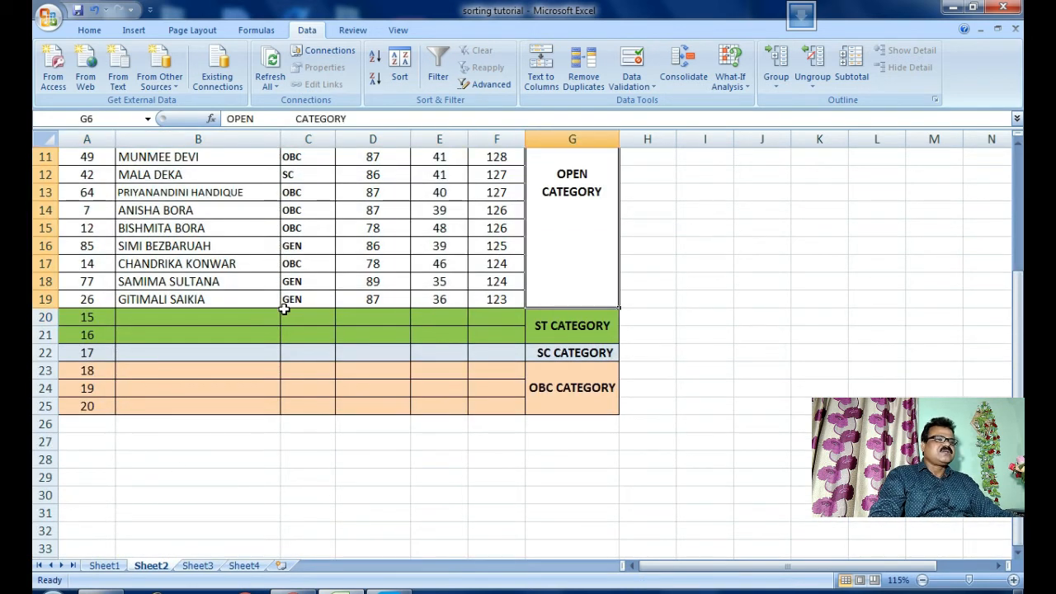
pyautogui.click(104, 565)
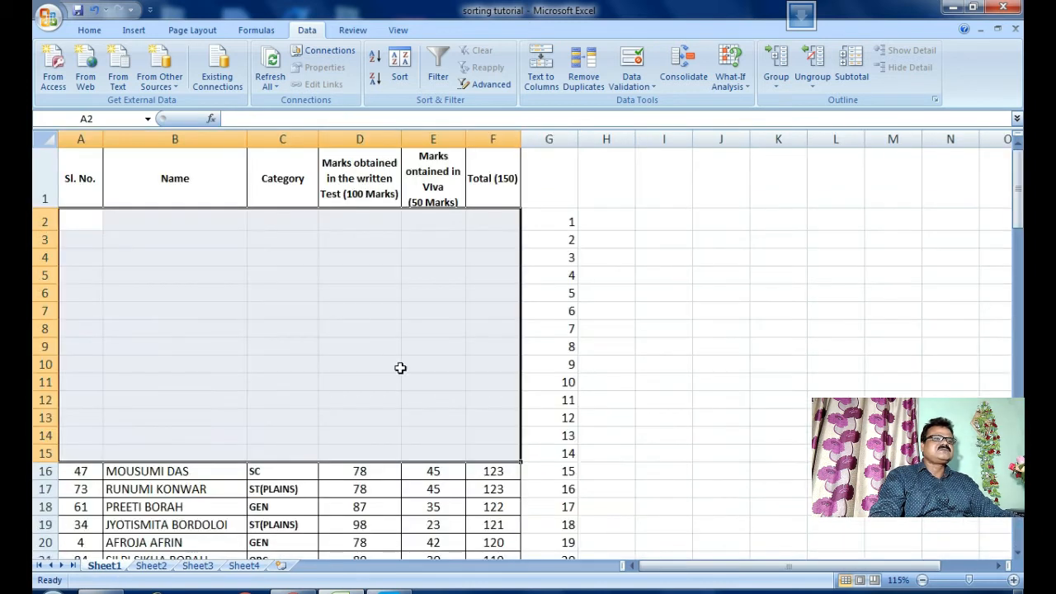
pyautogui.scroll(-20, 596, 332)
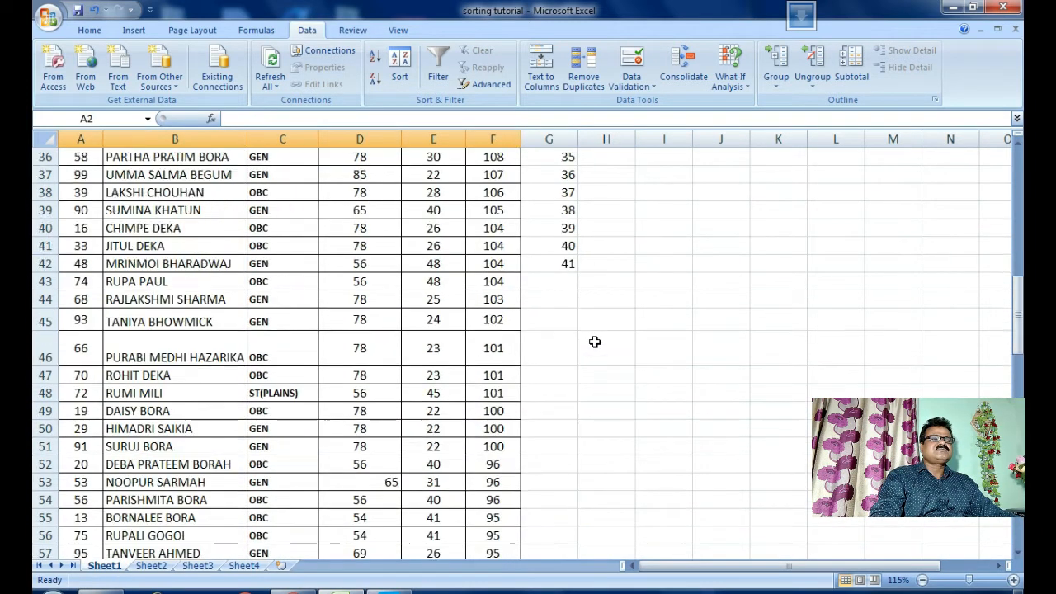
pyautogui.scroll(-5, 592, 350)
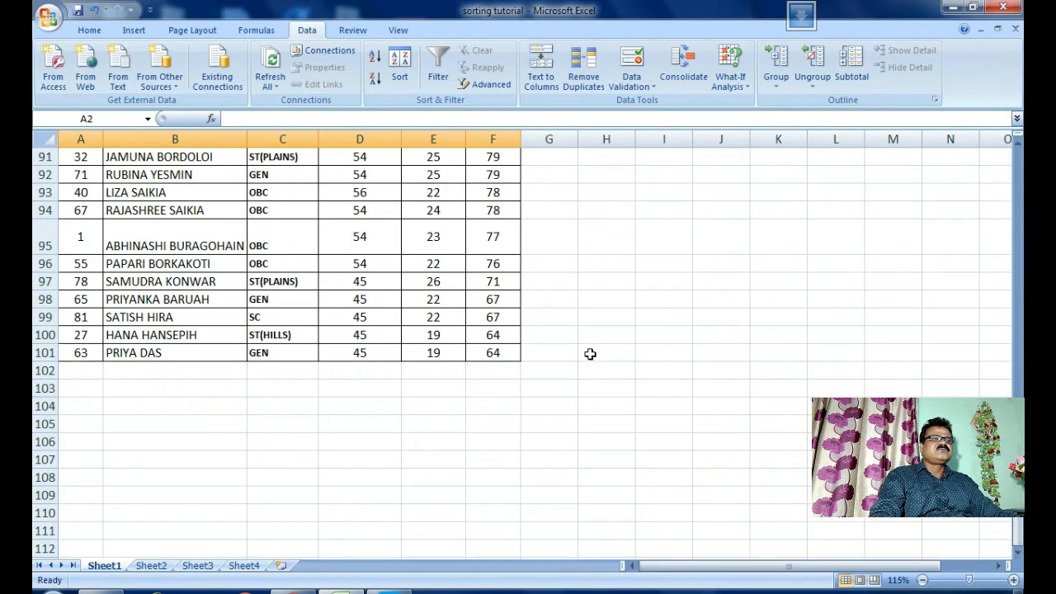
pyautogui.click(151, 565)
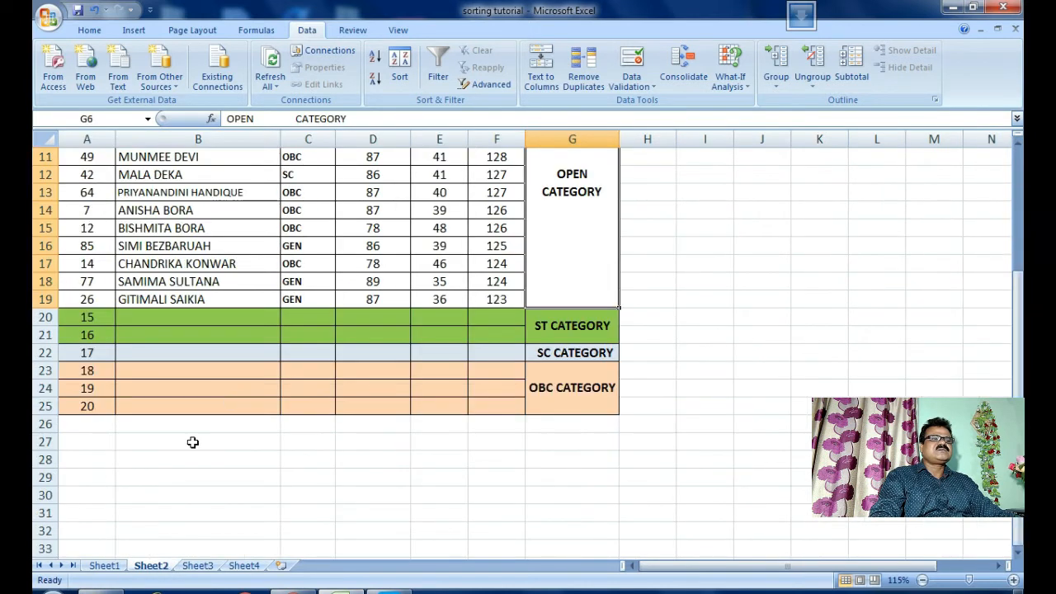
pyautogui.scroll(4, 194, 440)
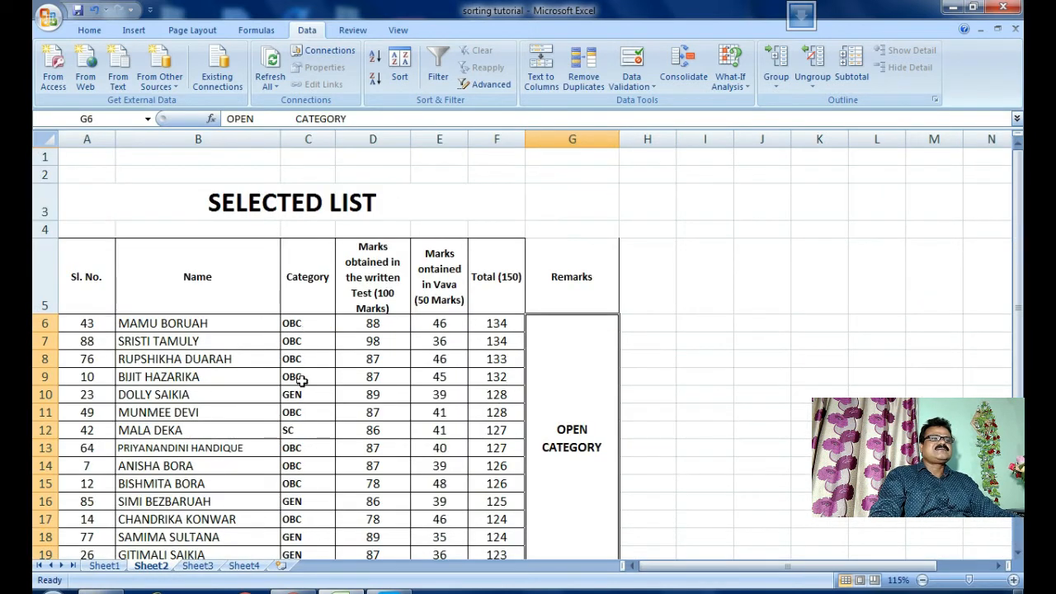
pyautogui.scroll(-3, 288, 446)
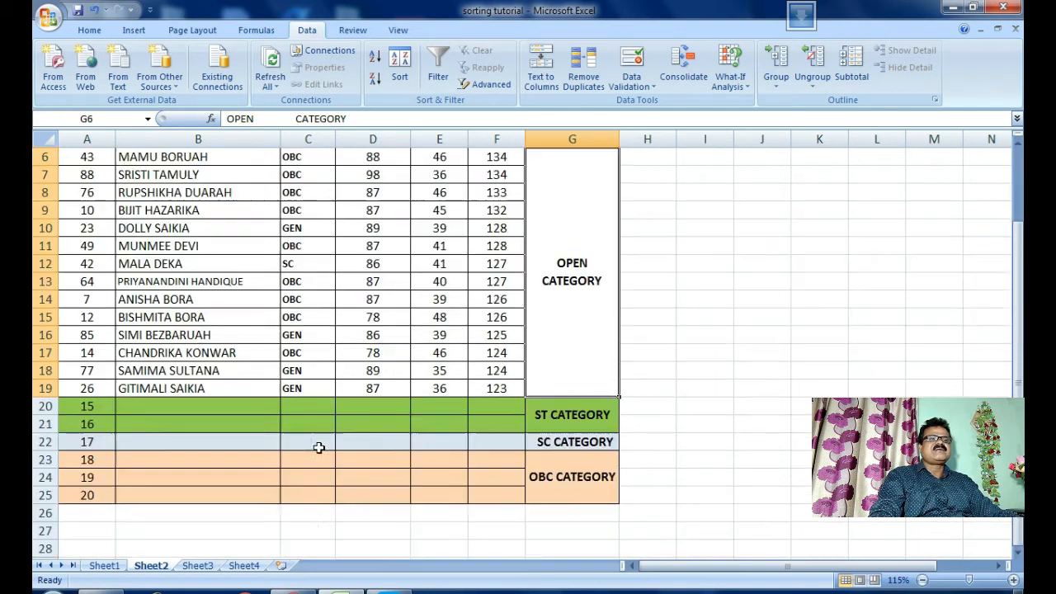
pyautogui.scroll(2, 294, 288)
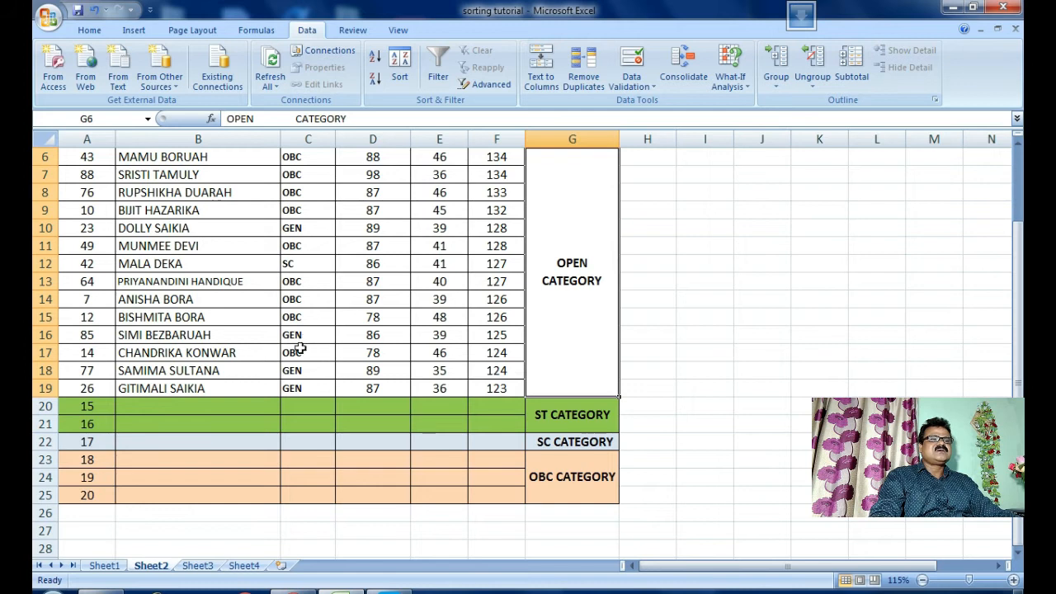
pyautogui.click(110, 569)
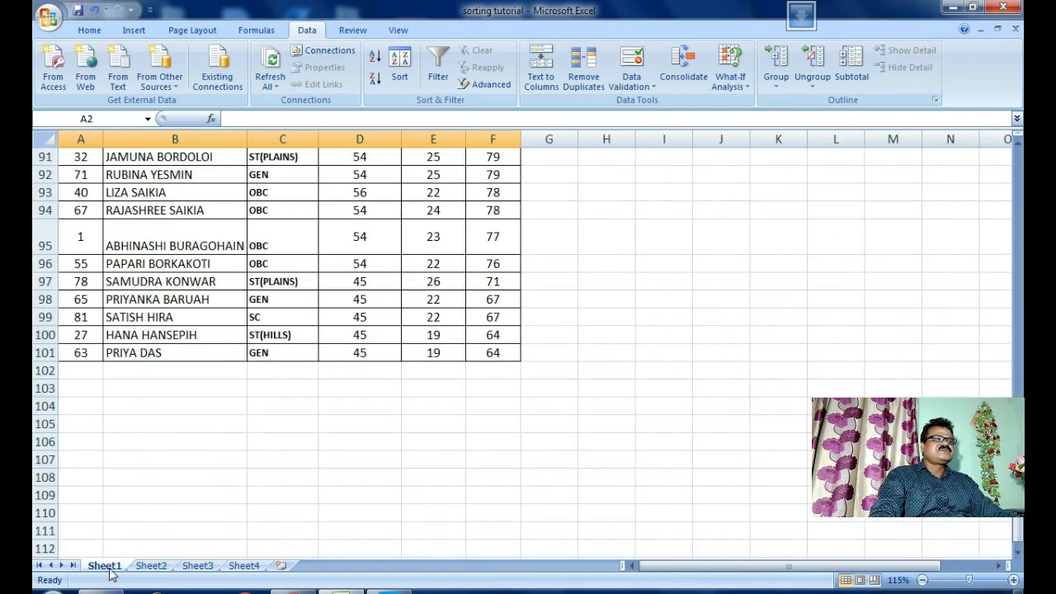
pyautogui.scroll(20, 136, 505)
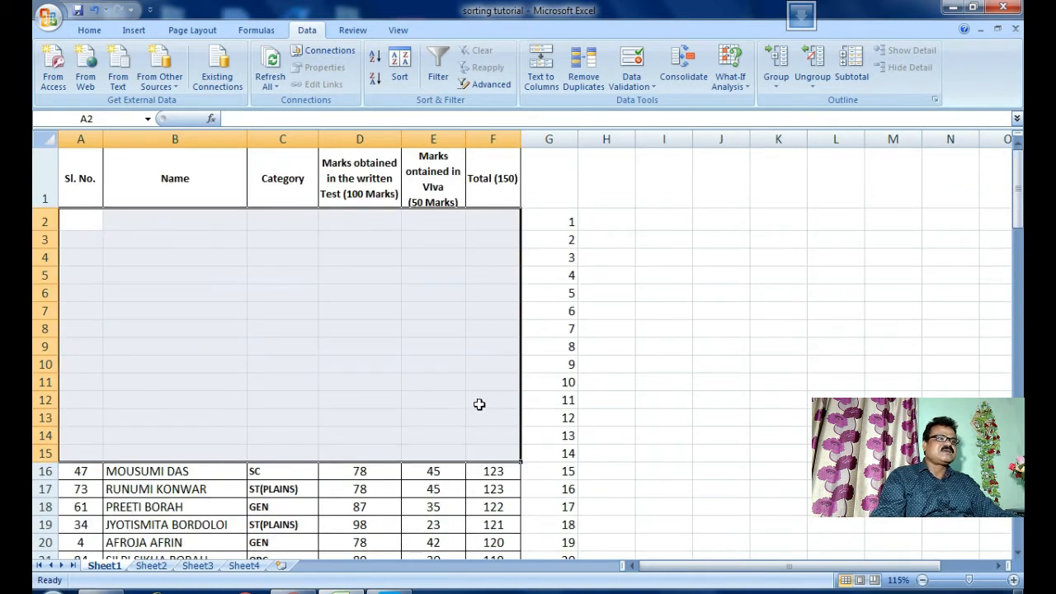
pyautogui.click(708, 364)
pyautogui.click(561, 221)
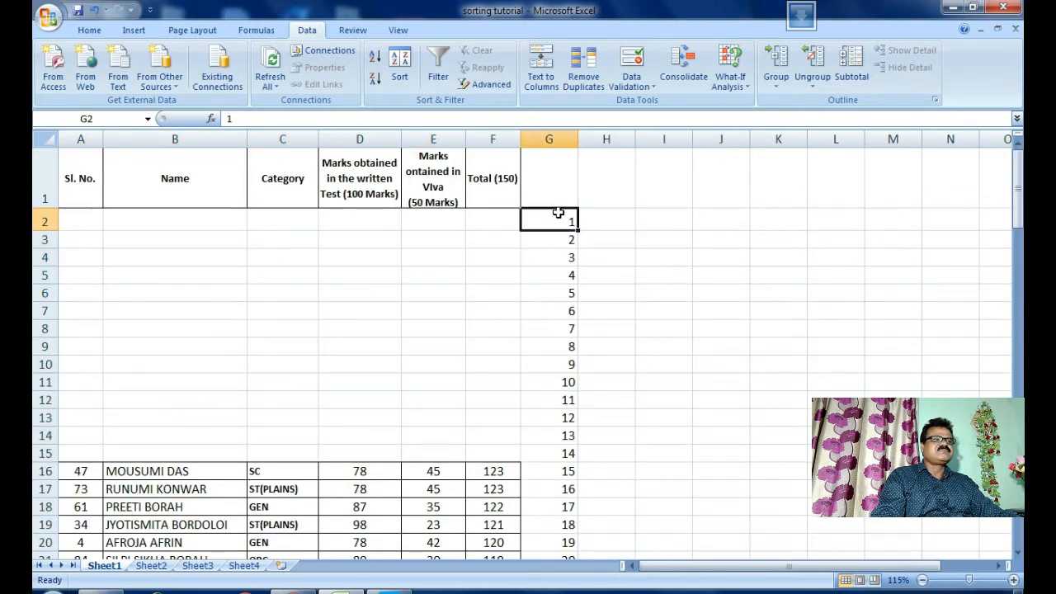
pyautogui.rightClick(561, 221)
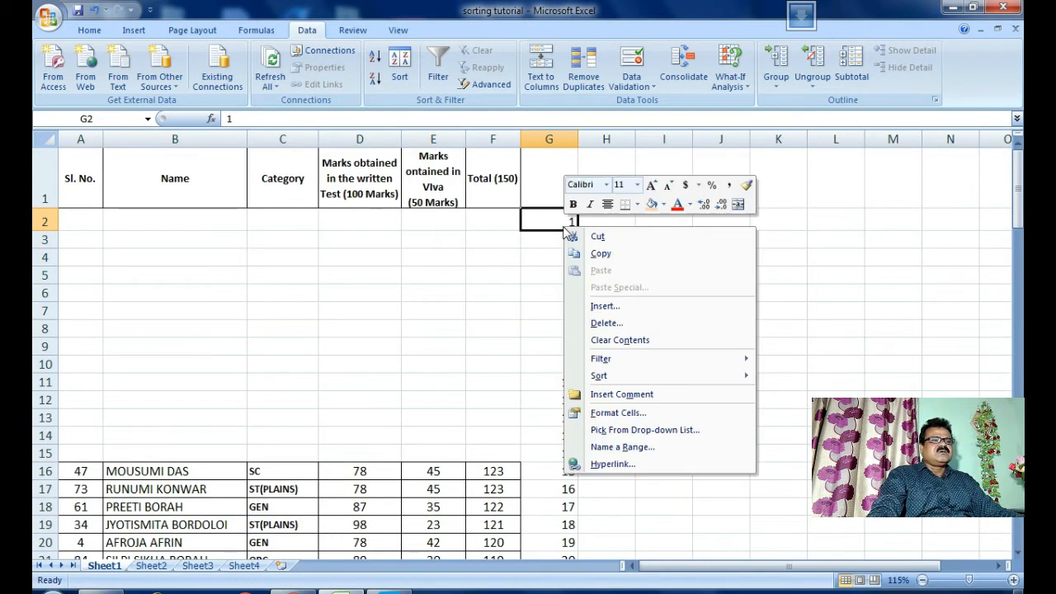
pyautogui.click(517, 224)
pyautogui.click(446, 264)
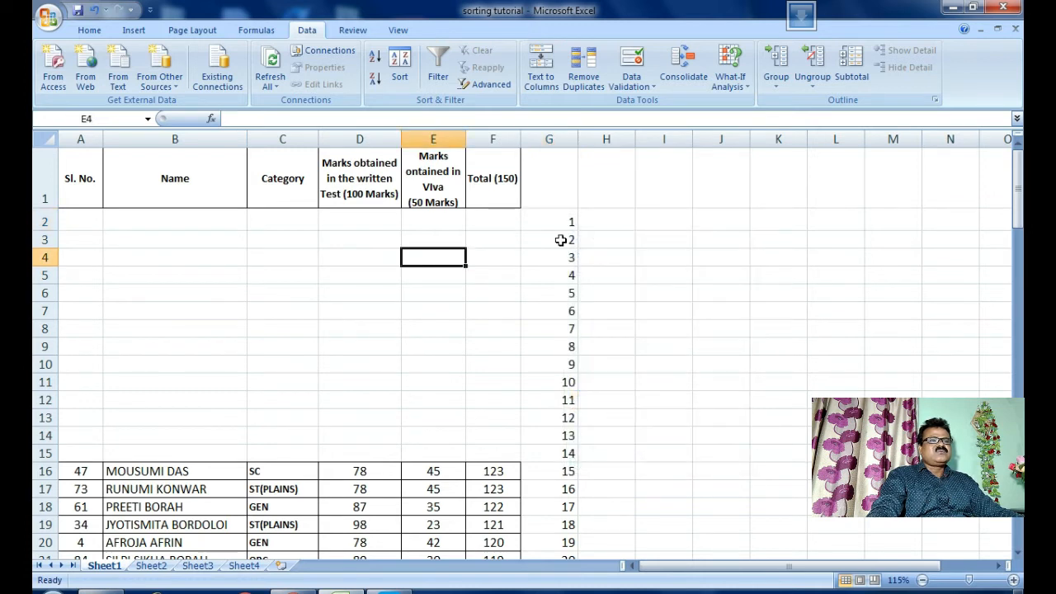
pyautogui.scroll(-3, 178, 407)
pyautogui.scroll(3, 177, 401)
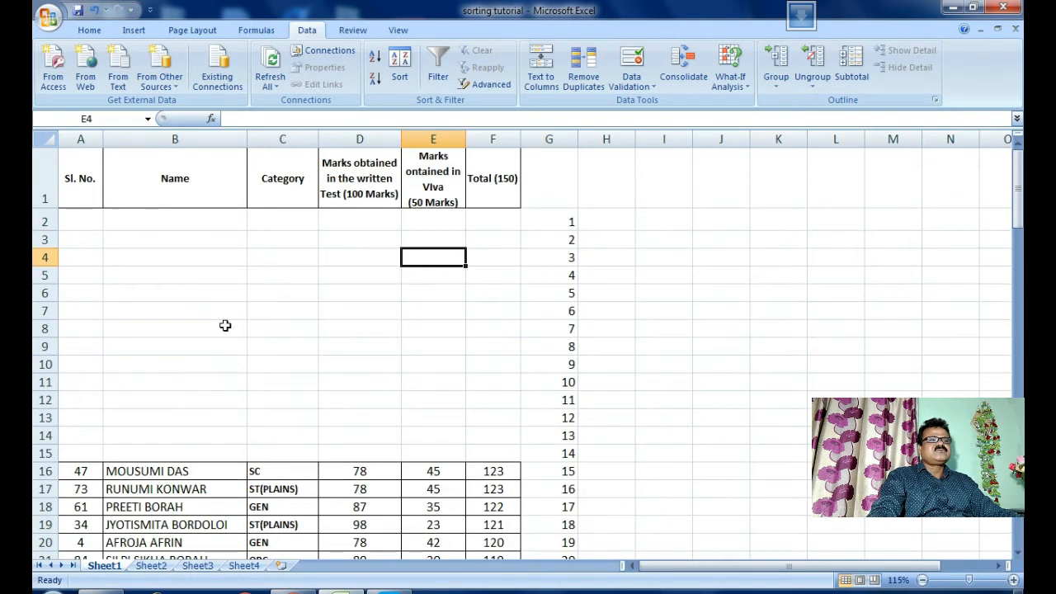
# Step: Delete the emptied rows 2 to 15 on Sheet1 as entire rows
pyautogui.moveTo(238, 218); pyautogui.dragTo(201, 443)
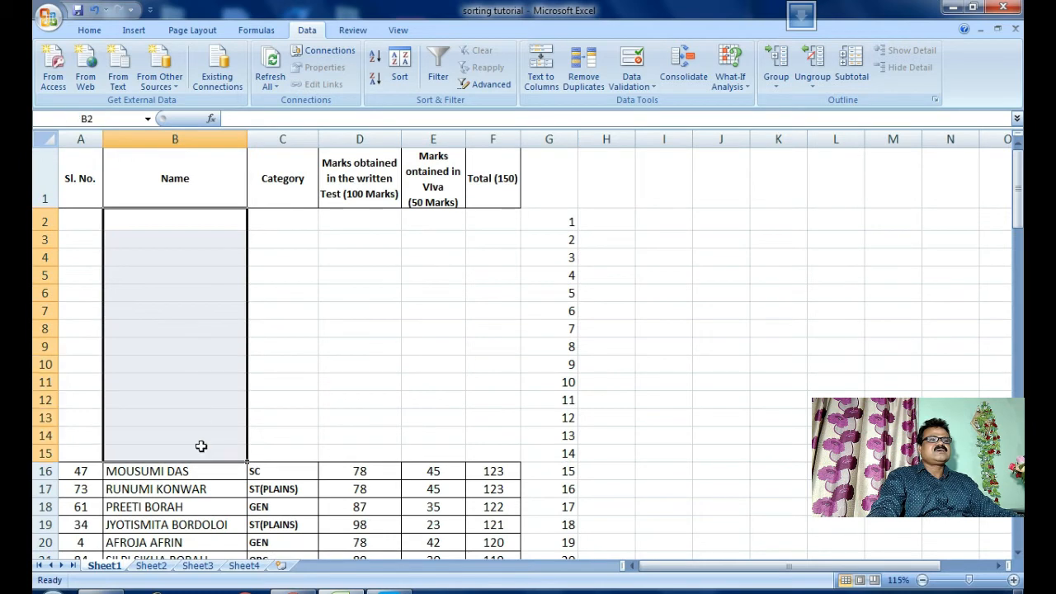
pyautogui.rightClick(201, 443)
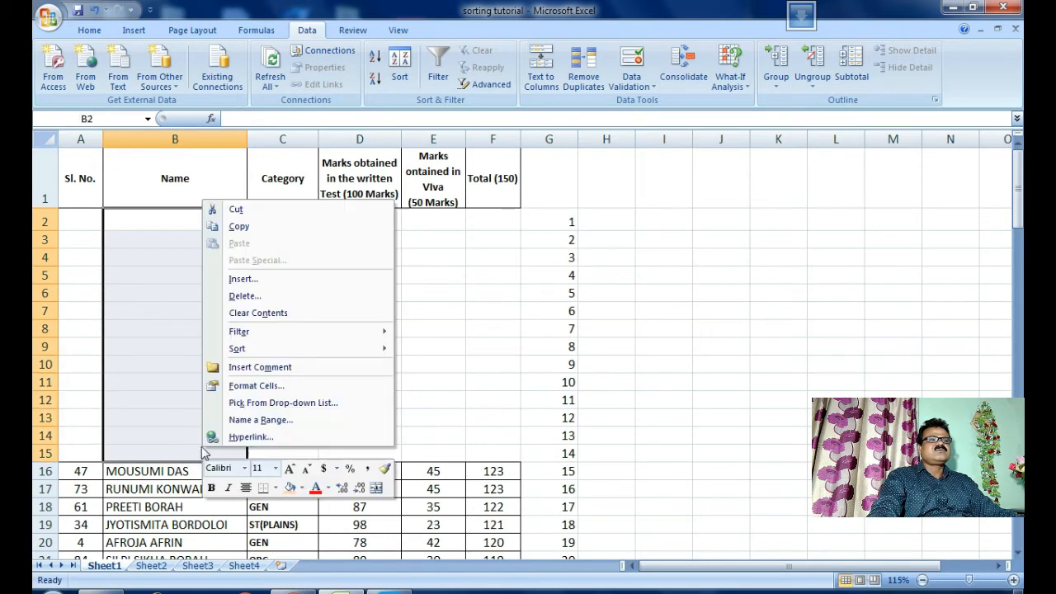
pyautogui.click(239, 295)
pyautogui.click(213, 302)
pyautogui.click(208, 342)
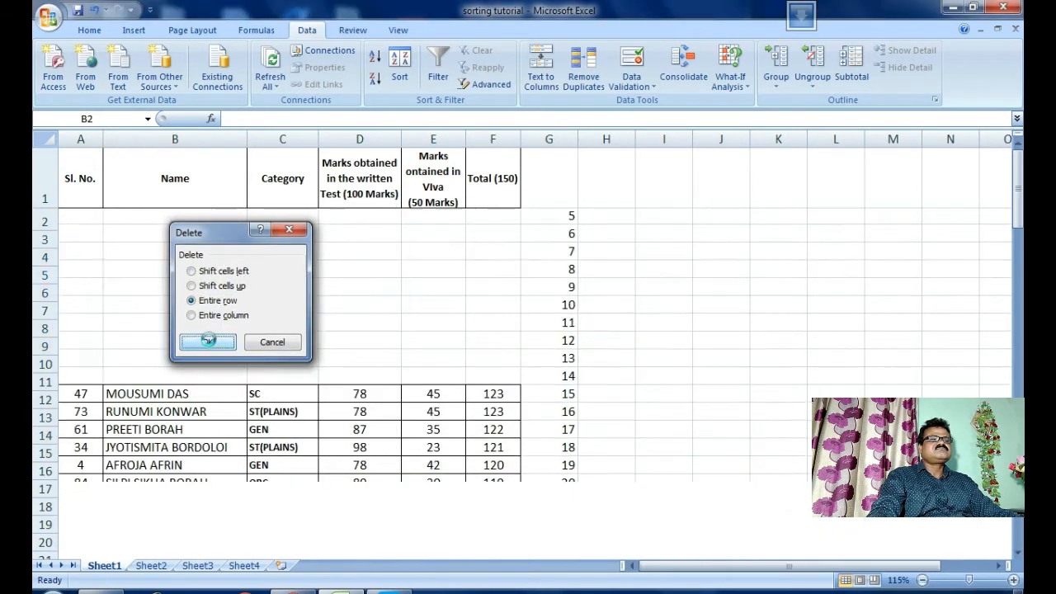
# Step: Reduce the height of row 12 on Sheet1 slightly
pyautogui.click(326, 401)
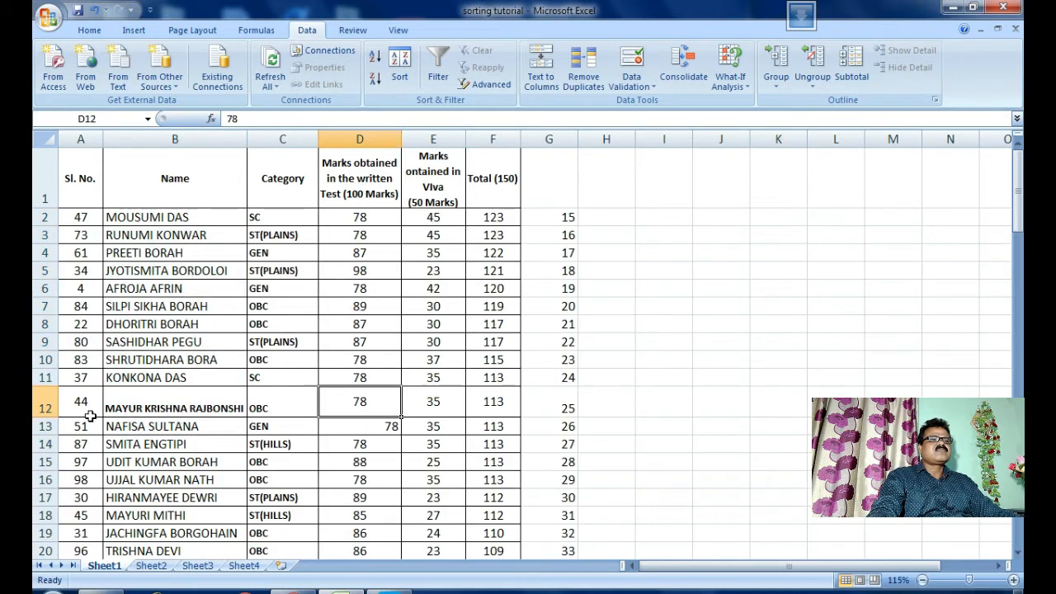
pyautogui.click(764, 398)
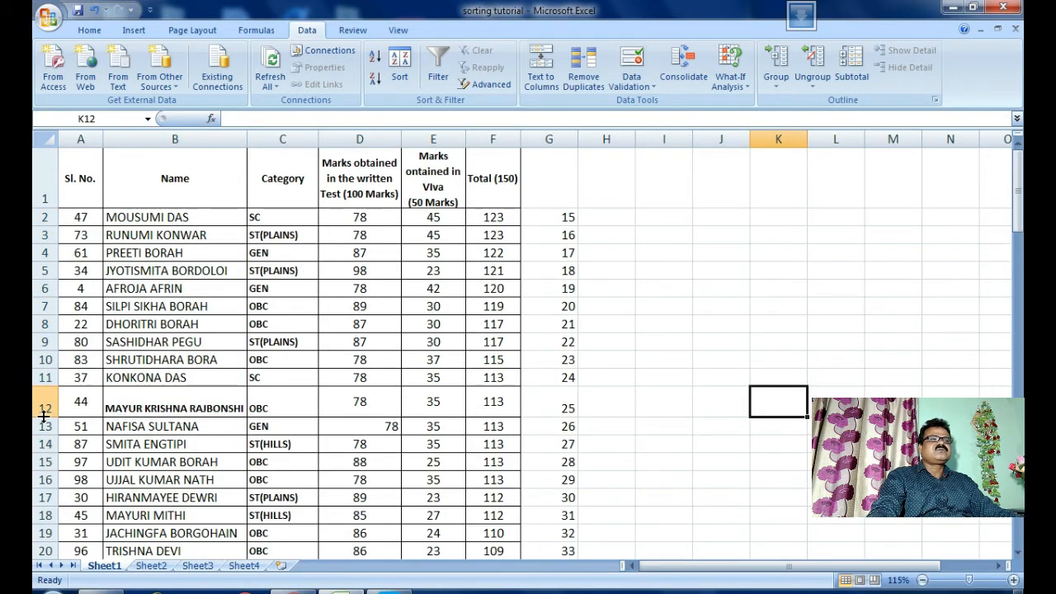
pyautogui.moveTo(44, 417); pyautogui.dragTo(44, 409)
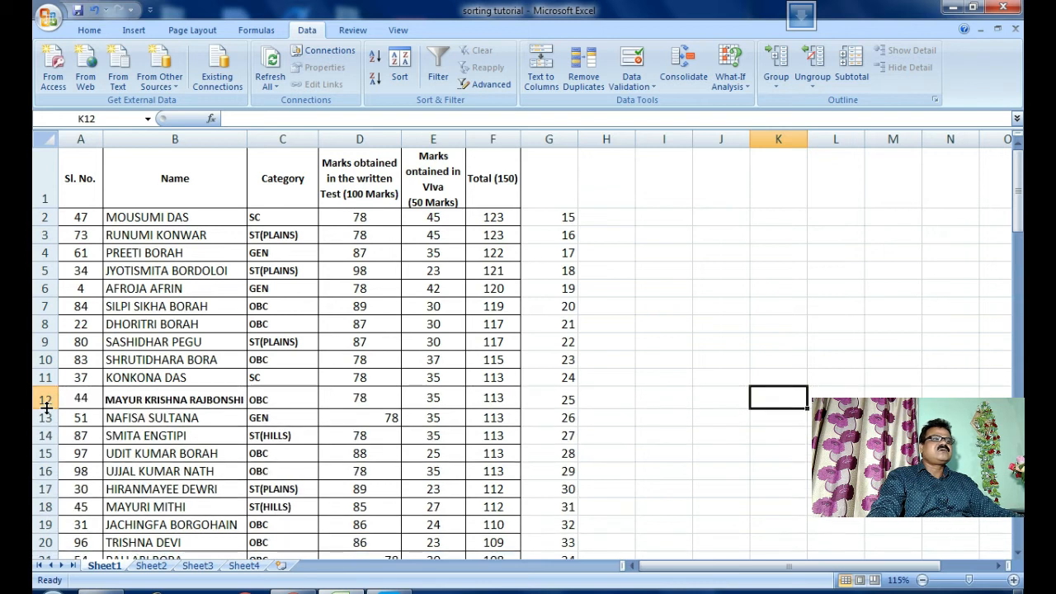
# Step: Start a custom sort of the remaining candidates in A1:F87 on Sheet1, with Category in A to Z order as the first level
pyautogui.click(78, 174)
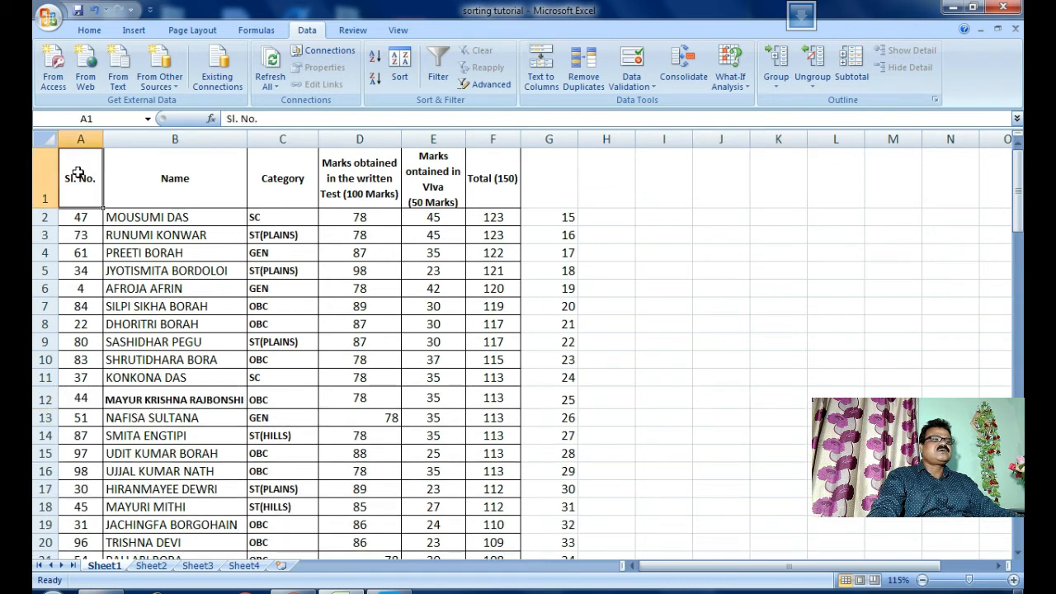
pyautogui.moveTo(77, 173); pyautogui.dragTo(499, 507)
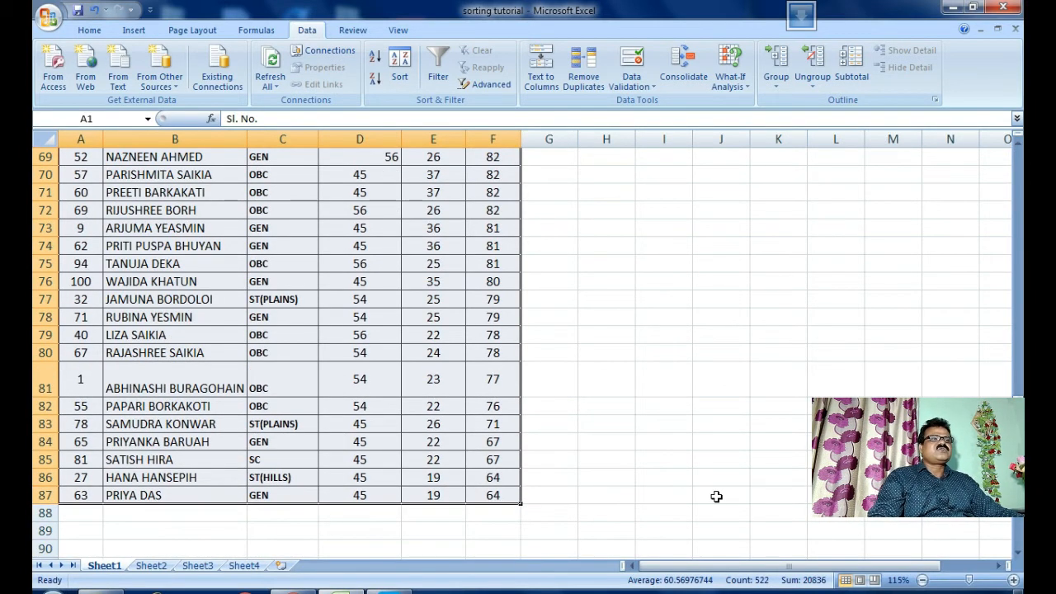
pyautogui.scroll(20, 281, 411)
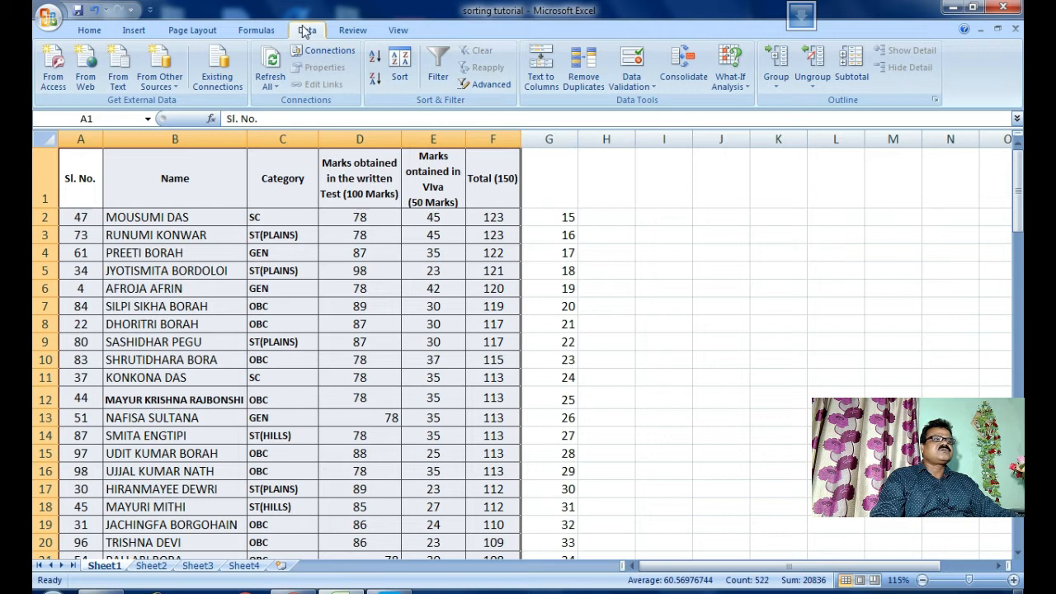
pyautogui.click(401, 66)
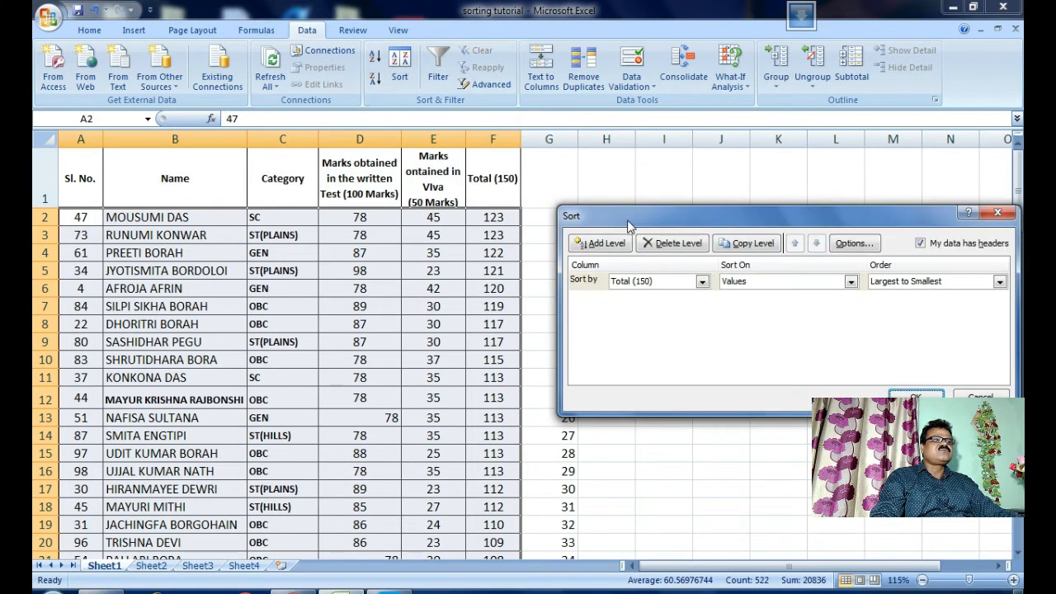
pyautogui.moveTo(555, 198); pyautogui.dragTo(452, 172)
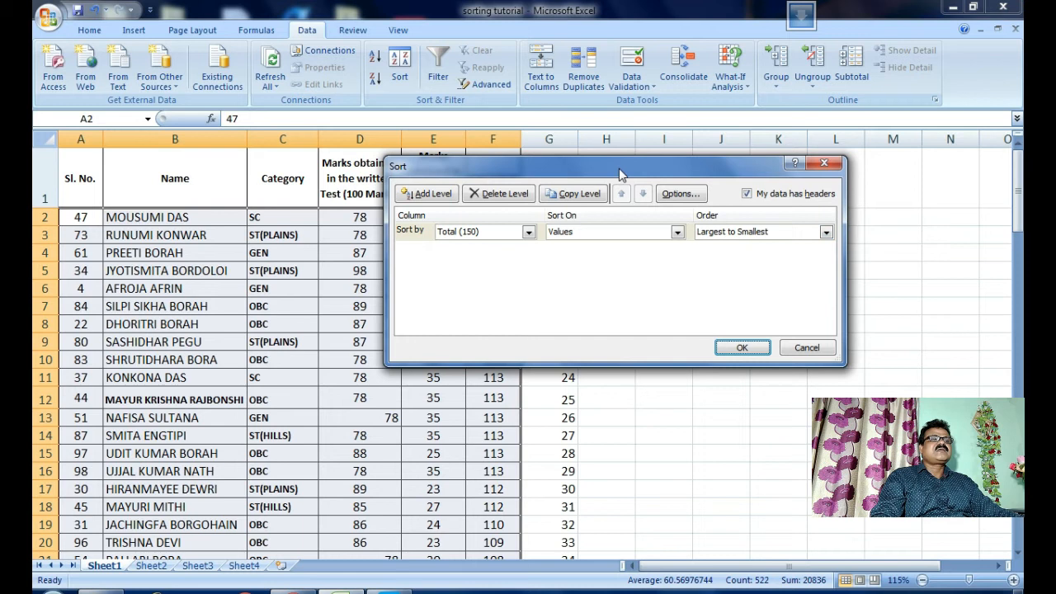
pyautogui.moveTo(619, 169); pyautogui.dragTo(782, 164)
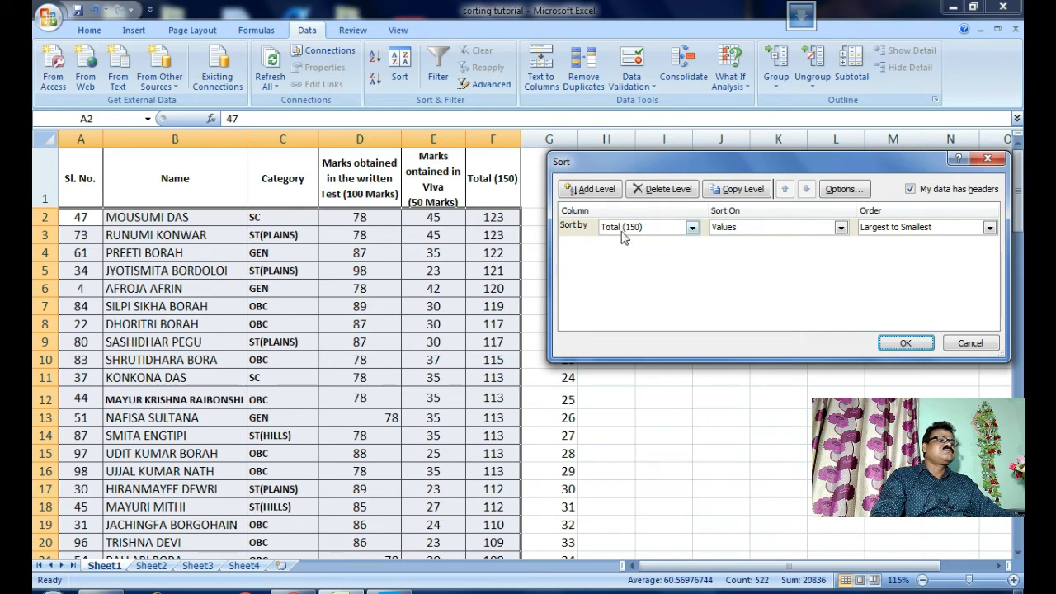
pyautogui.click(658, 228)
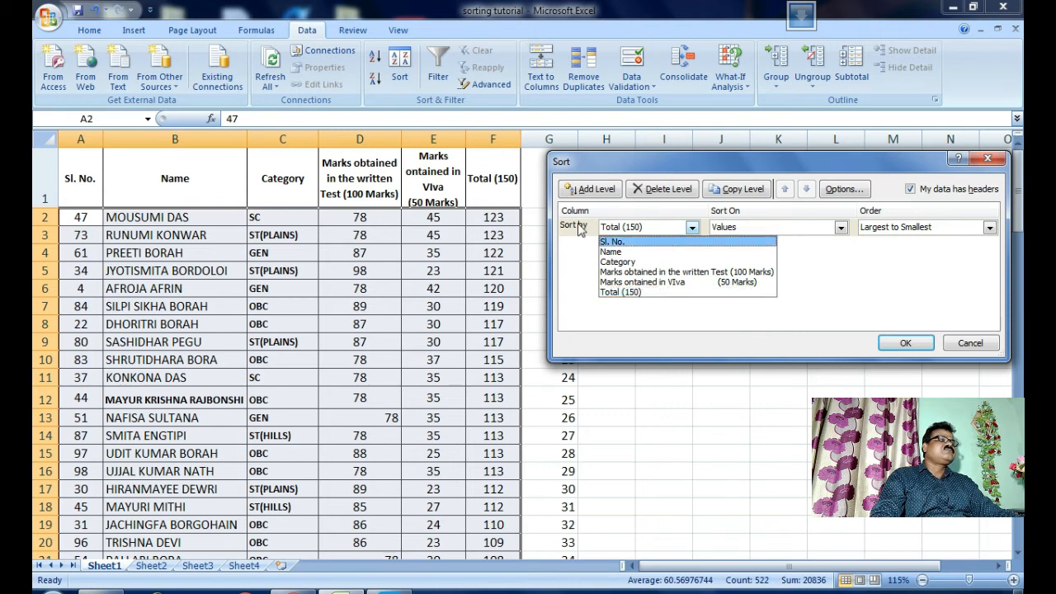
pyautogui.click(625, 264)
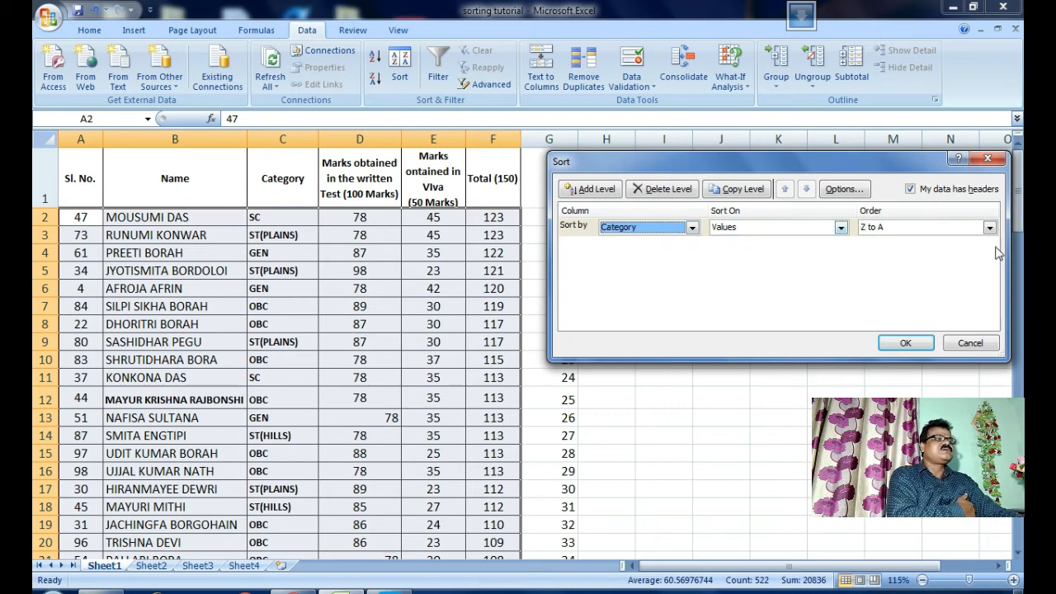
pyautogui.click(891, 229)
pyautogui.click(883, 240)
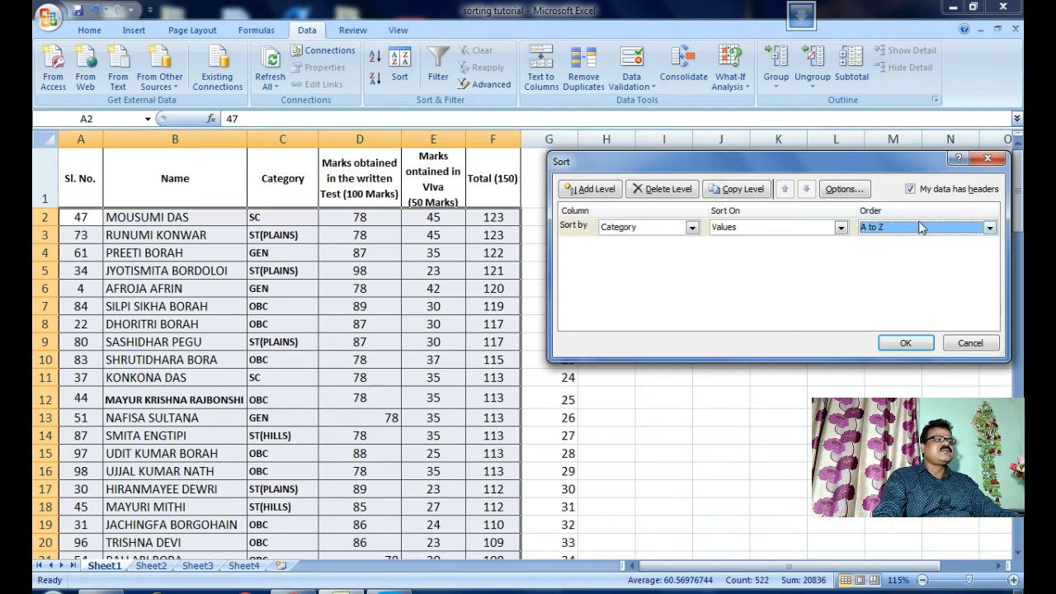
# Step: Add a second sort level on Total (150) from Largest to Smallest and apply the sort
pyautogui.click(582, 190)
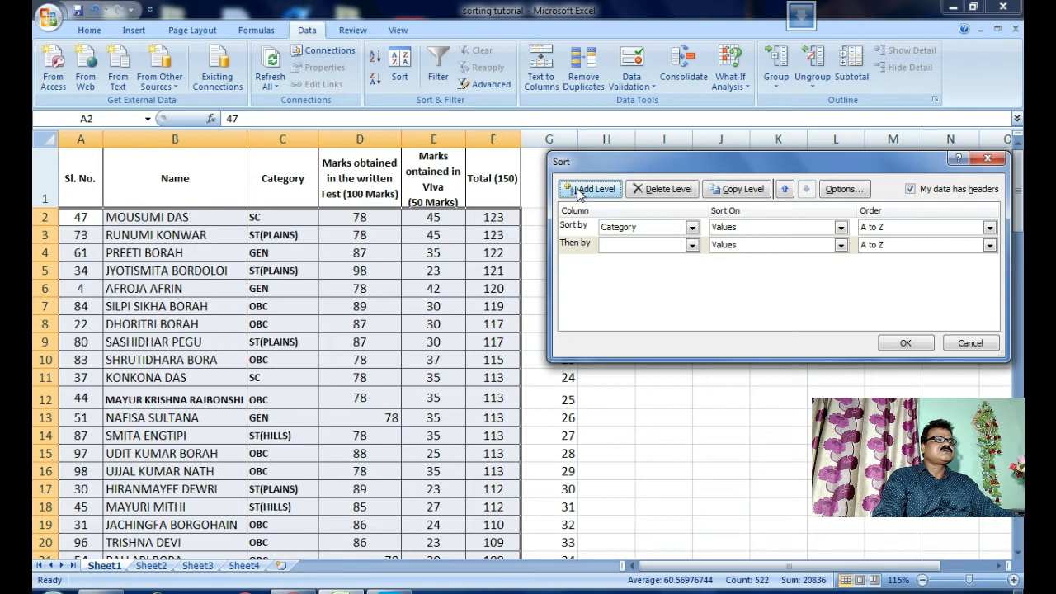
pyautogui.click(692, 247)
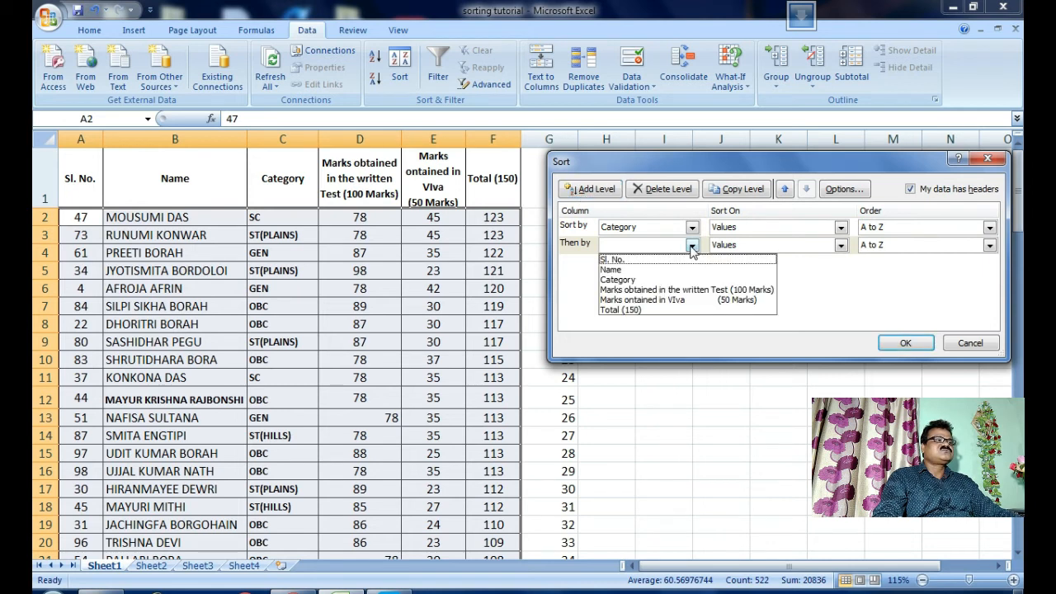
pyautogui.click(634, 311)
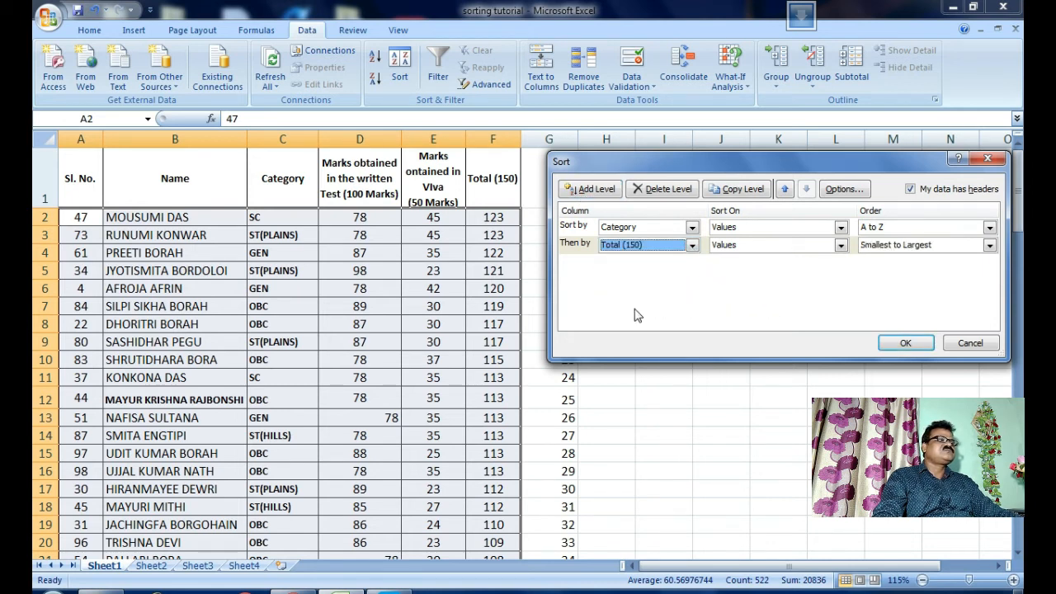
pyautogui.click(870, 248)
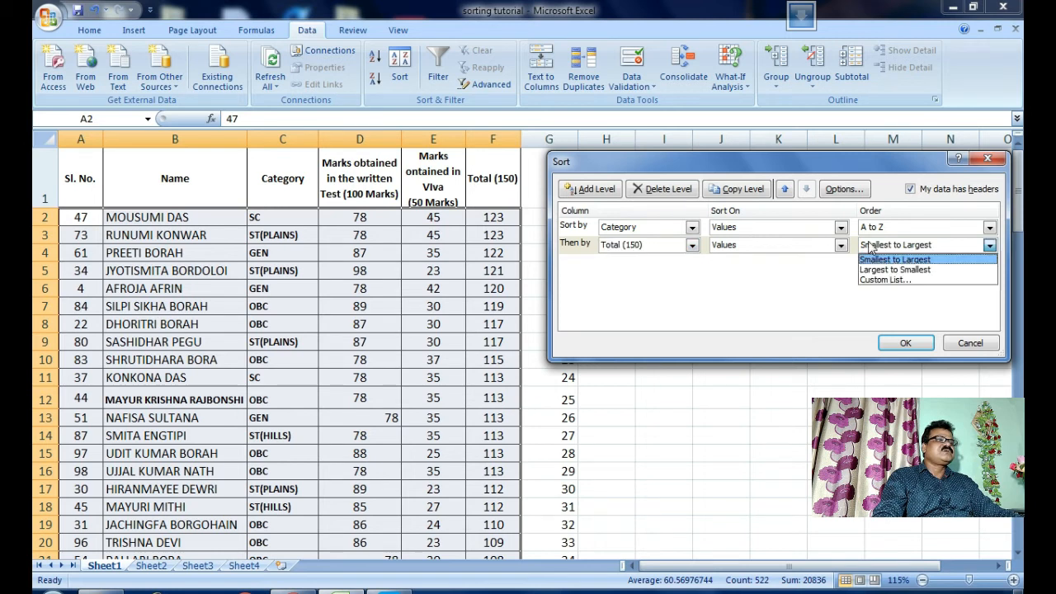
pyautogui.click(873, 270)
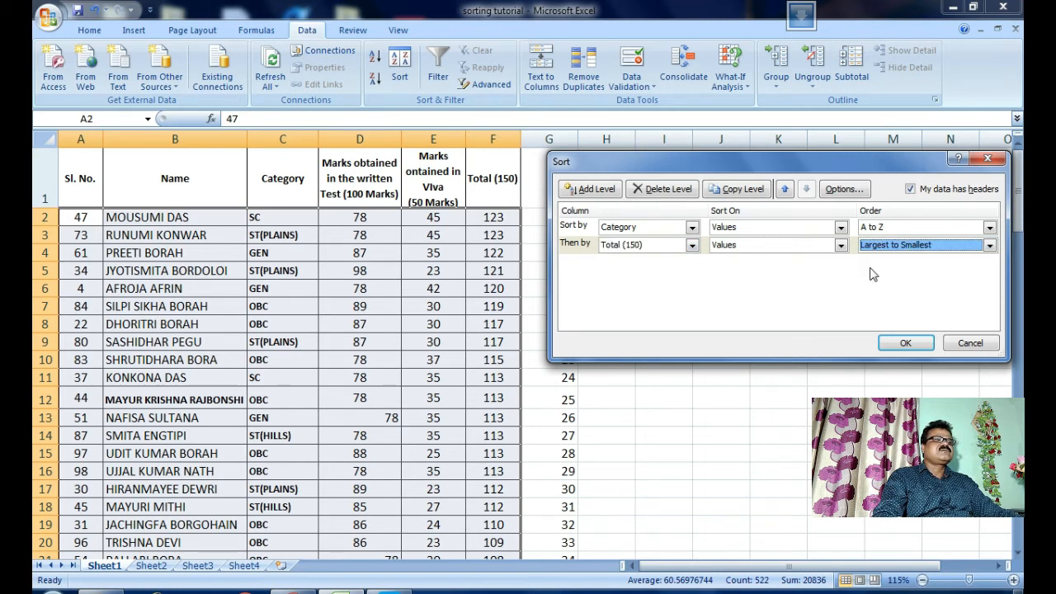
pyautogui.click(907, 343)
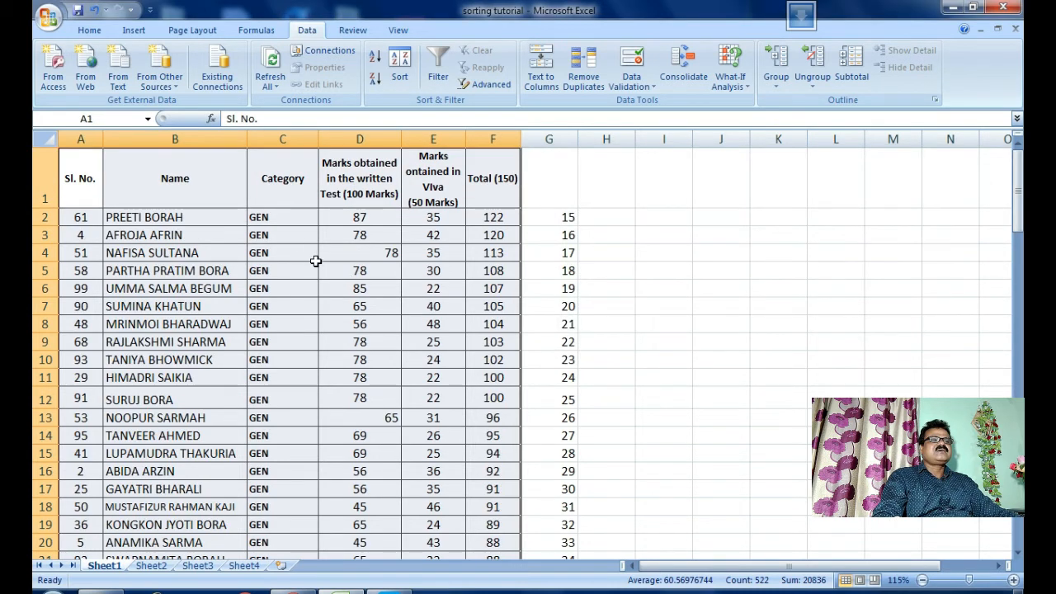
# Step: Look through the sorted list on Sheet1 to check the category grouping and the order of totals within the GEN and OBC groups
pyautogui.scroll(-2, 287, 217)
pyautogui.scroll(-10, 287, 217)
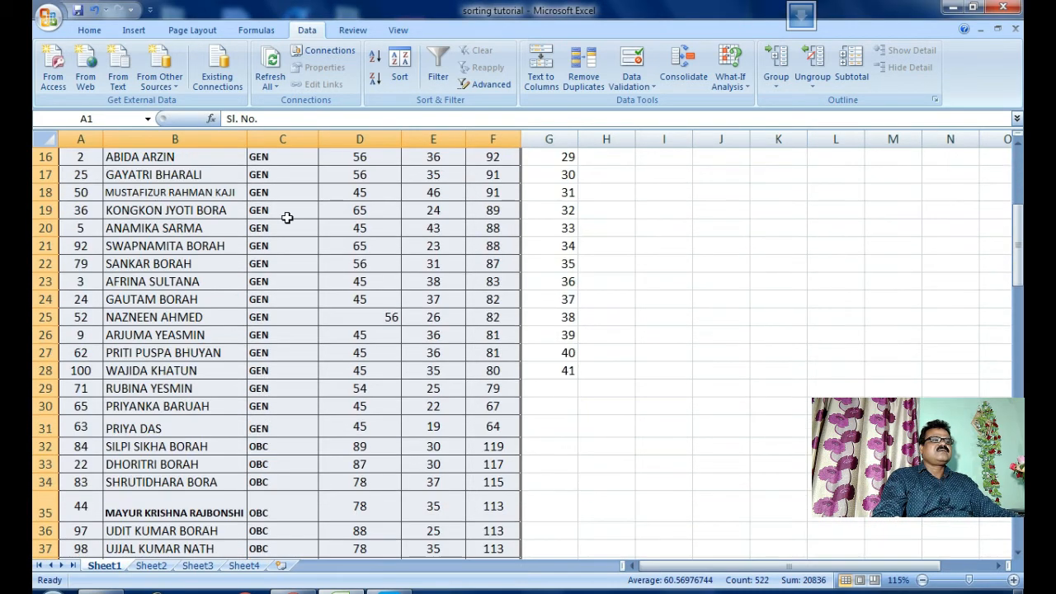
pyautogui.scroll(2, 287, 217)
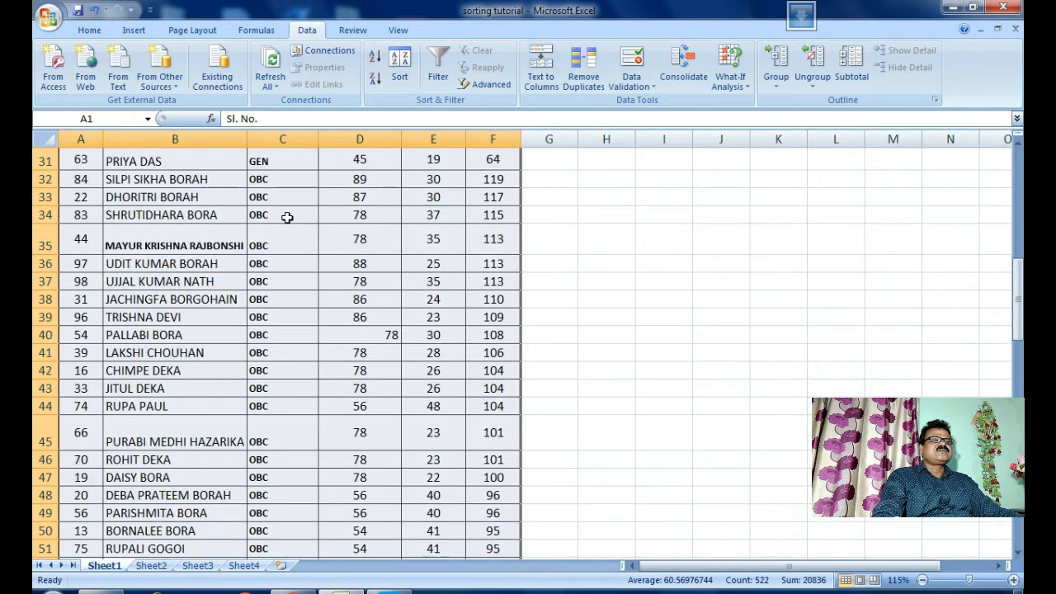
pyautogui.scroll(10, 287, 217)
pyautogui.scroll(-2, 288, 217)
pyautogui.scroll(2, 287, 217)
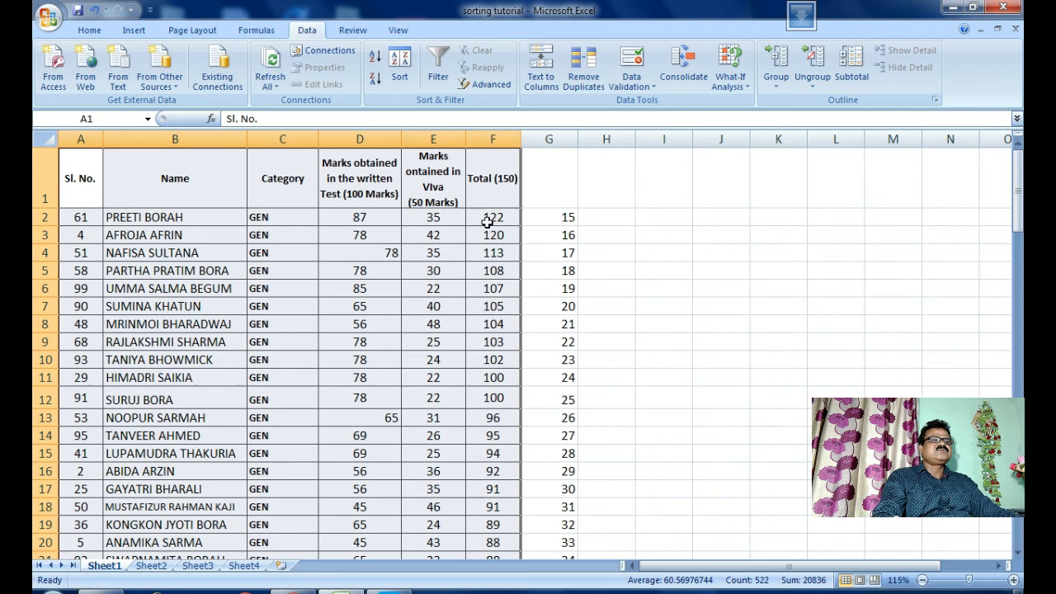
pyautogui.scroll(-4, 503, 255)
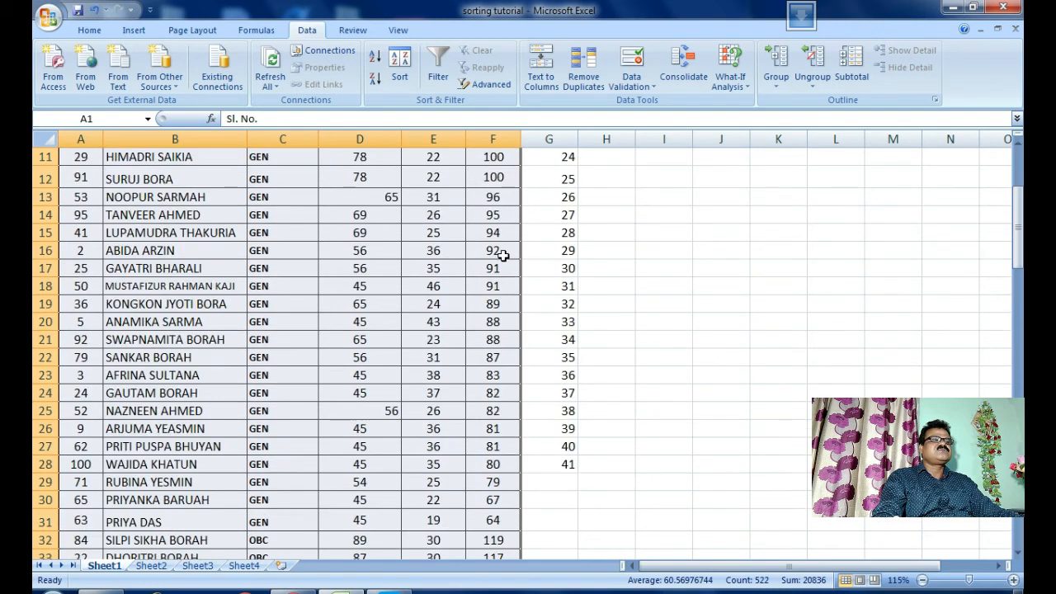
pyautogui.scroll(-5, 404, 241)
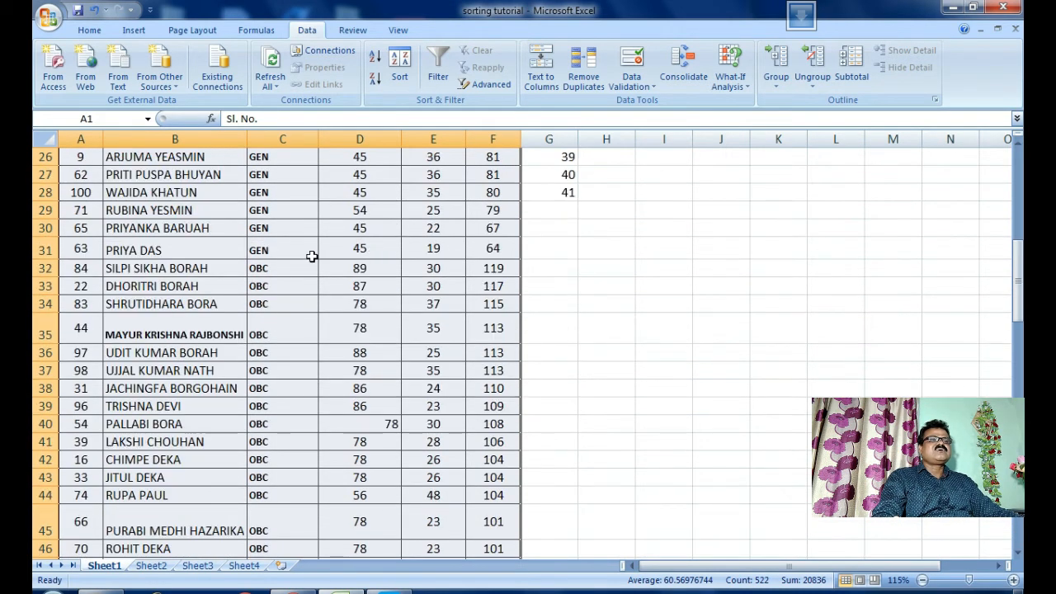
pyautogui.click(487, 269)
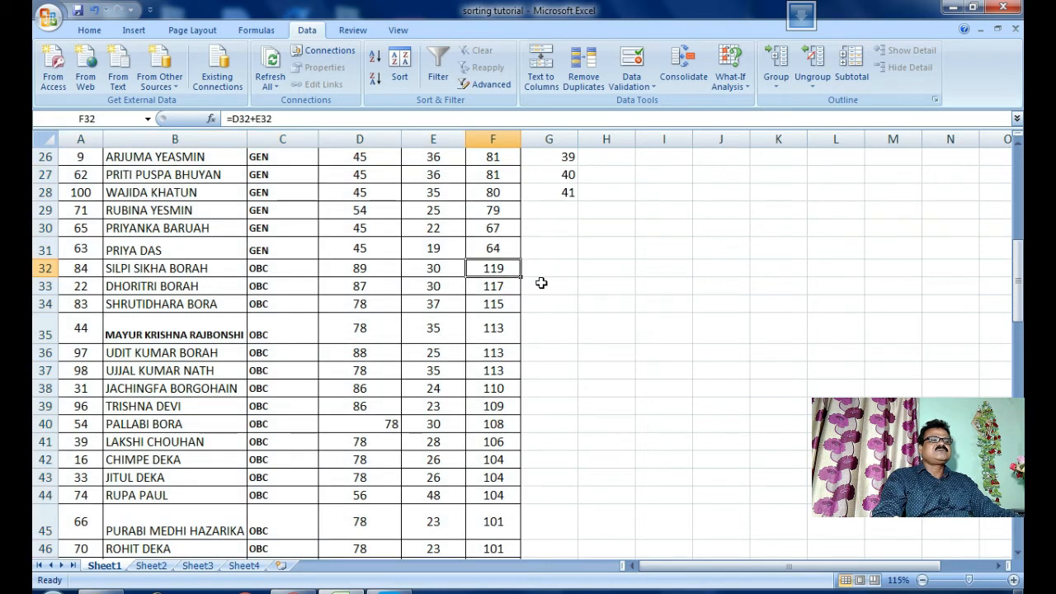
pyautogui.click(541, 283)
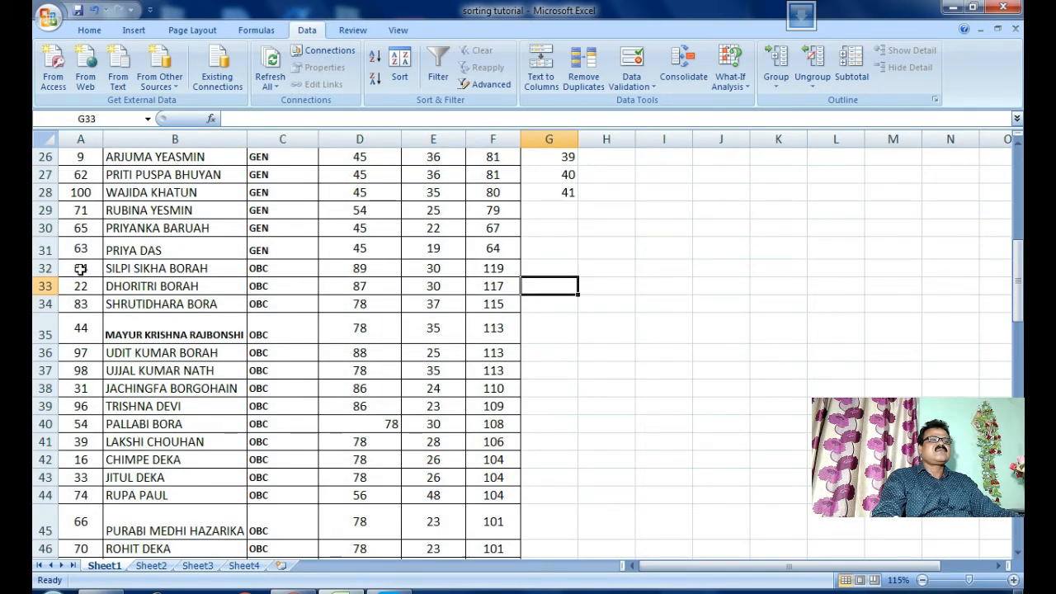
# Step: Check the number of OBC posts on Sheet3 and the reserved-category rows of the selected list on Sheet2
pyautogui.click(197, 565)
pyautogui.click(342, 237)
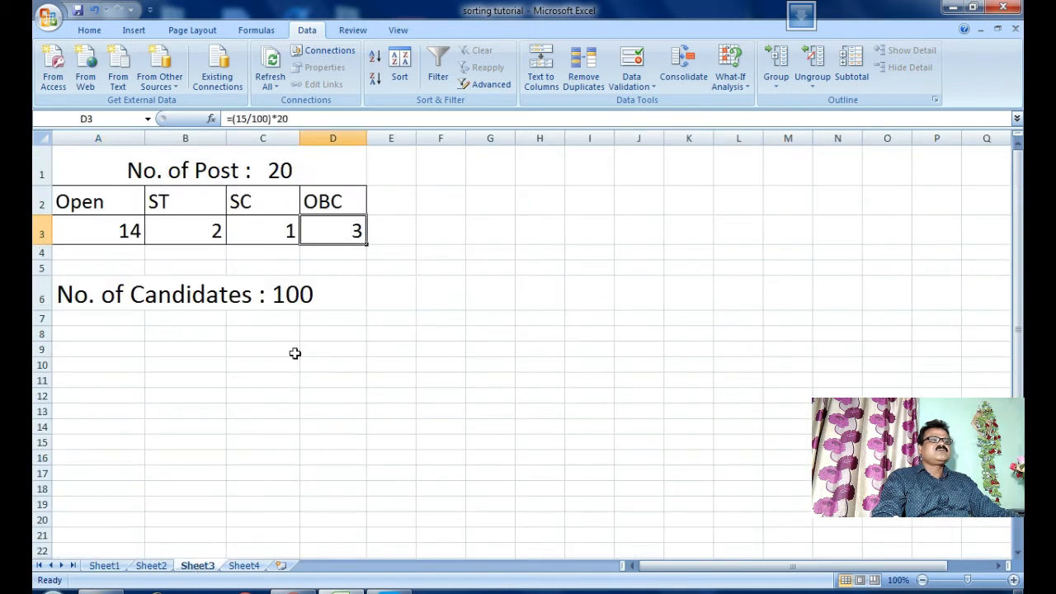
pyautogui.click(151, 566)
pyautogui.scroll(2, 477, 282)
pyautogui.scroll(-4, 526, 273)
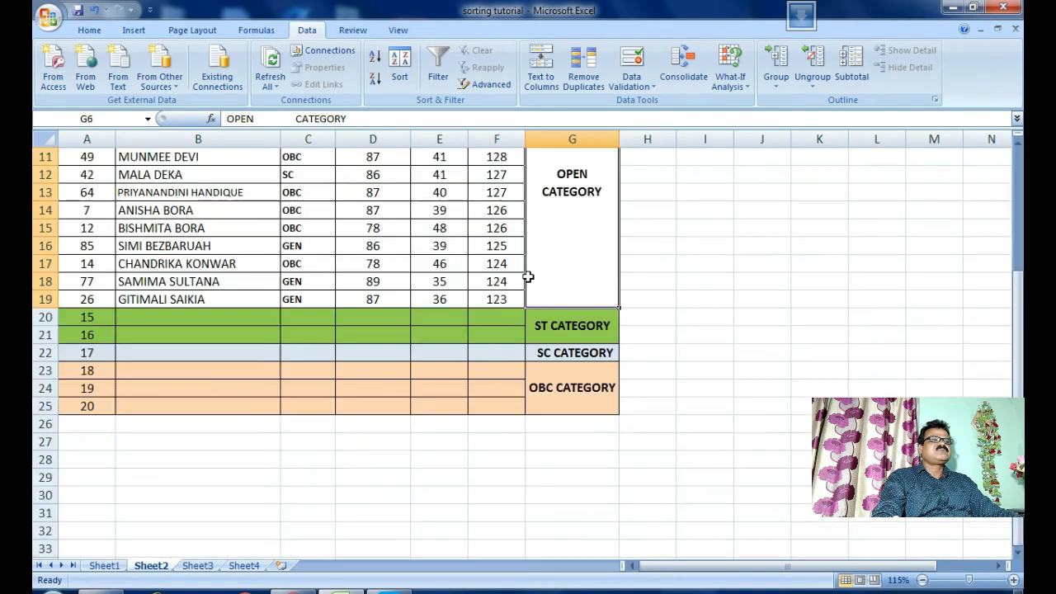
# Step: Cut the three highest-scoring OBC candidates' rows, A32:F34, from the sorted list on Sheet1
pyautogui.click(104, 566)
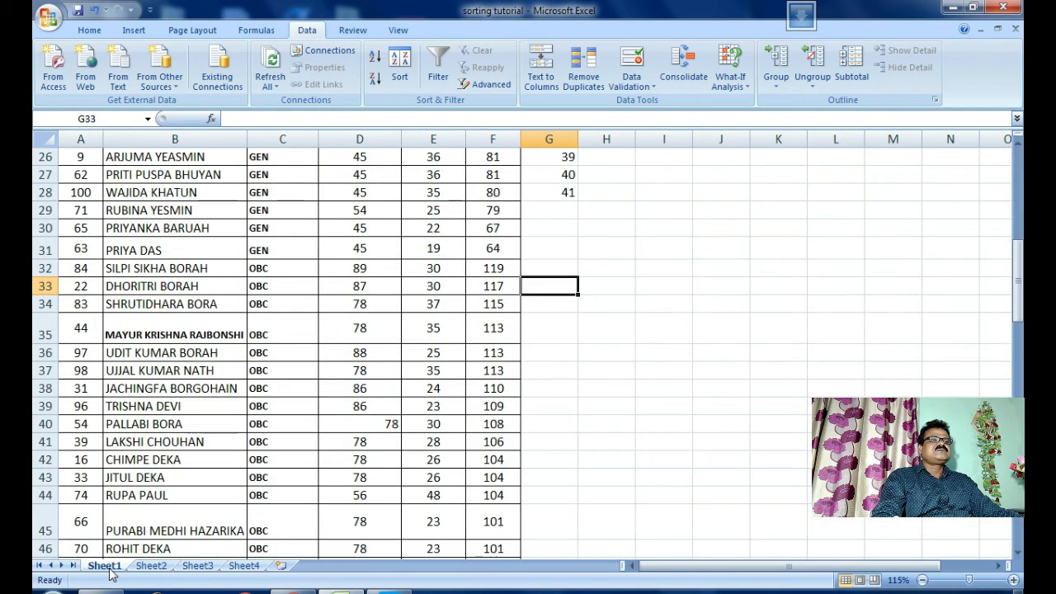
pyautogui.scroll(7, 482, 410)
pyautogui.scroll(2, 482, 410)
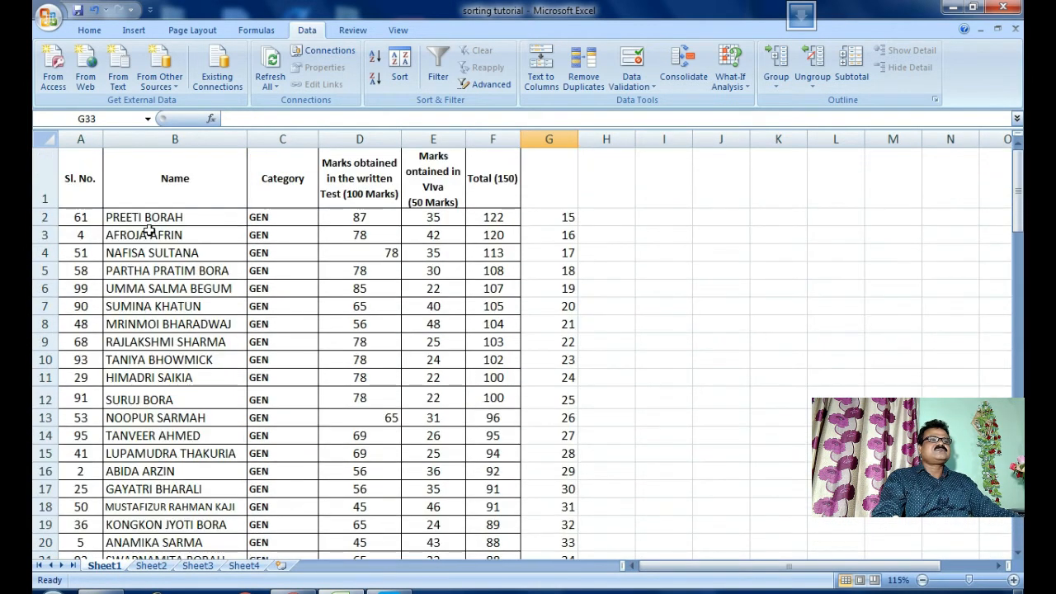
pyautogui.scroll(-3, 338, 275)
pyautogui.scroll(-6, 338, 276)
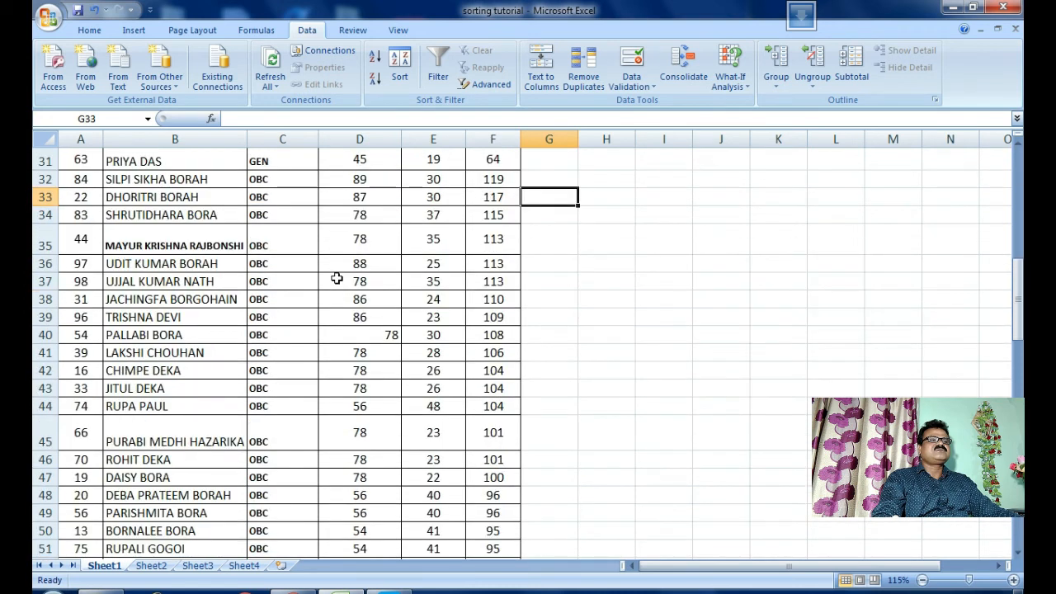
pyautogui.scroll(2, 337, 275)
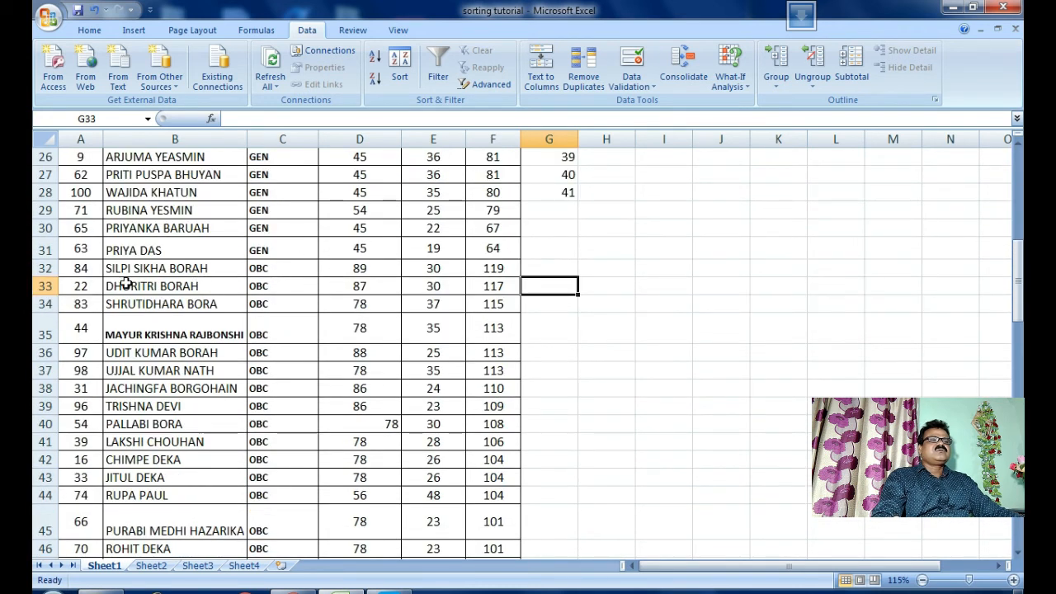
pyautogui.moveTo(74, 270); pyautogui.dragTo(493, 303)
pyautogui.hotkey('ctrl', 'c')
pyautogui.rightClick(487, 305)
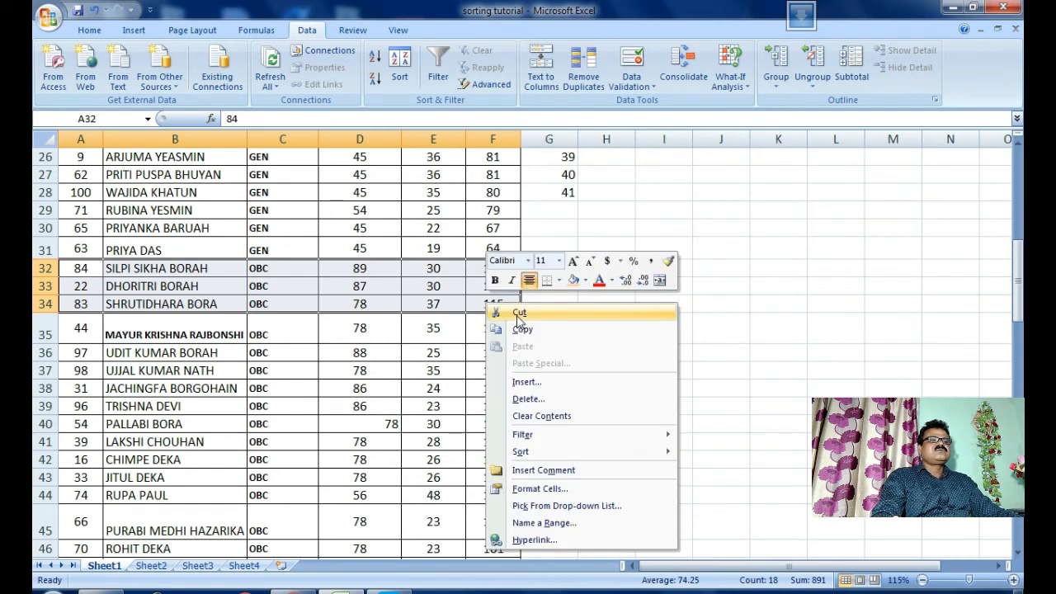
pyautogui.click(519, 312)
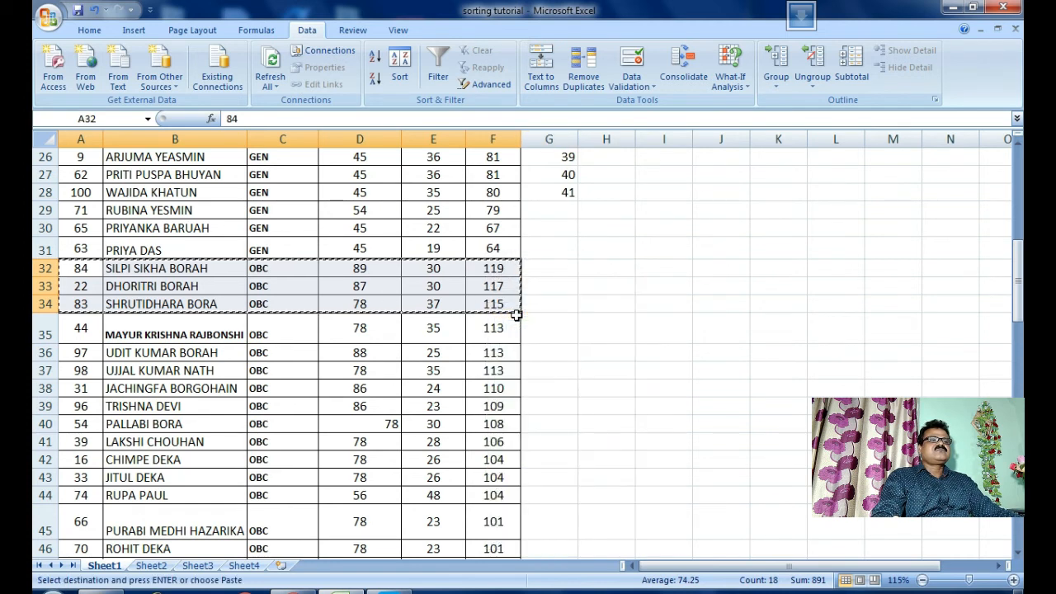
# Step: Paste the three cut OBC rows into the OBC CATEGORY section of Sheet2, starting at cell A23
pyautogui.click(149, 566)
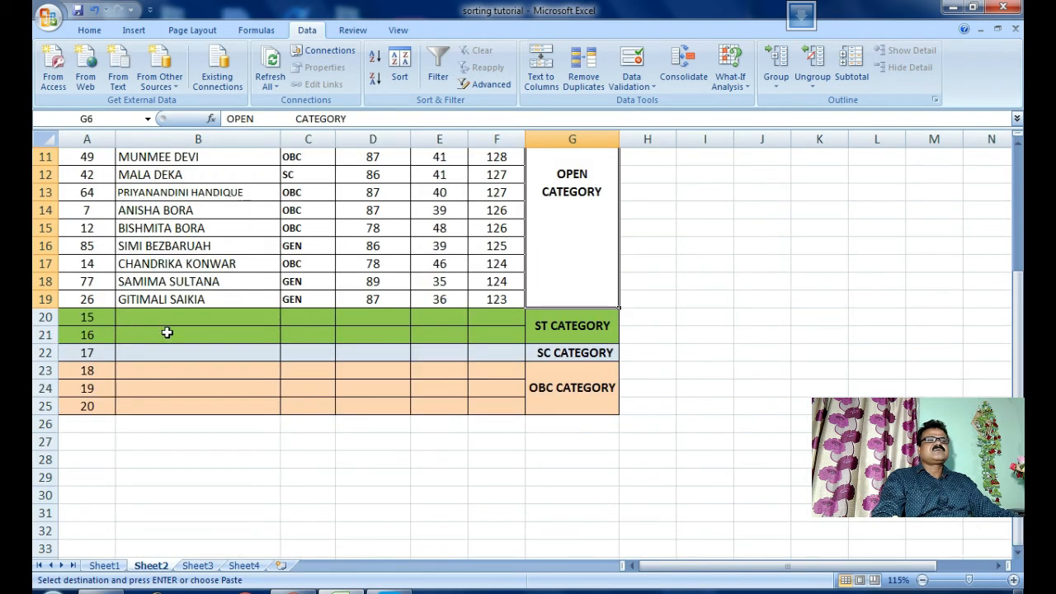
pyautogui.click(87, 371)
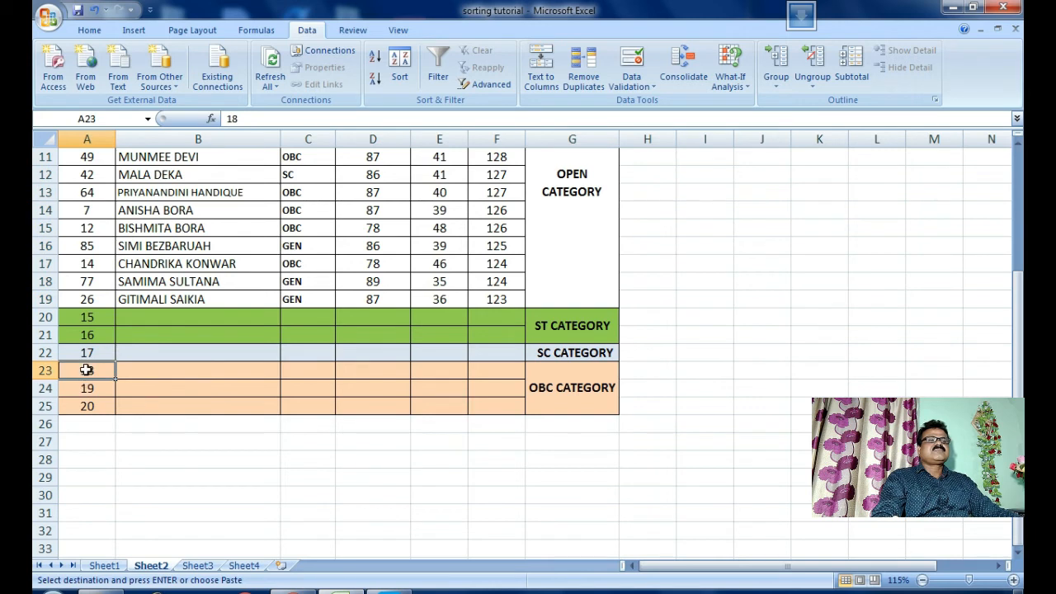
pyautogui.rightClick(87, 370)
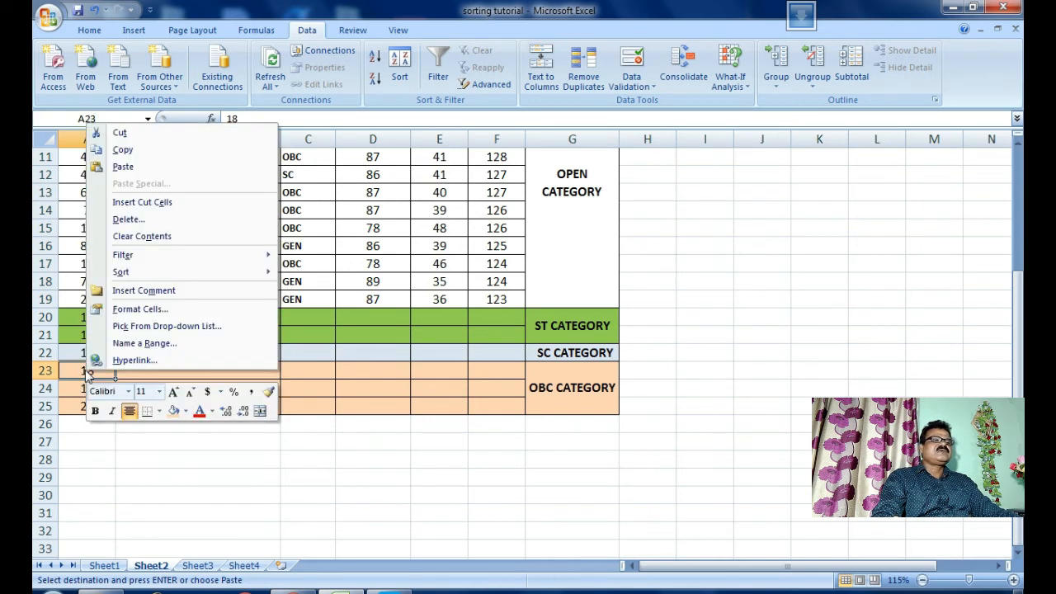
pyautogui.click(124, 168)
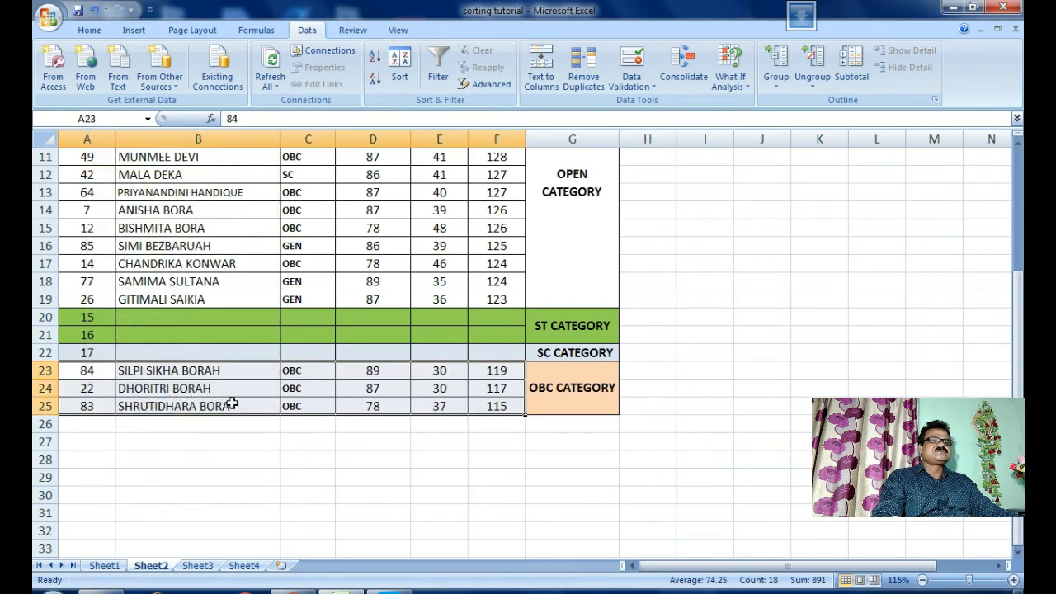
pyautogui.click(438, 432)
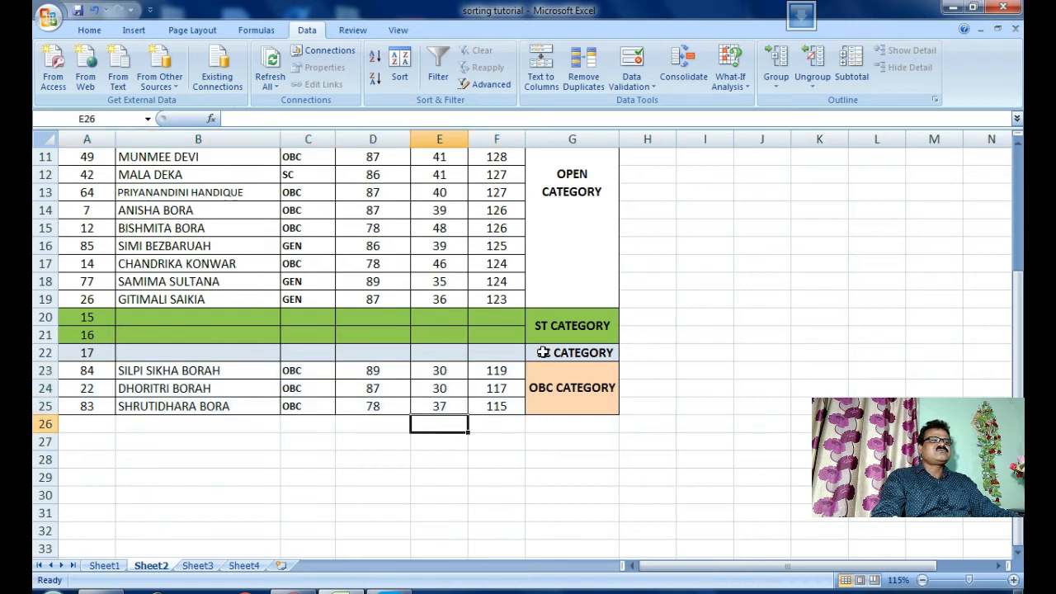
# Step: Cut the highest-scoring SC candidate's row, A73:F73, from the sorted list on Sheet1
pyautogui.click(105, 566)
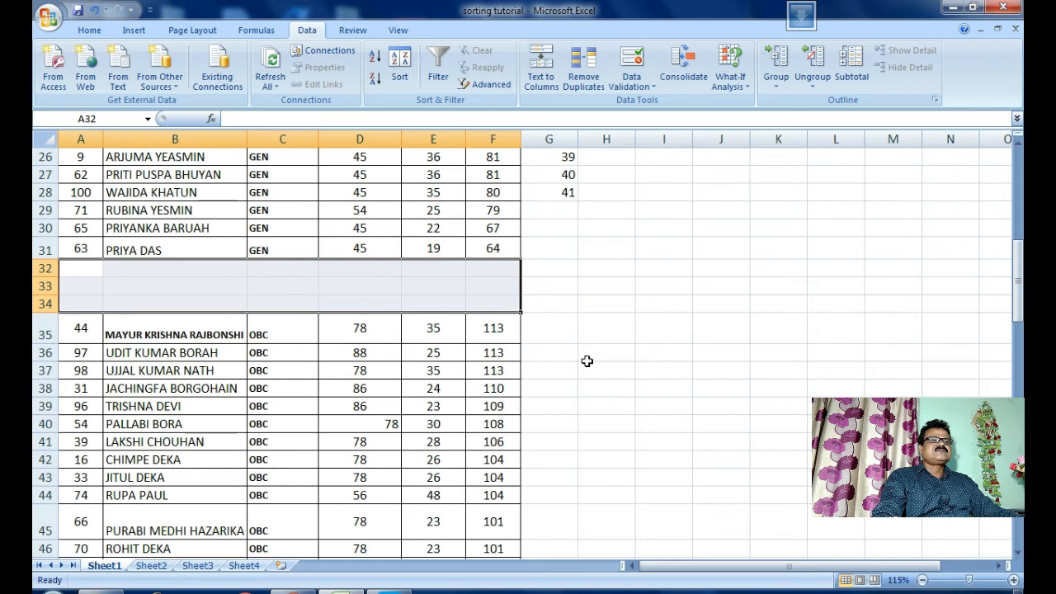
pyautogui.scroll(-2, 314, 297)
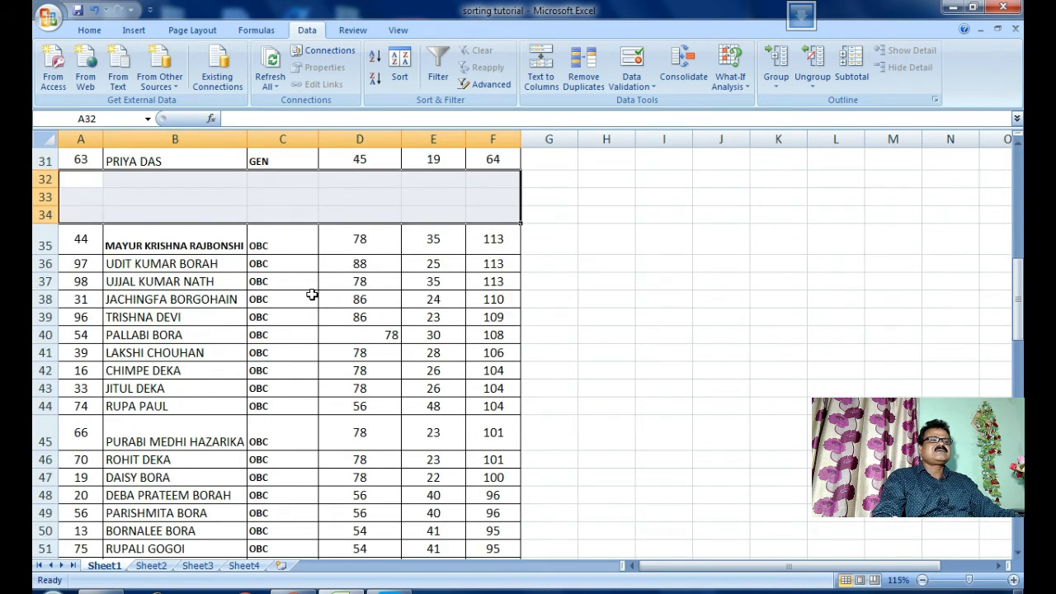
pyautogui.scroll(-12, 312, 294)
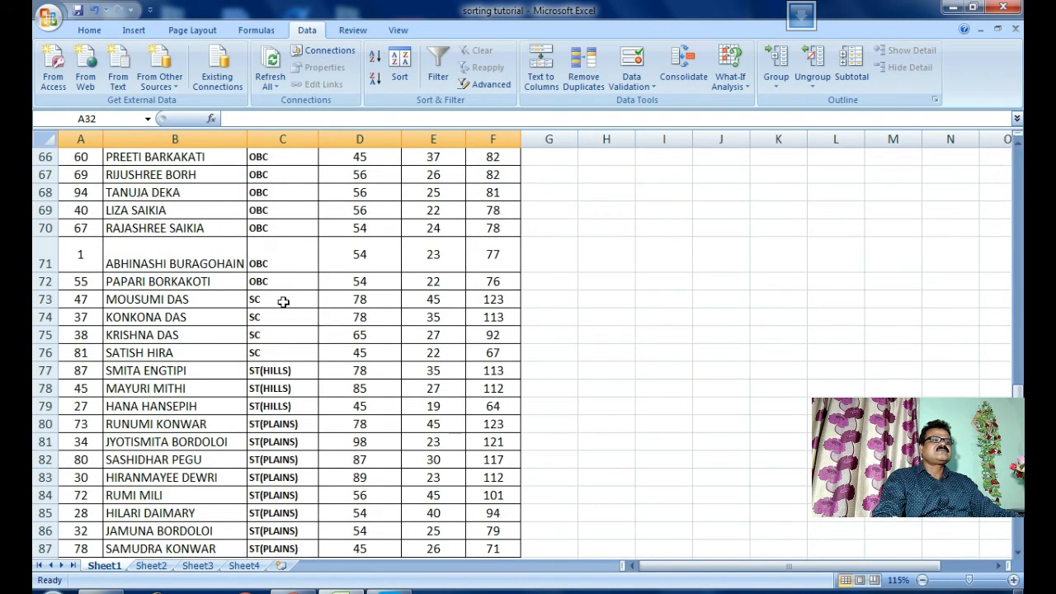
pyautogui.click(289, 312)
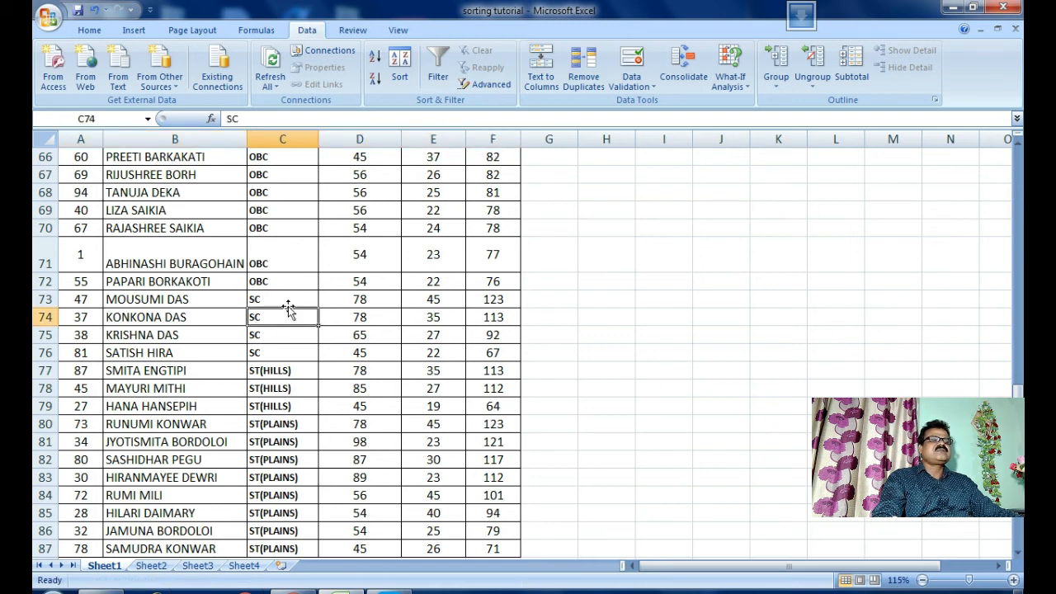
pyautogui.click(294, 301)
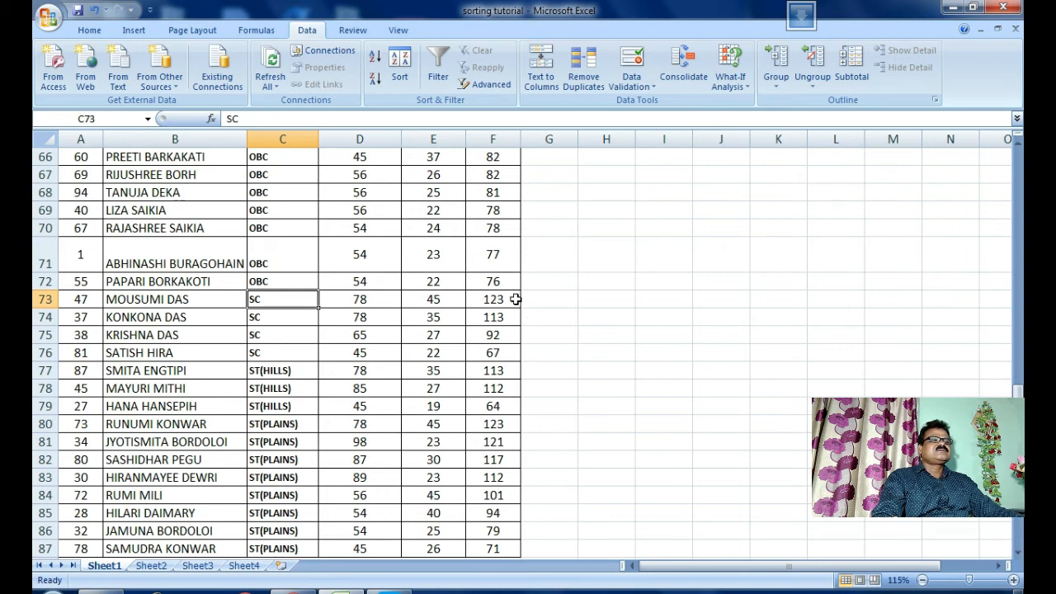
pyautogui.moveTo(74, 298); pyautogui.dragTo(509, 317)
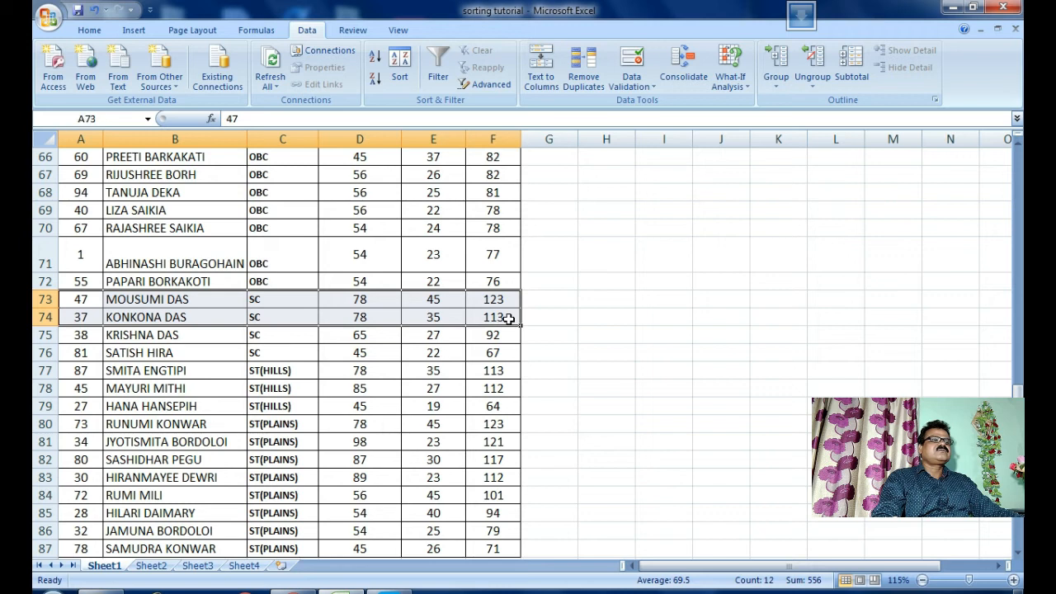
pyautogui.click(509, 318)
pyautogui.click(221, 314)
pyautogui.moveTo(80, 302); pyautogui.dragTo(473, 298)
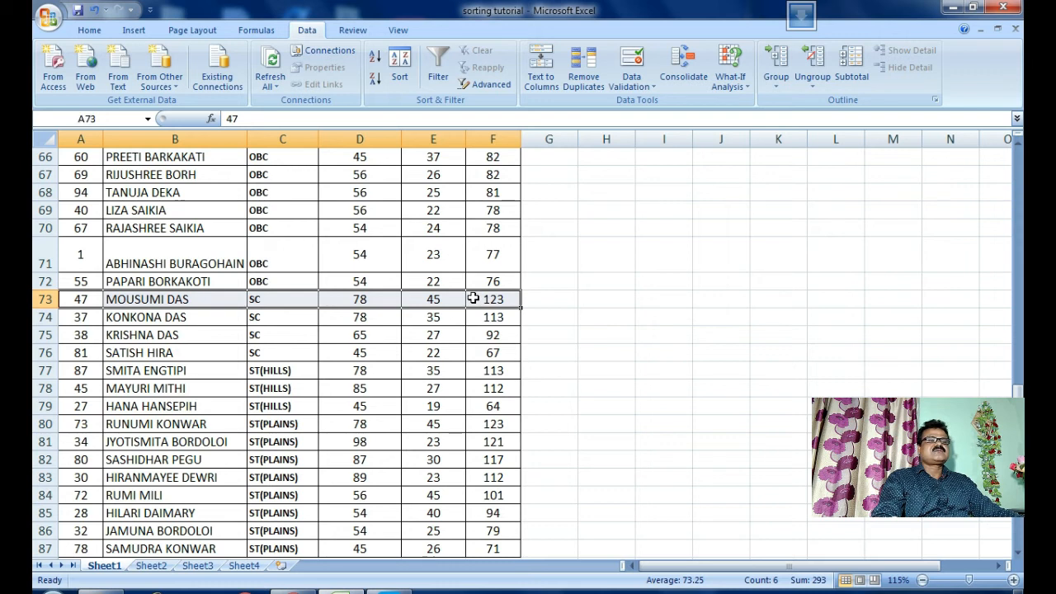
pyautogui.rightClick(473, 298)
pyautogui.click(507, 310)
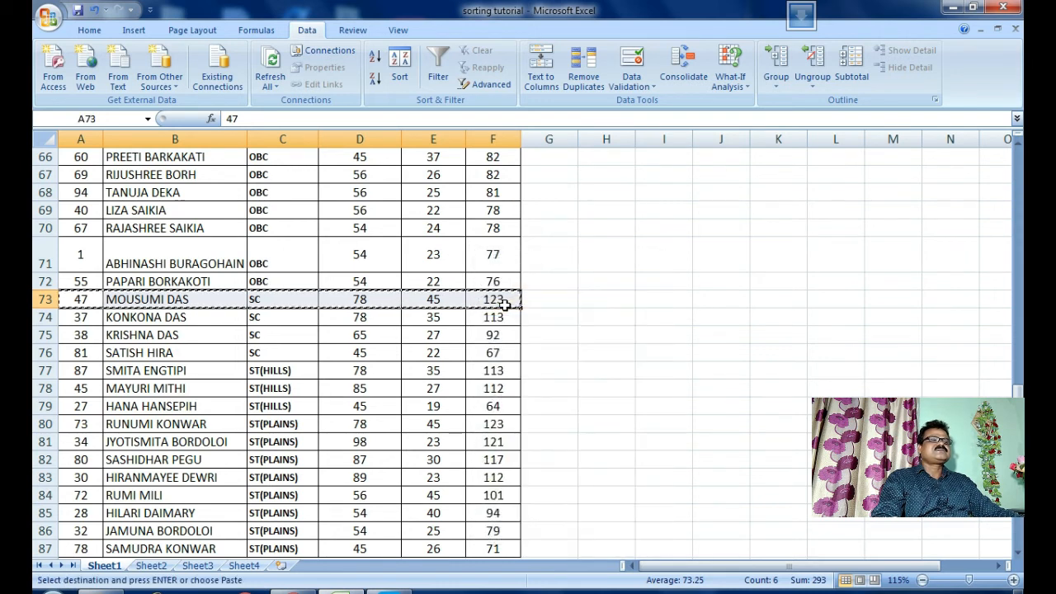
# Step: Paste the cut SC candidate's row into the SC CATEGORY row of Sheet2 at cell A22
pyautogui.click(157, 566)
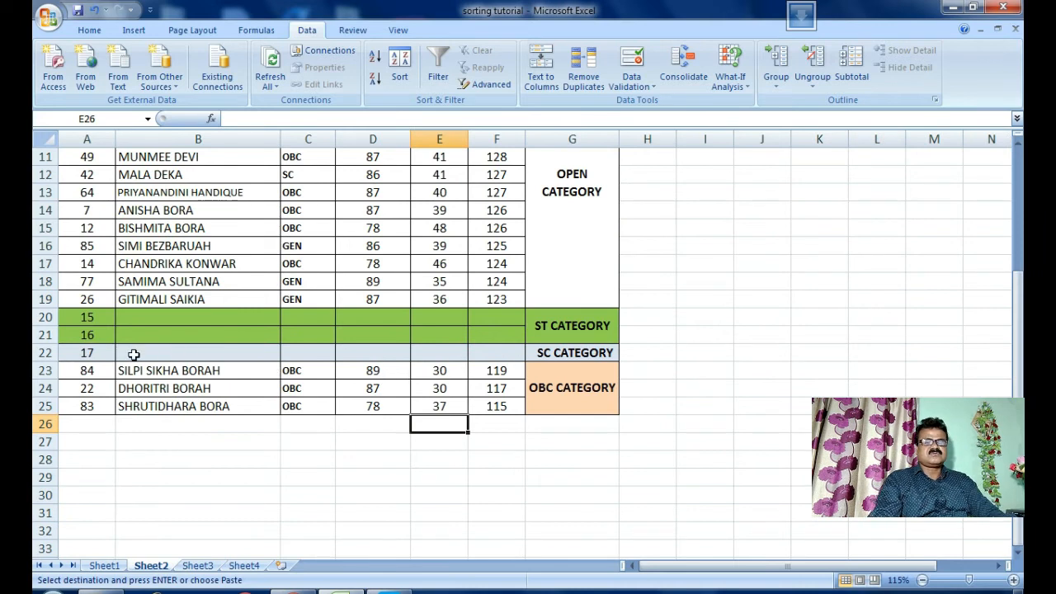
pyautogui.click(85, 355)
pyautogui.rightClick(85, 355)
pyautogui.click(85, 354)
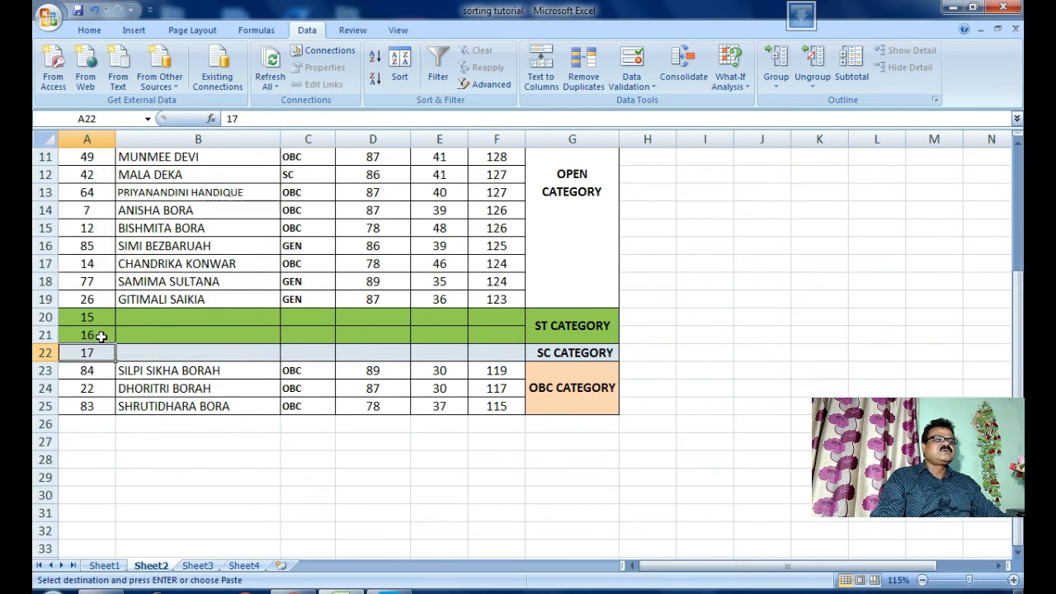
pyautogui.press('Return')
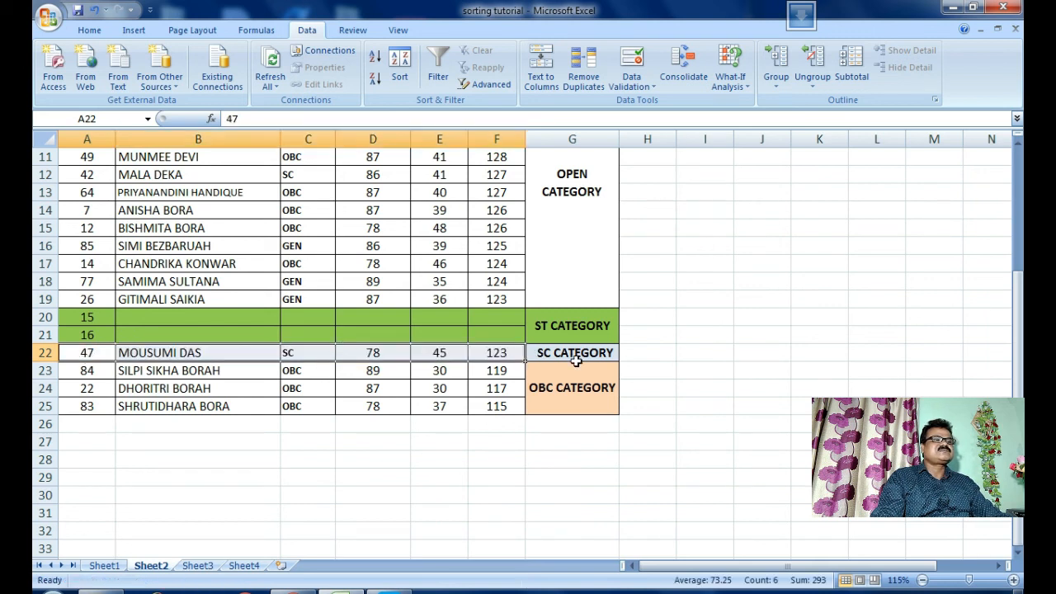
pyautogui.click(687, 368)
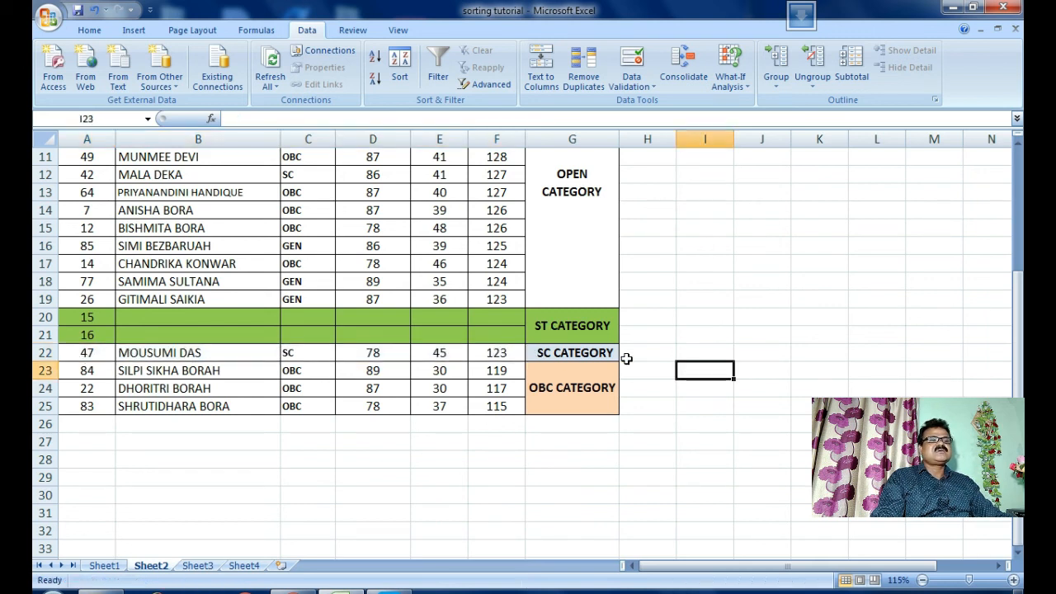
# Step: Check the empty ST rows on Sheet2 and examine the ST(HILLS) and ST(PLAINS) candidates with their totals on Sheet1
pyautogui.click(542, 320)
pyautogui.click(175, 317)
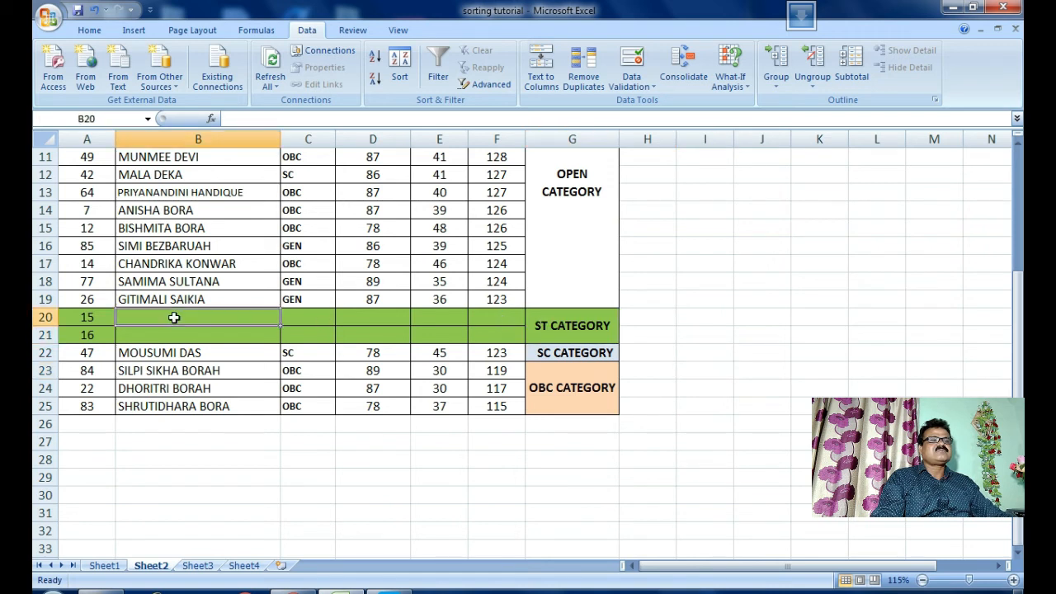
pyautogui.click(107, 566)
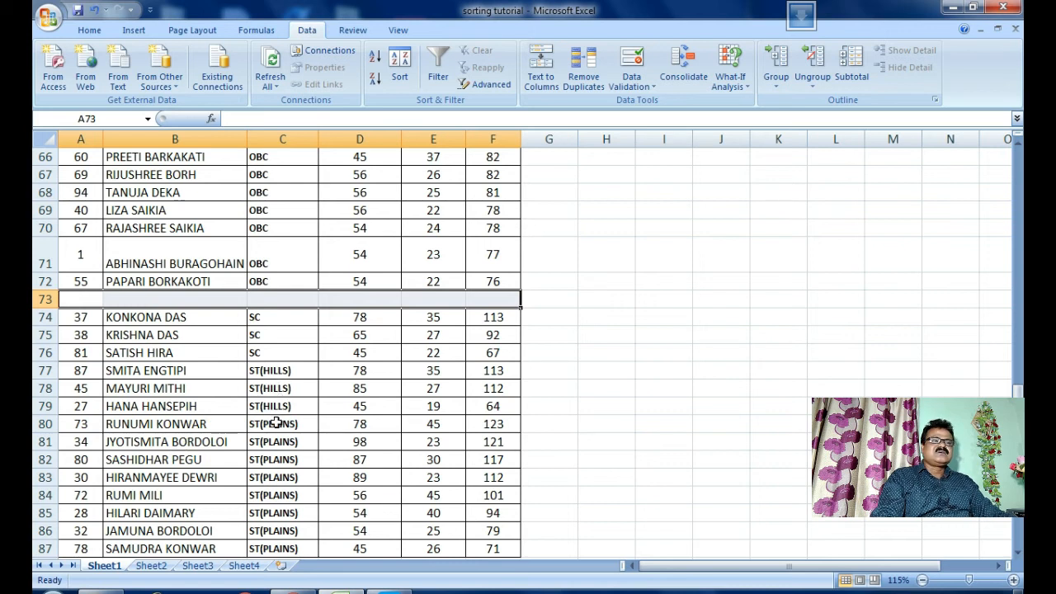
pyautogui.scroll(-2, 276, 422)
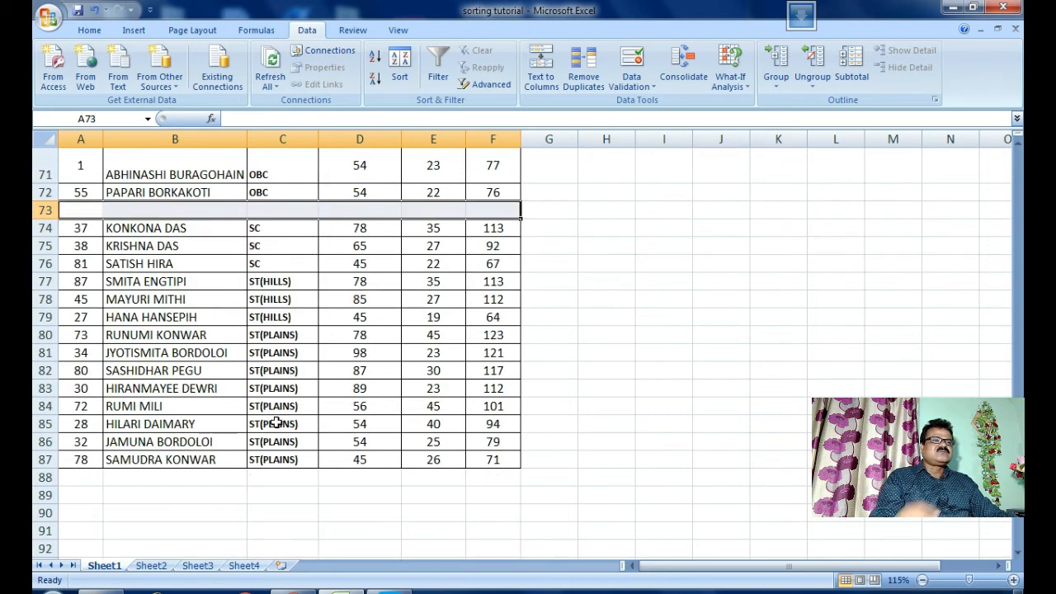
pyautogui.click(510, 280)
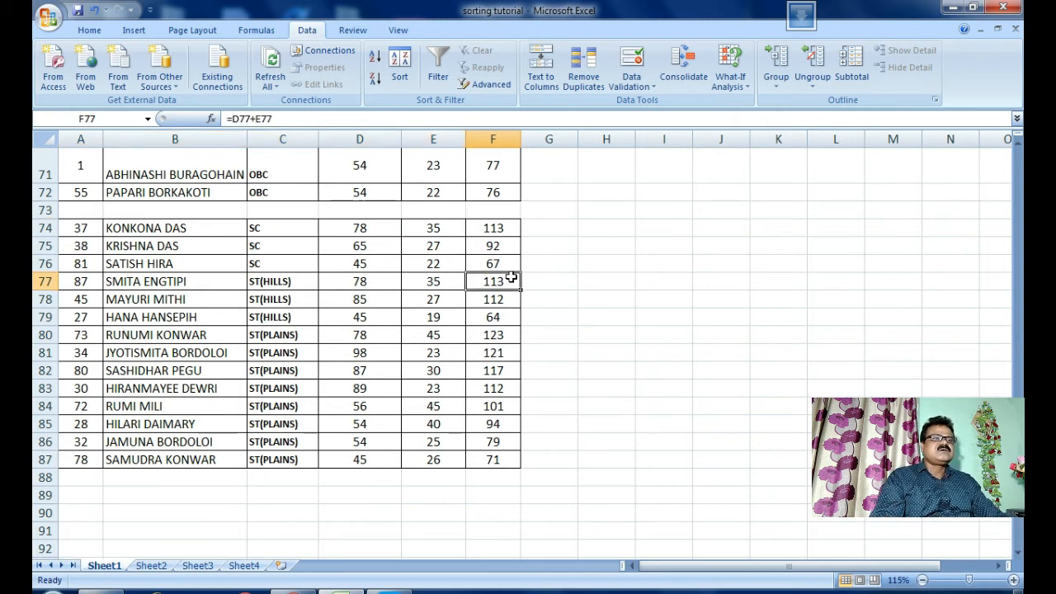
pyautogui.click(299, 347)
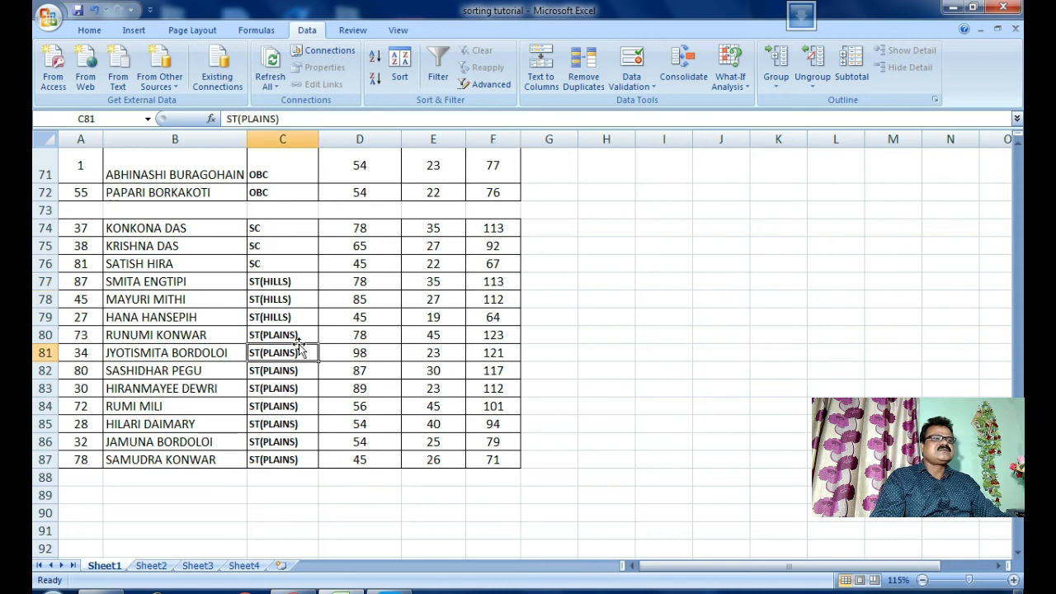
pyautogui.keyDown('ctrl'); pyautogui.scroll(7, 297, 340); pyautogui.keyUp('ctrl')
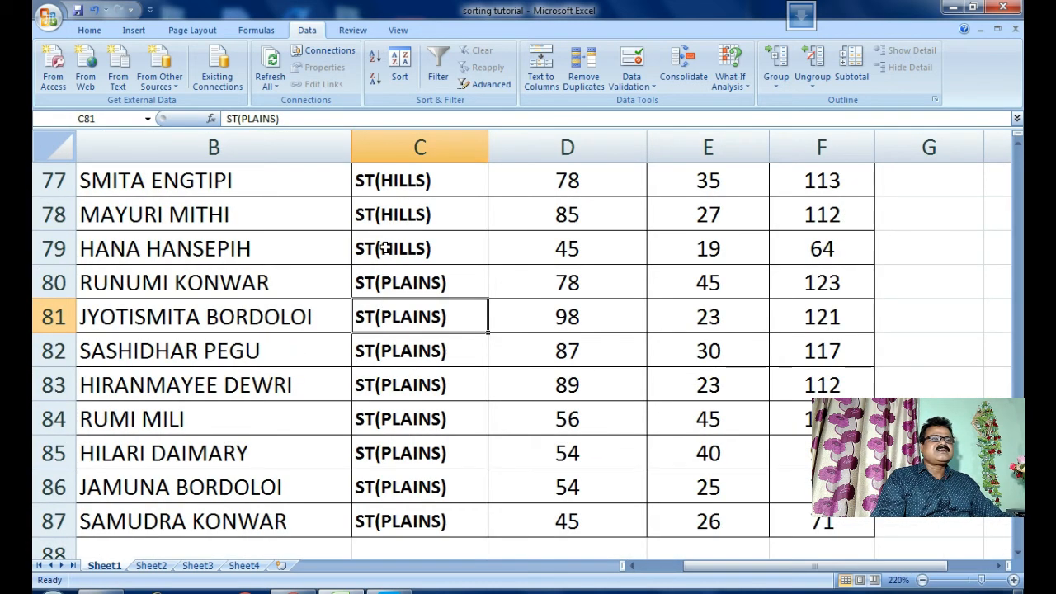
pyautogui.keyDown('ctrl'); pyautogui.scroll(-10, 436, 321); pyautogui.keyUp('ctrl')
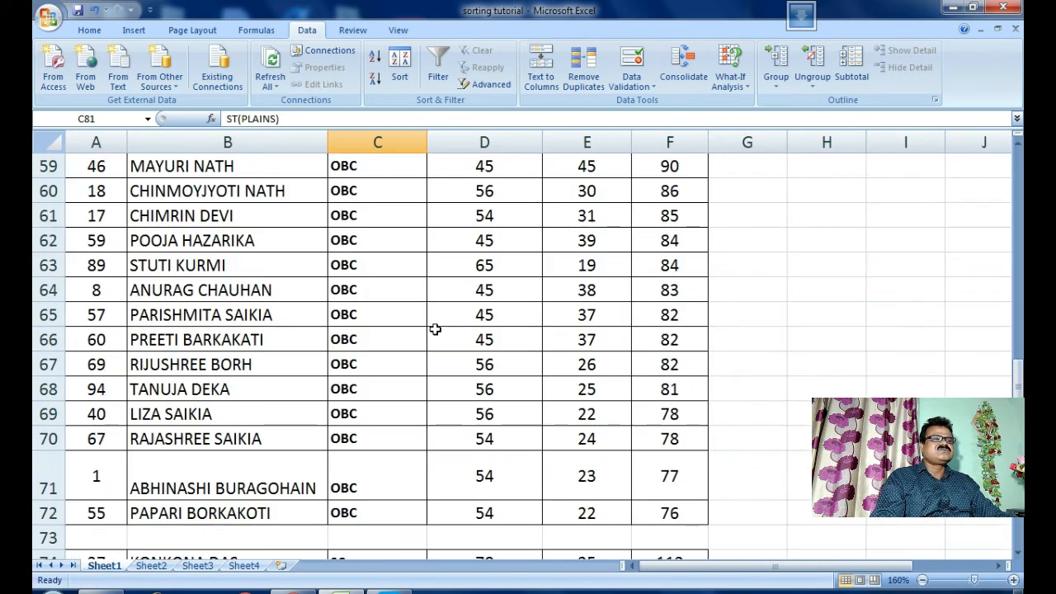
pyautogui.keyDown('ctrl'); pyautogui.scroll(5, 435, 332); pyautogui.keyUp('ctrl')
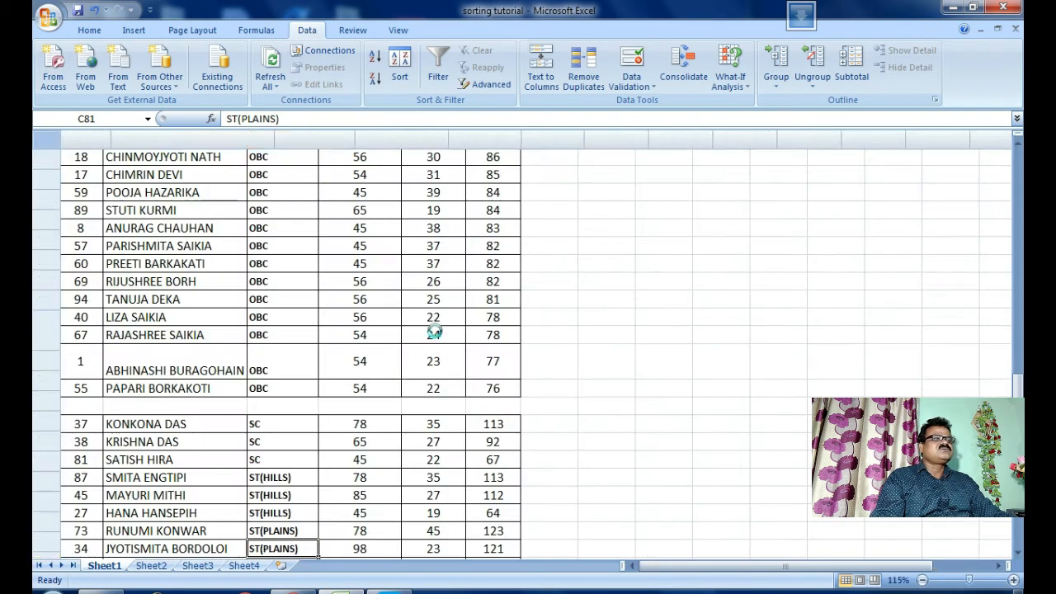
pyautogui.scroll(-2, 398, 371)
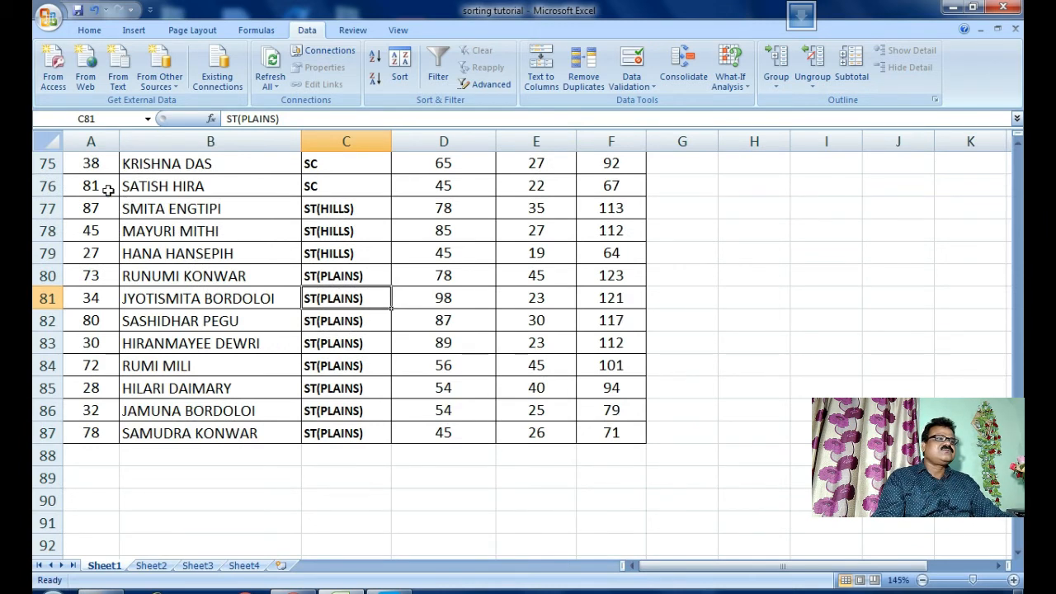
# Step: Cut the highest-scoring ST(HILLS) candidate's row, A77:F77, from the sorted list on Sheet1
pyautogui.moveTo(83, 202); pyautogui.dragTo(550, 226)
pyautogui.click(697, 244)
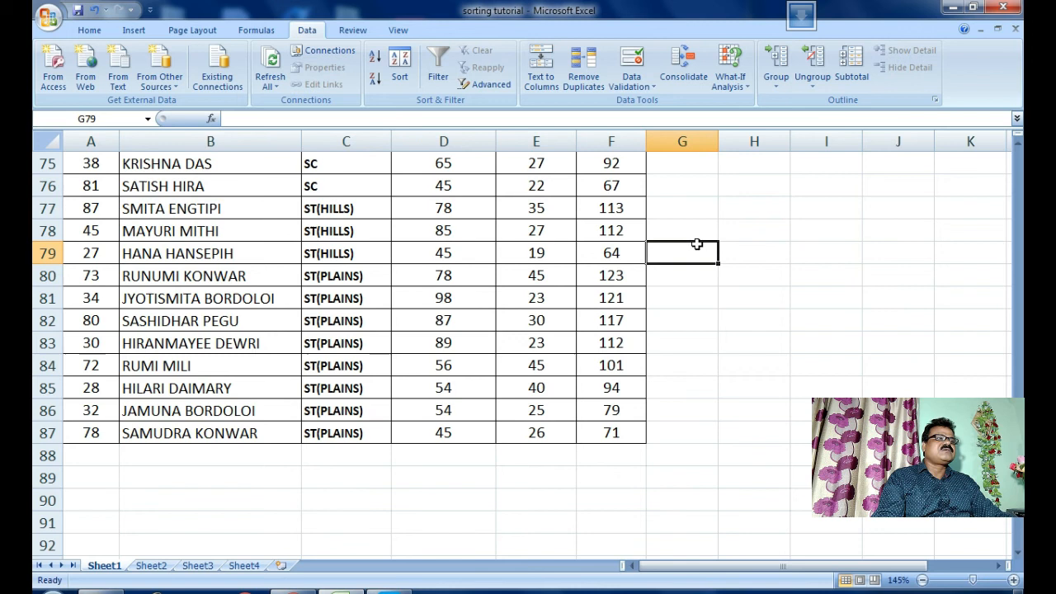
pyautogui.moveTo(92, 210); pyautogui.dragTo(611, 213)
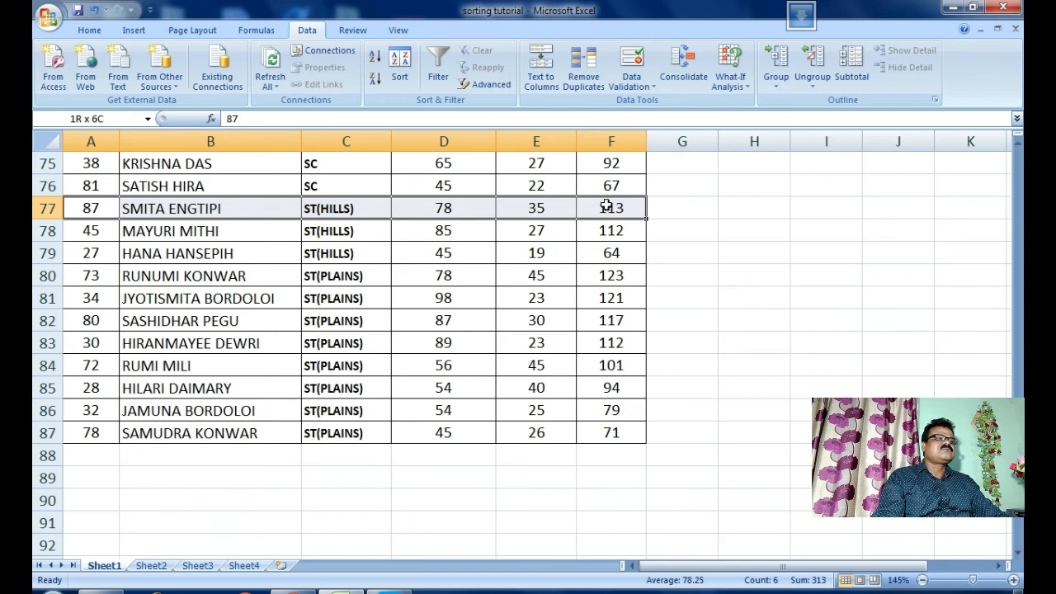
pyautogui.rightClick(611, 213)
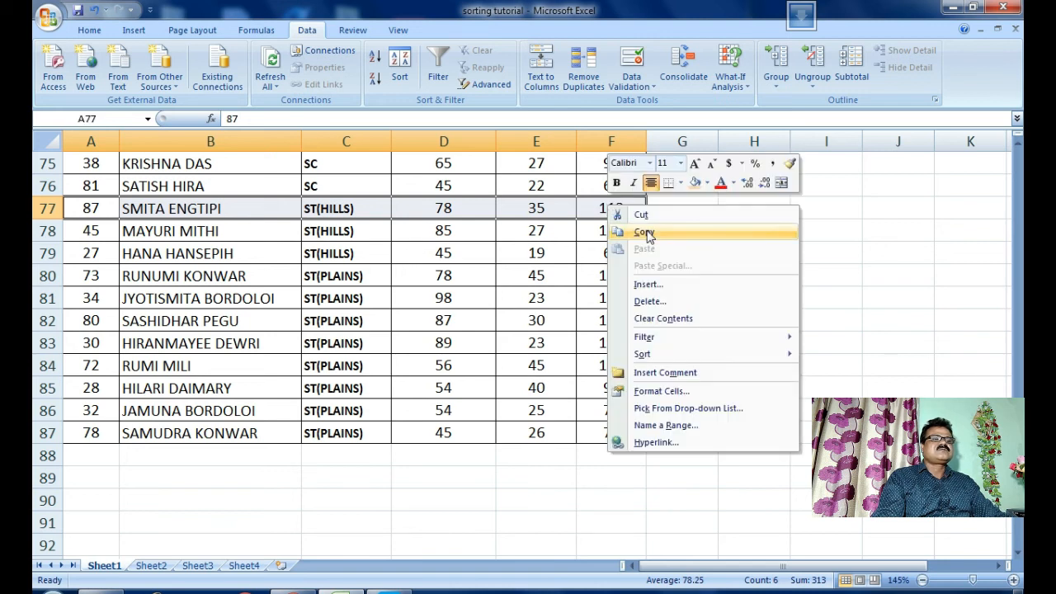
pyautogui.click(641, 215)
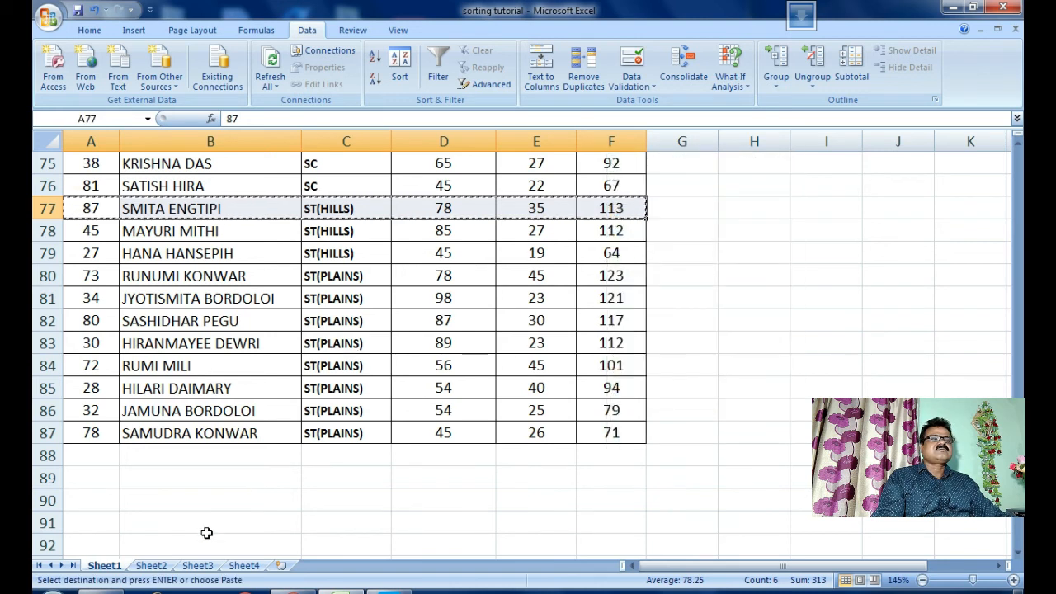
# Step: Paste the cut ST(HILLS) candidate's row into the first ST CATEGORY row of Sheet2 at cell A20
pyautogui.click(151, 566)
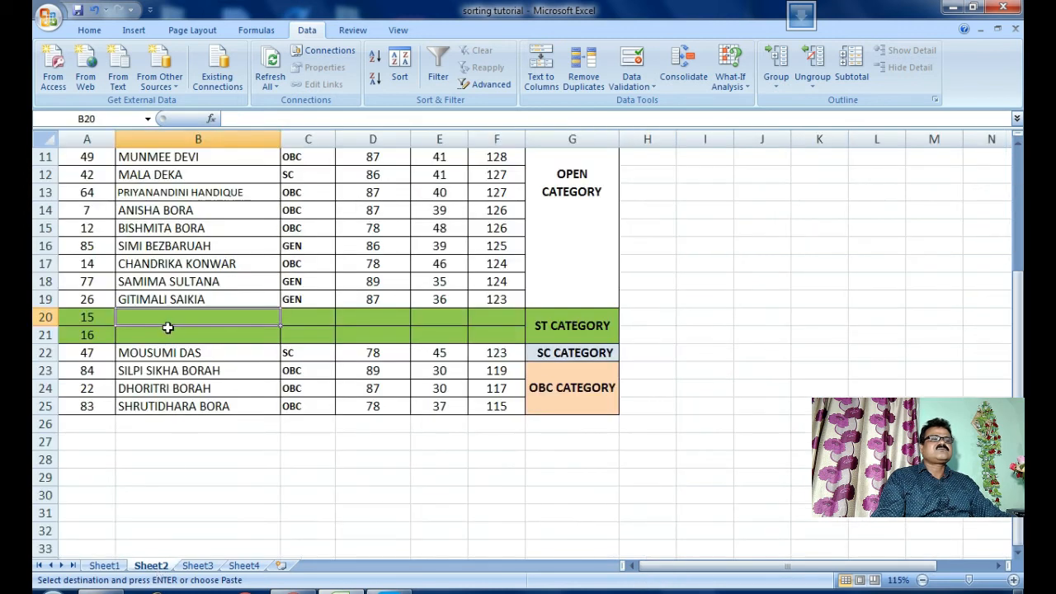
pyautogui.click(89, 319)
pyautogui.rightClick(91, 319)
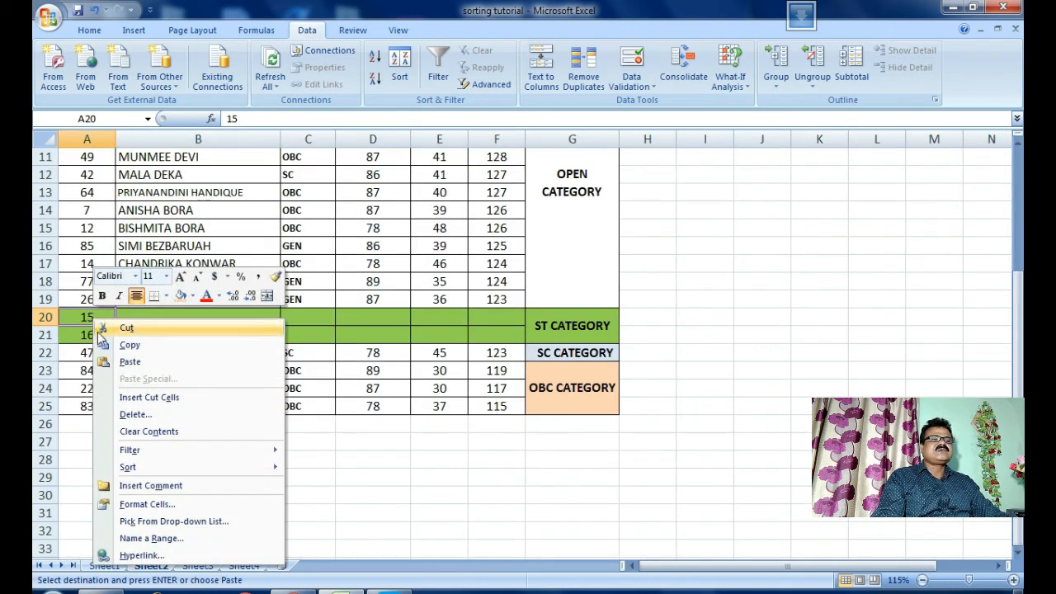
pyautogui.click(105, 362)
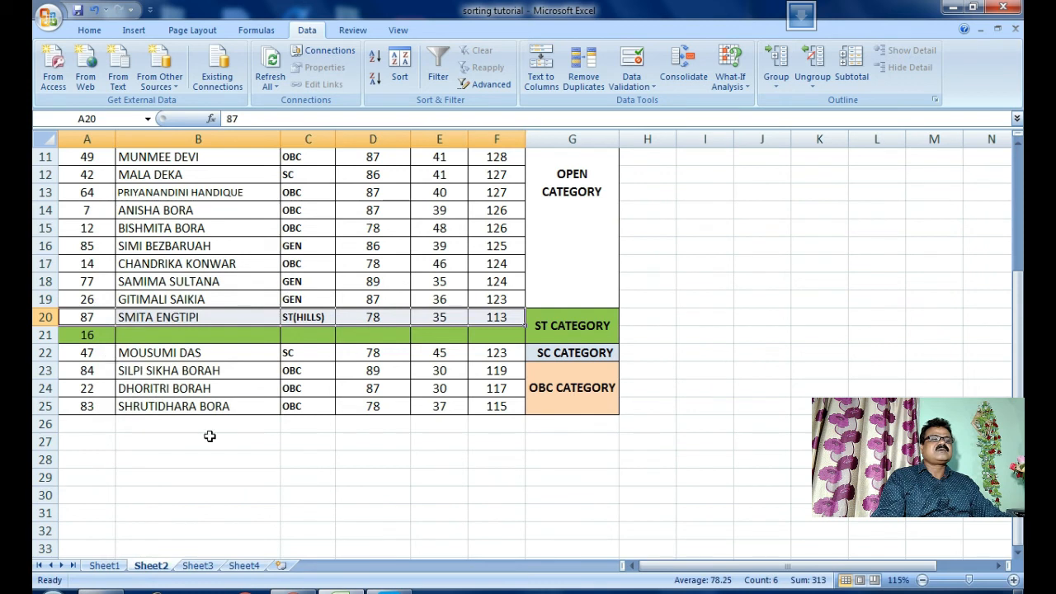
# Step: Cut the highest-scoring ST(PLAINS) candidate's row, A80:F80, from the sorted list on Sheet1
pyautogui.click(118, 566)
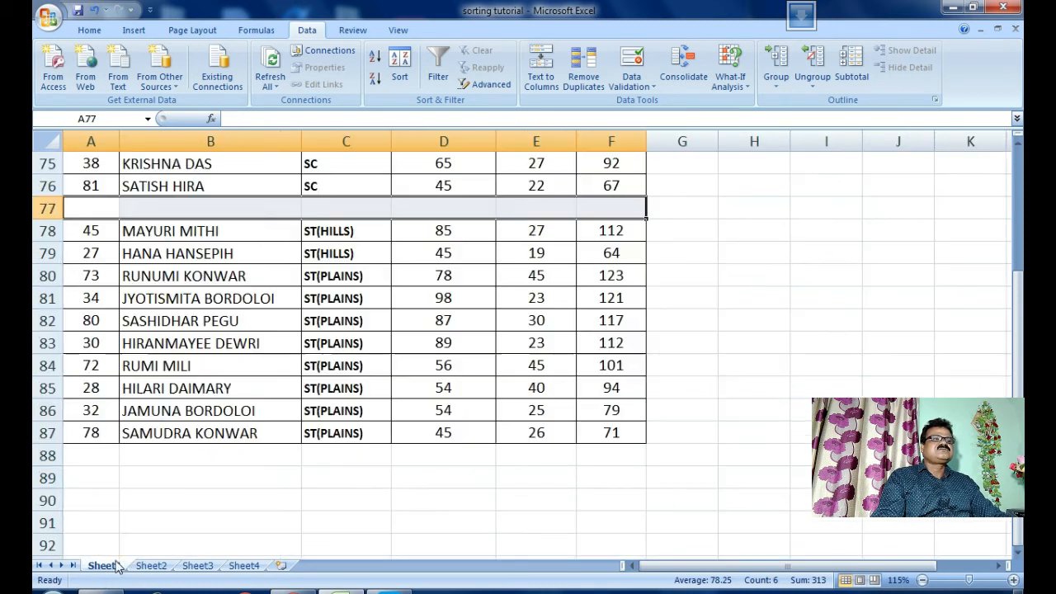
pyautogui.click(330, 321)
pyautogui.click(353, 275)
pyautogui.click(179, 276)
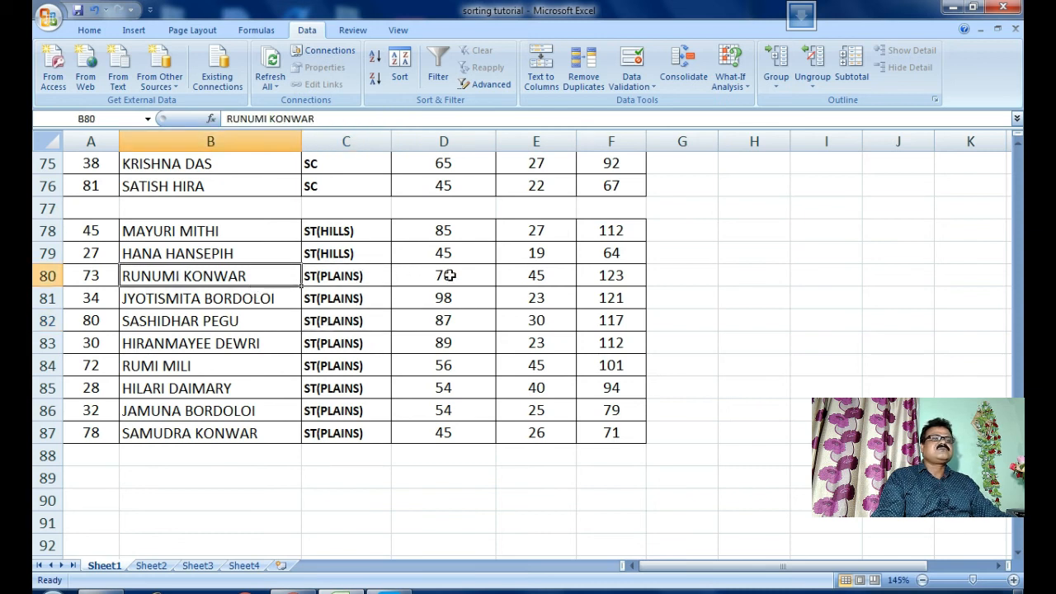
pyautogui.click(608, 278)
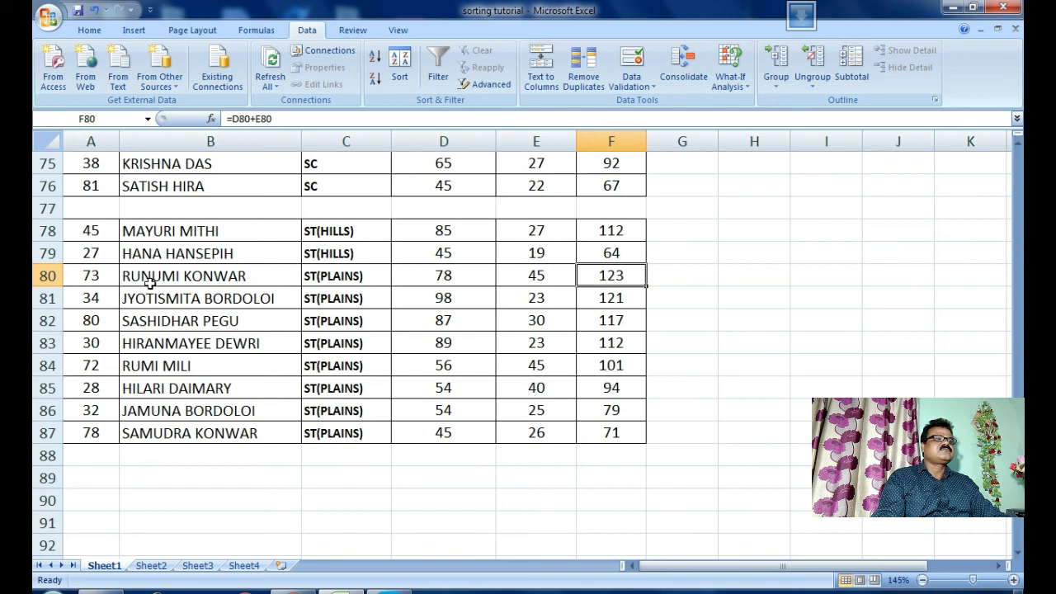
pyautogui.moveTo(95, 274); pyautogui.dragTo(604, 275)
pyautogui.rightClick(604, 275)
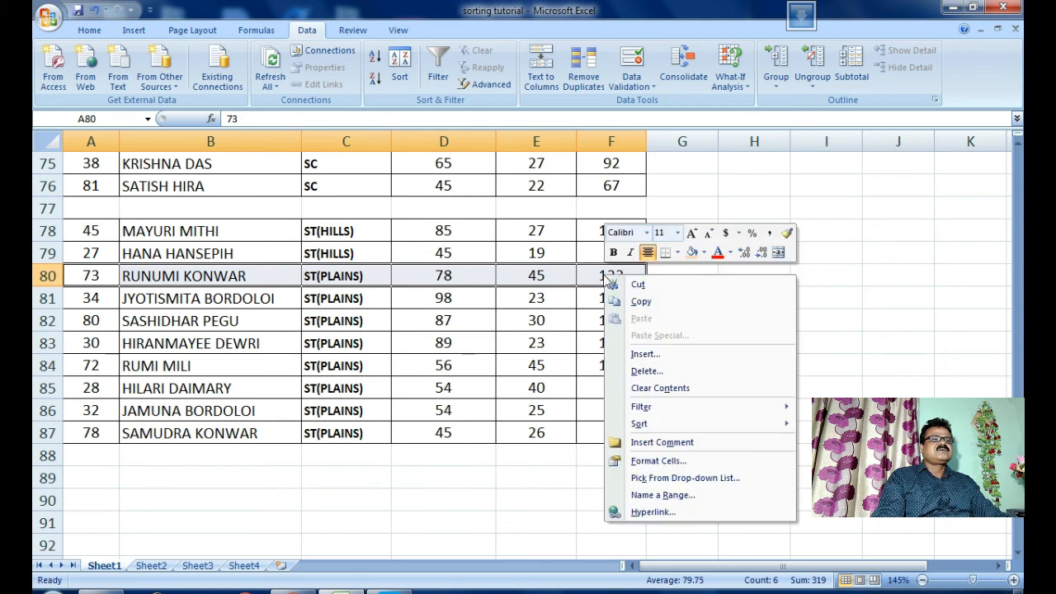
pyautogui.click(622, 281)
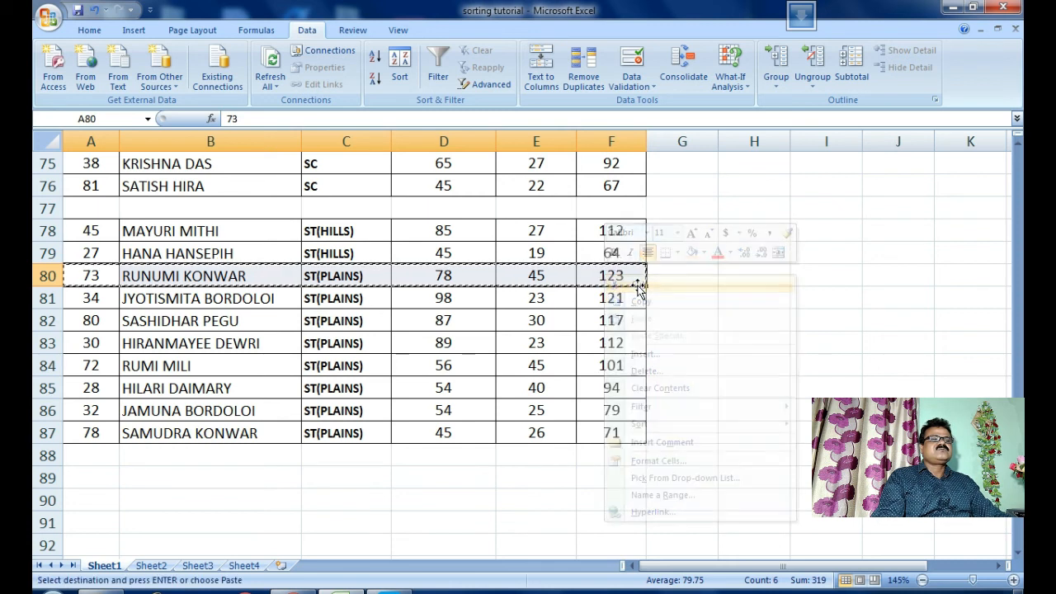
# Step: Paste the cut ST(PLAINS) candidate's row into the second ST CATEGORY row of Sheet2 at cell A21
pyautogui.click(151, 566)
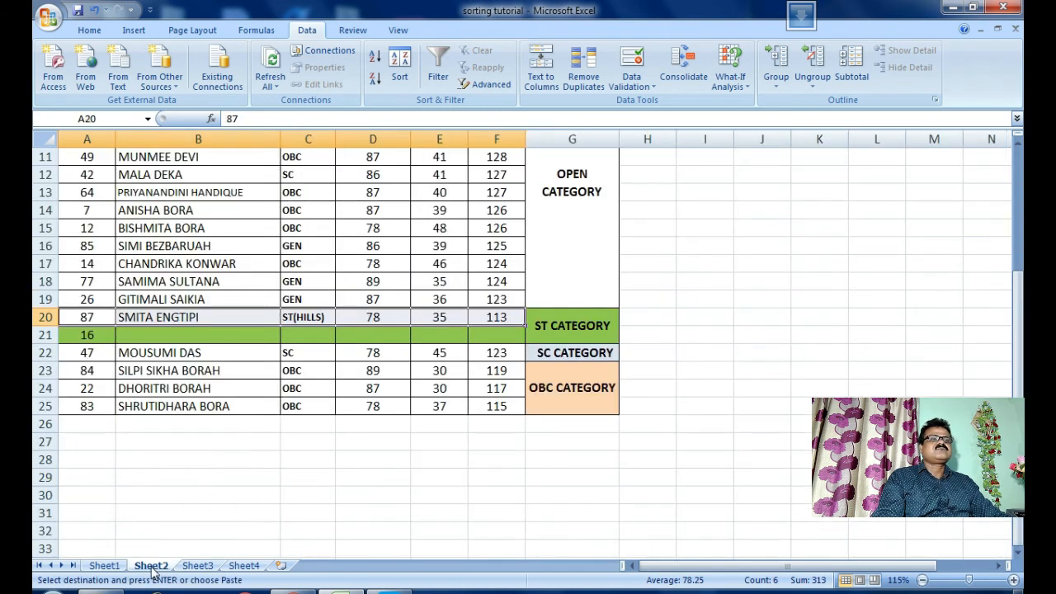
pyautogui.click(76, 339)
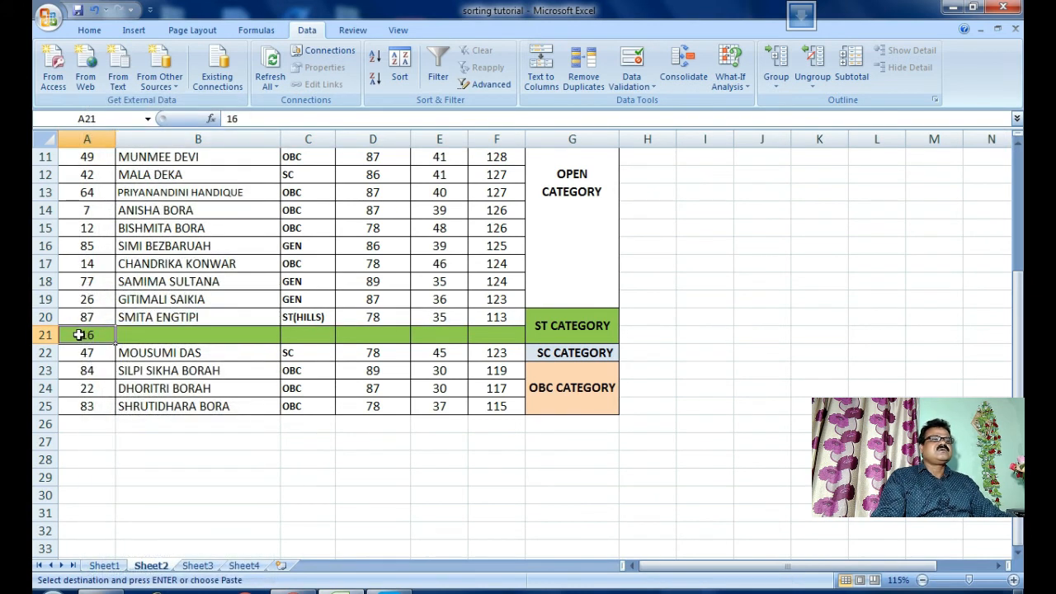
pyautogui.rightClick(82, 335)
pyautogui.click(112, 381)
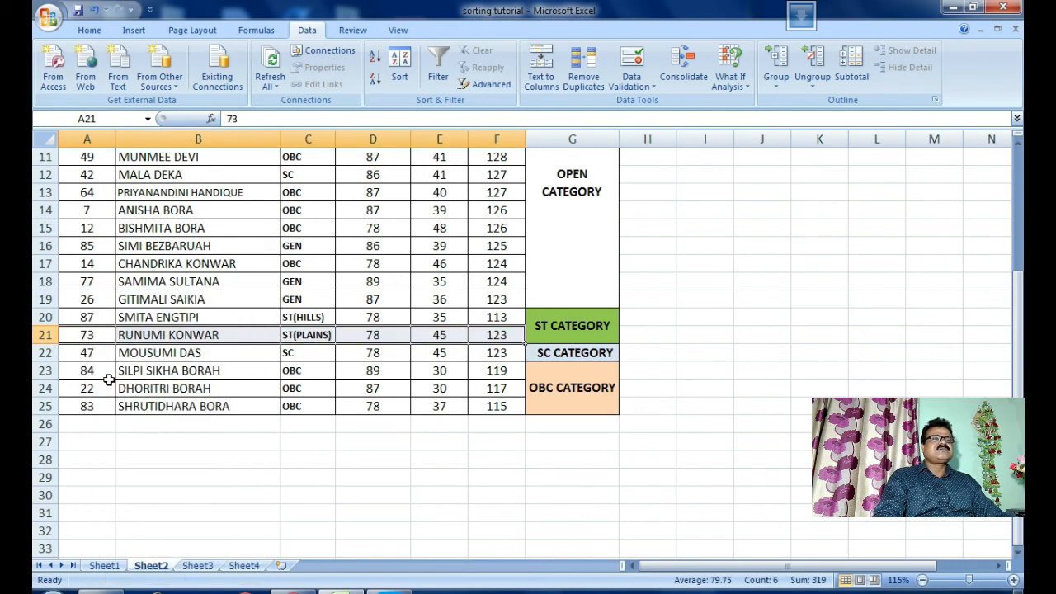
pyautogui.click(281, 443)
# Step: Review the filled SELECTED LIST on Sheet2 from the first candidate to the last, including the Remarks column
pyautogui.scroll(4, 282, 446)
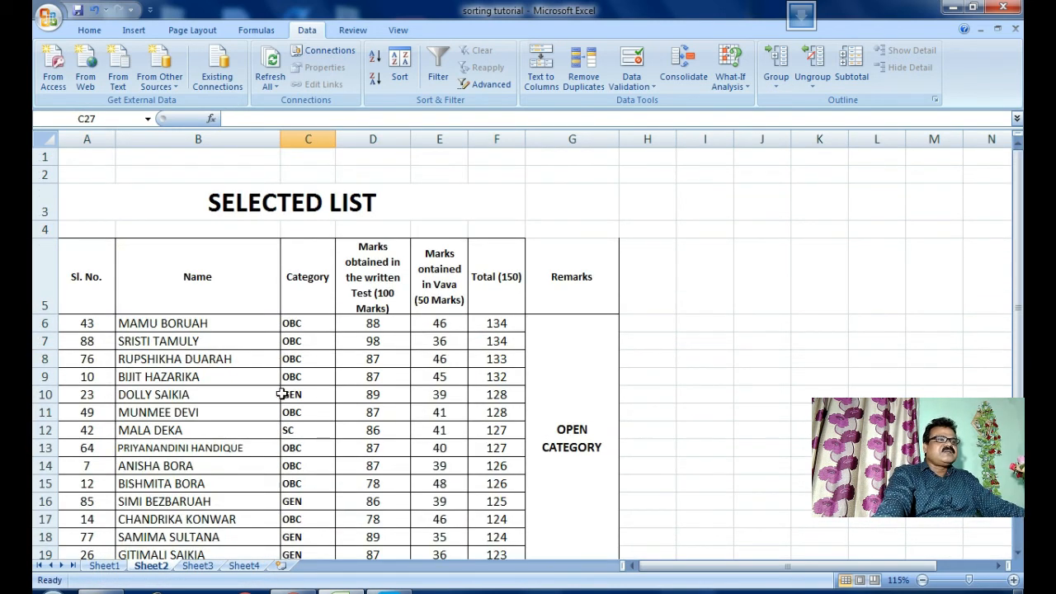
pyautogui.scroll(-7, 246, 331)
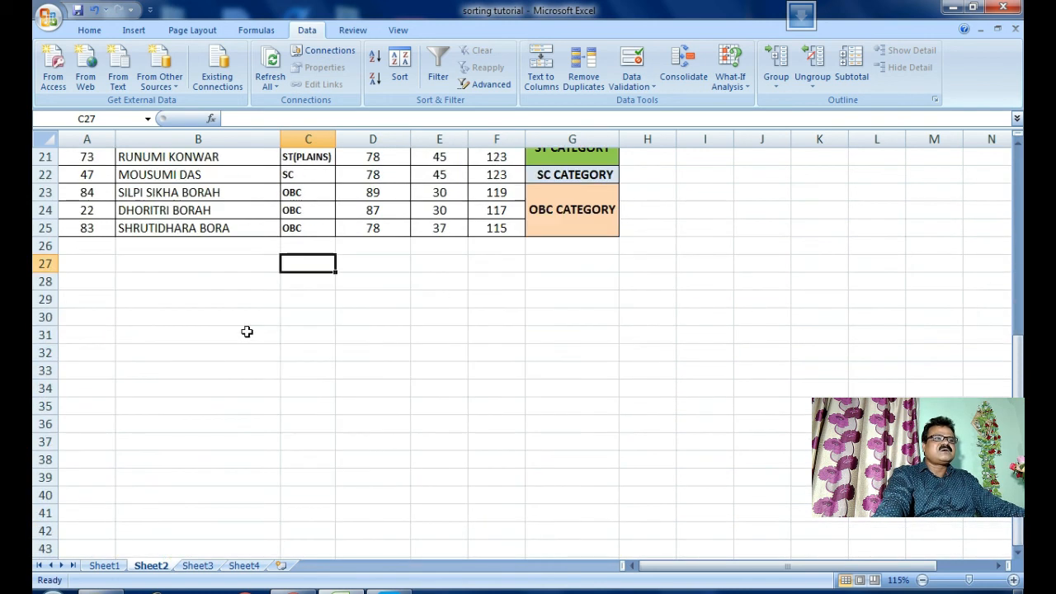
pyautogui.scroll(7, 245, 333)
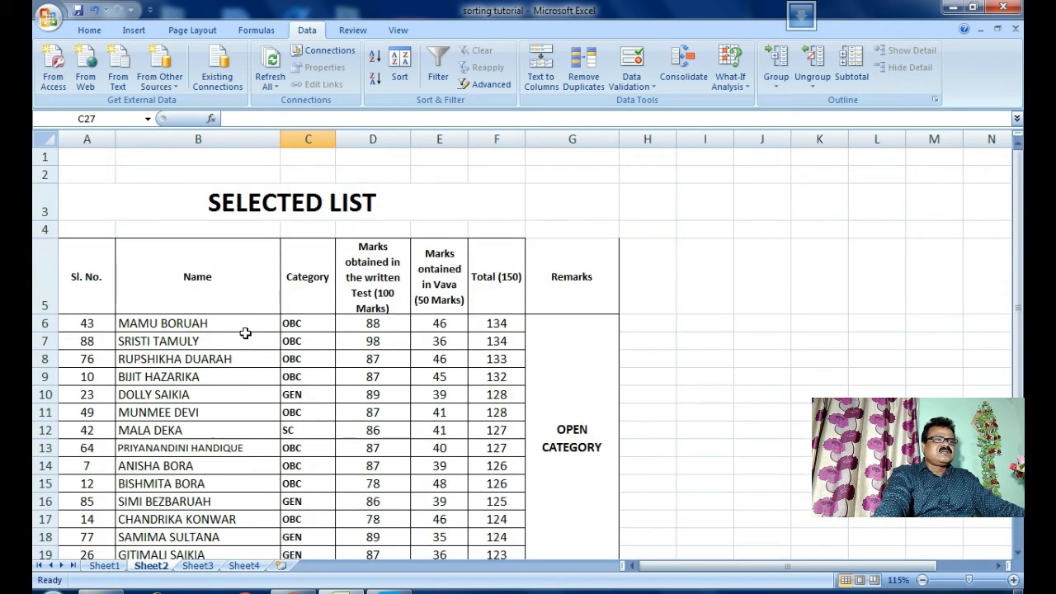
pyautogui.scroll(-3, 245, 332)
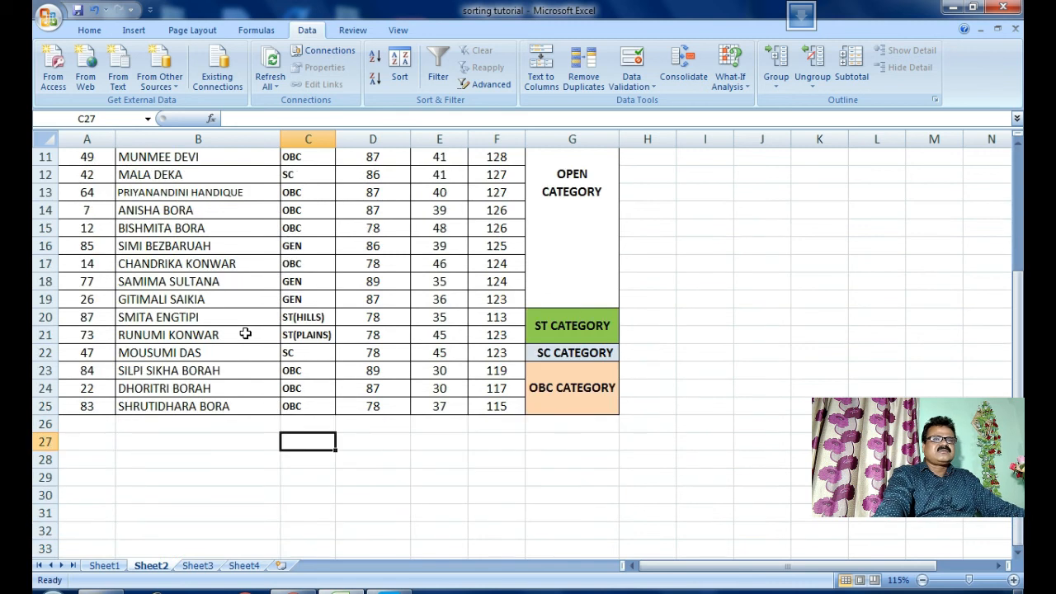
pyautogui.scroll(3, 245, 332)
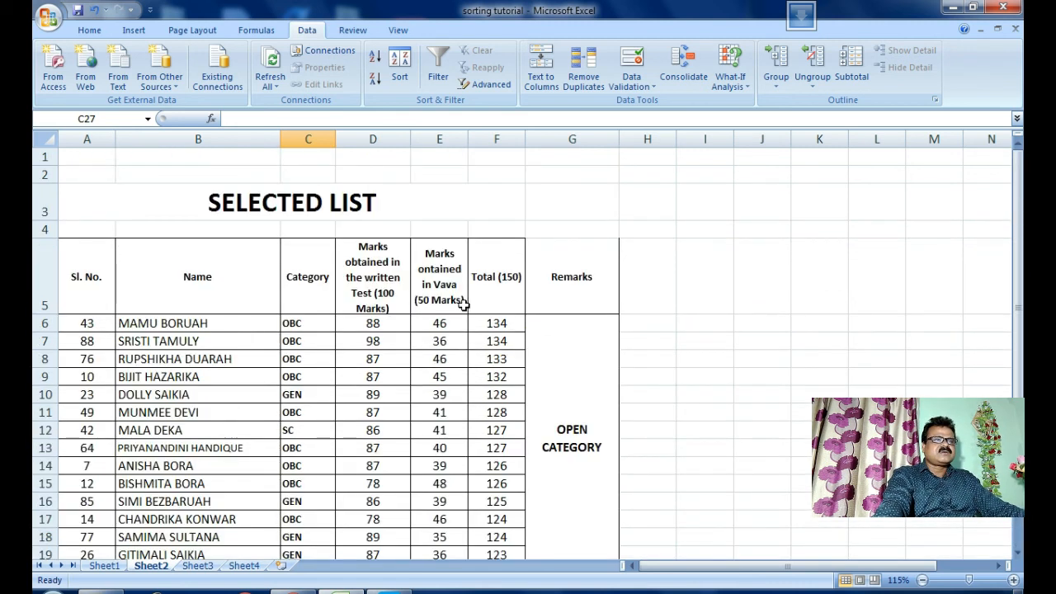
pyautogui.scroll(-5, 440, 365)
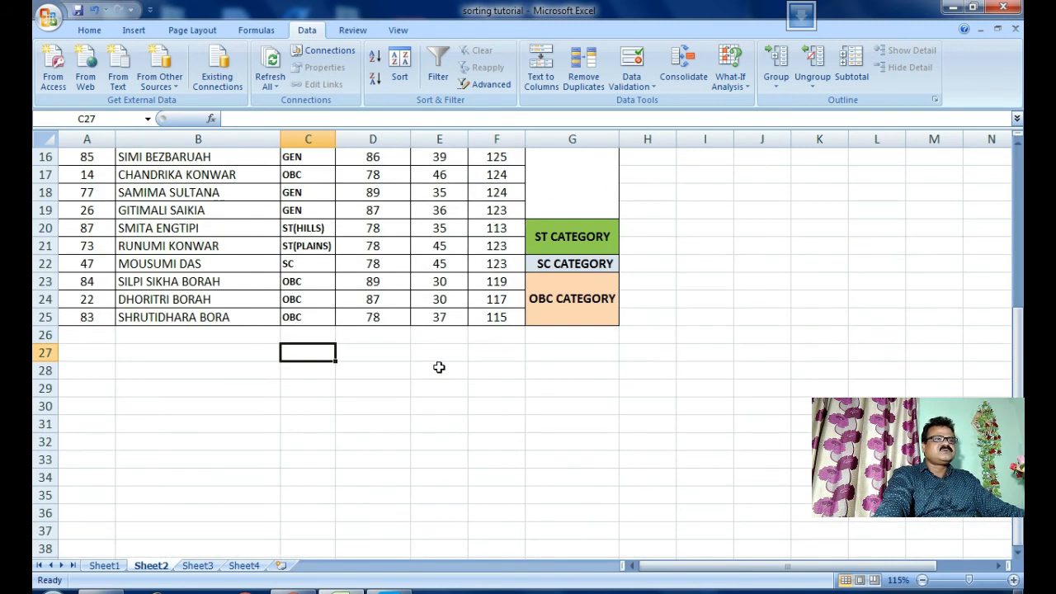
pyautogui.scroll(5, 440, 369)
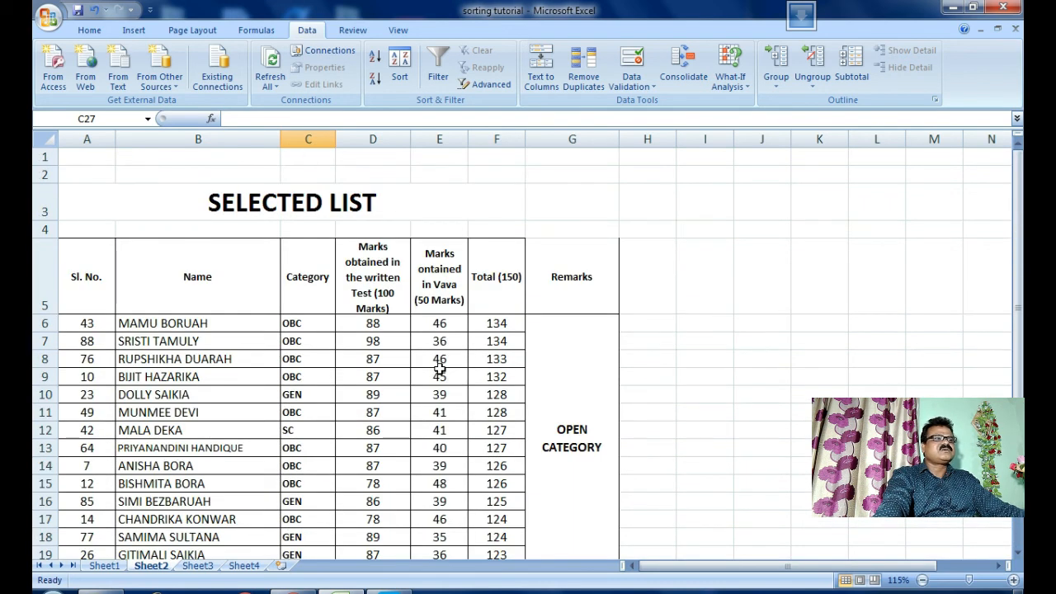
pyautogui.click(599, 249)
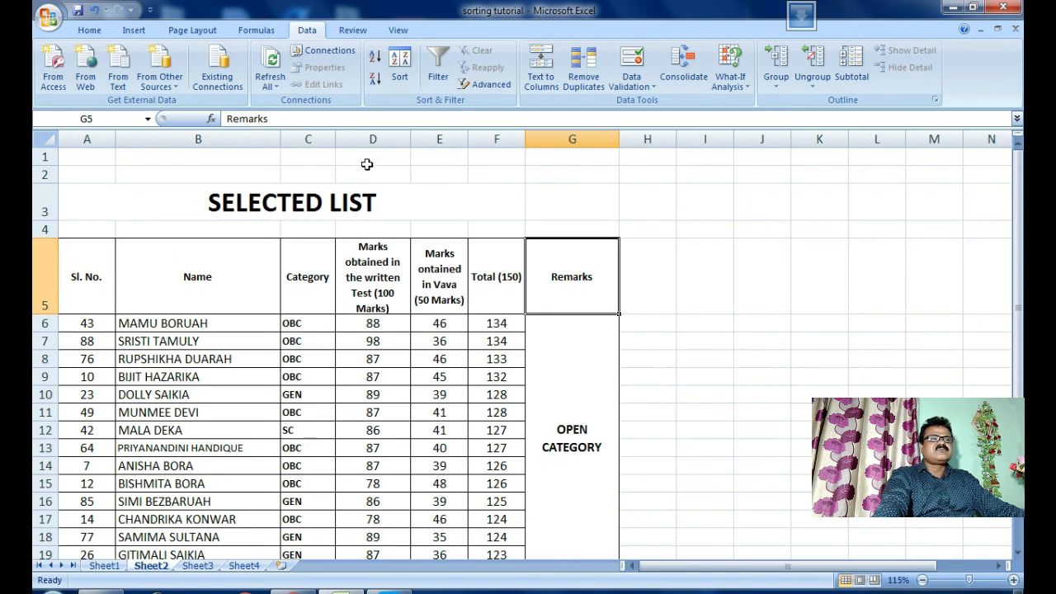
pyautogui.click(698, 363)
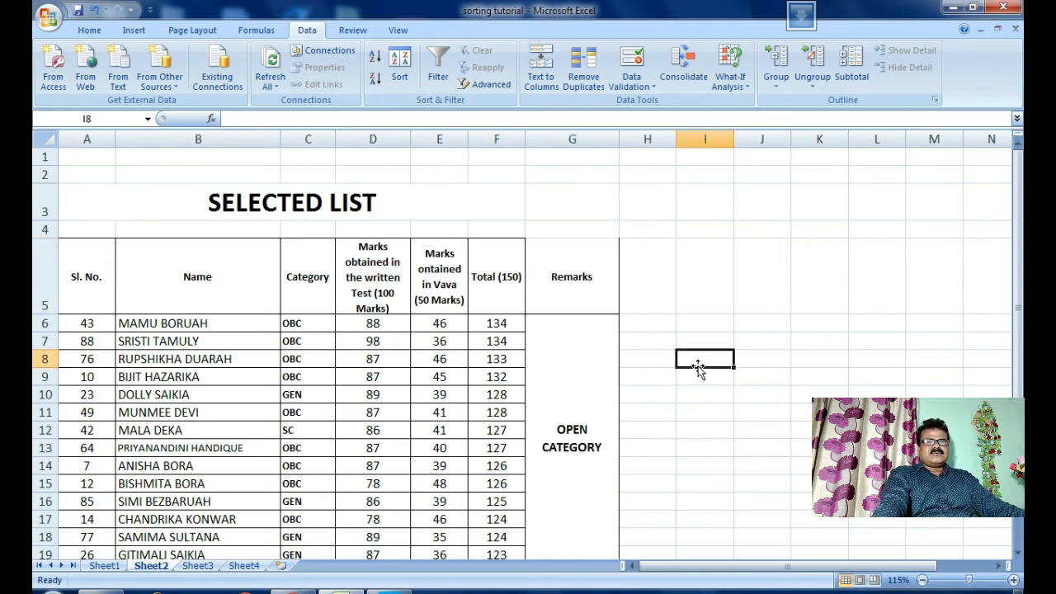
pyautogui.click(547, 279)
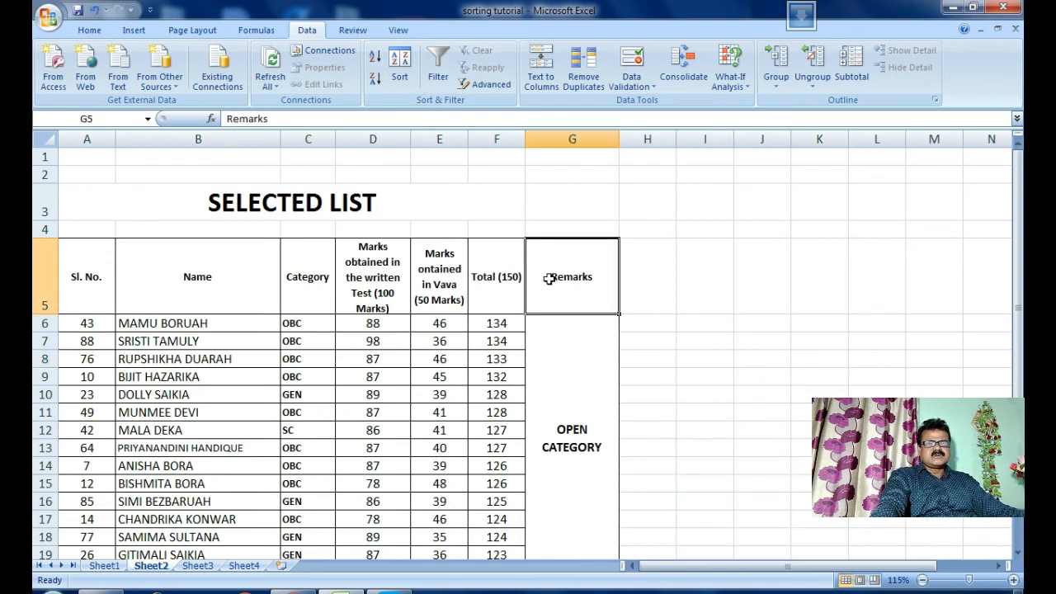